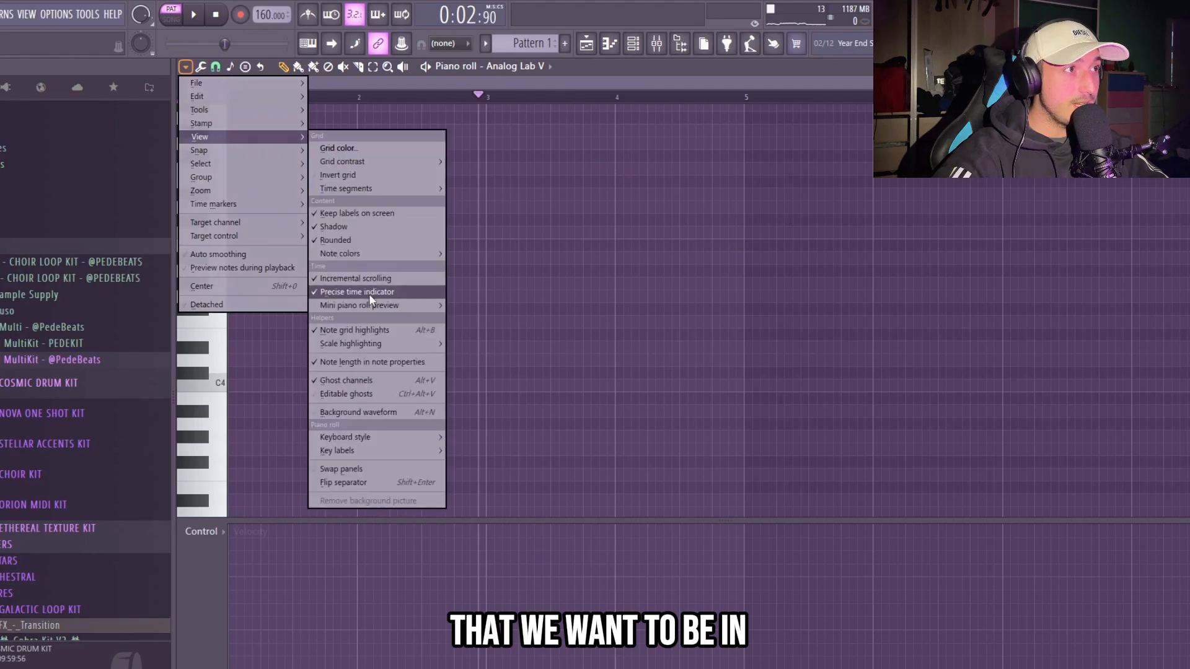
Step: Add a C#4 and D#4 pair right after the opening C#4–E4 chord, and transpose all notes up one octave
{"action": "mouse_move", "coordinate": [372, 344]}
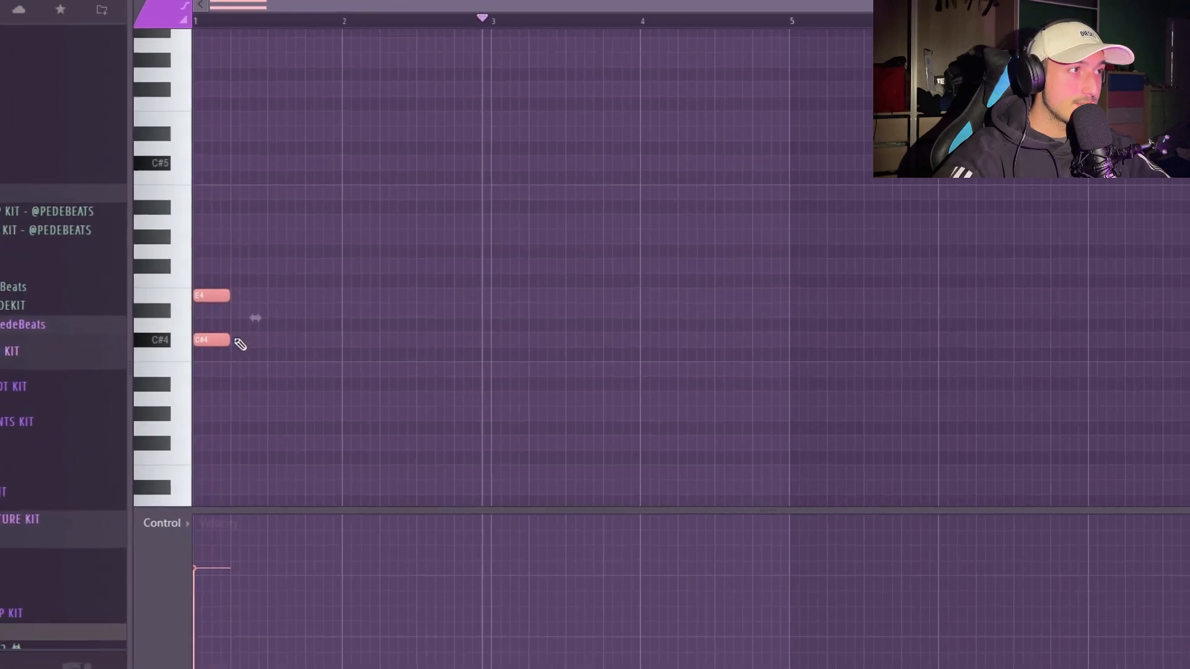
{"action": "left_click", "coordinate": [220, 351]}
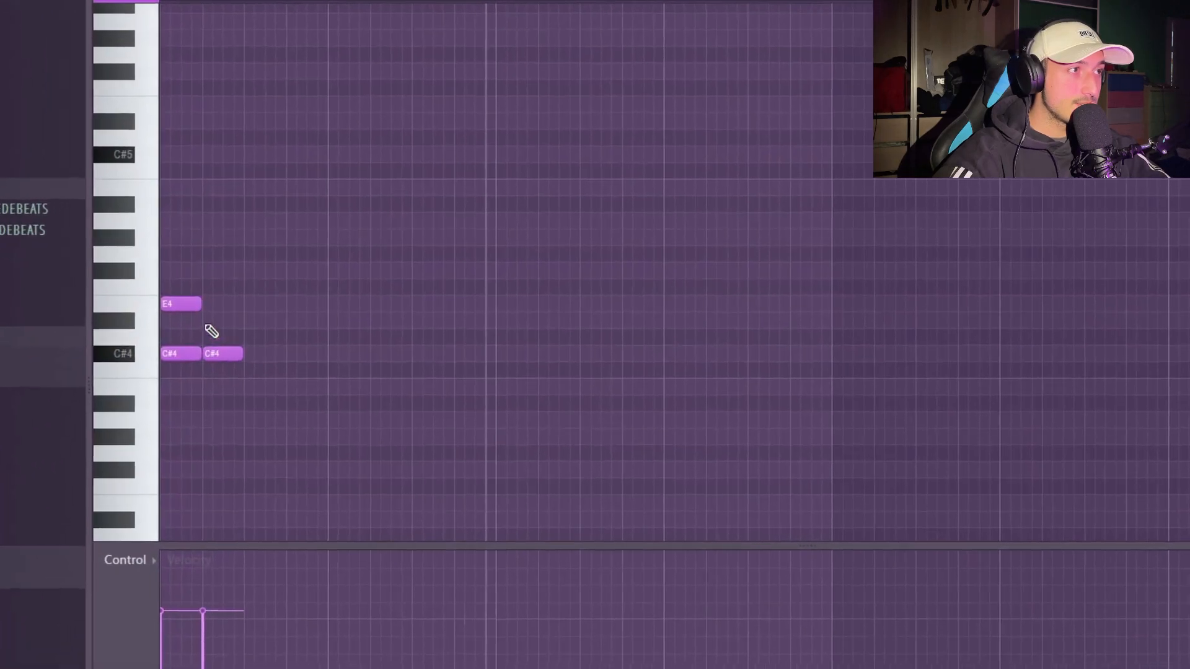
{"action": "left_click", "coordinate": [217, 329]}
{"action": "key", "text": "ctrl+Up"}
{"action": "key", "text": "space"}
{"action": "scroll", "coordinate": [247, 231], "scroll_direction": "up", "scroll_amount": 2}
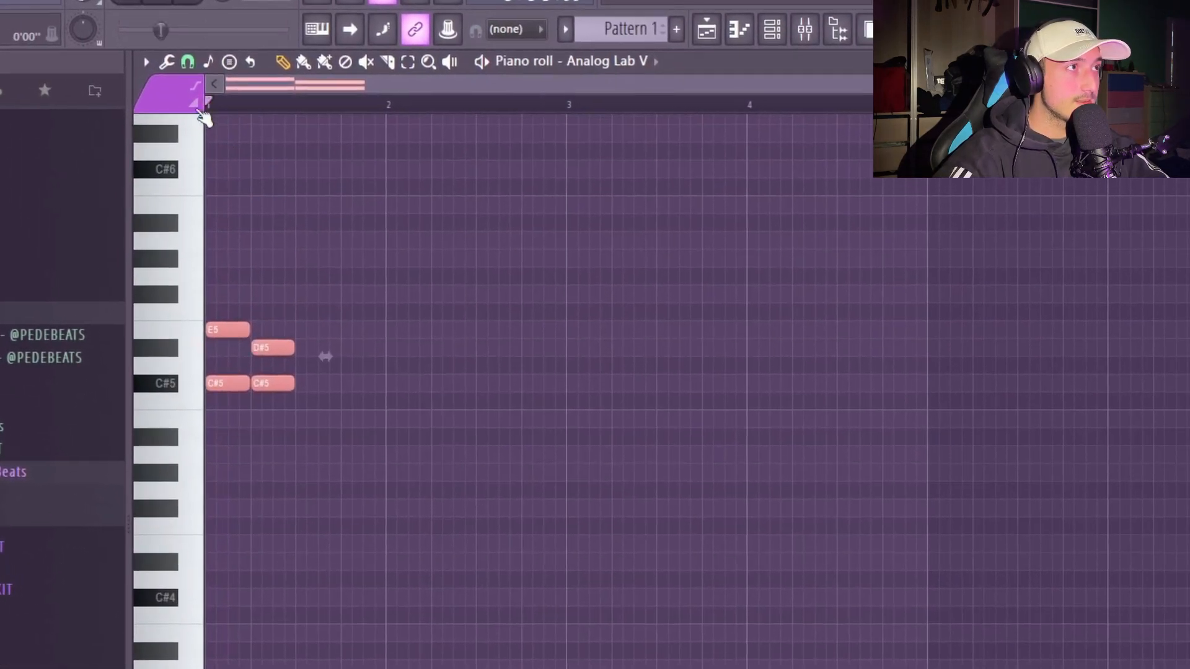
{"action": "key", "text": "space"}
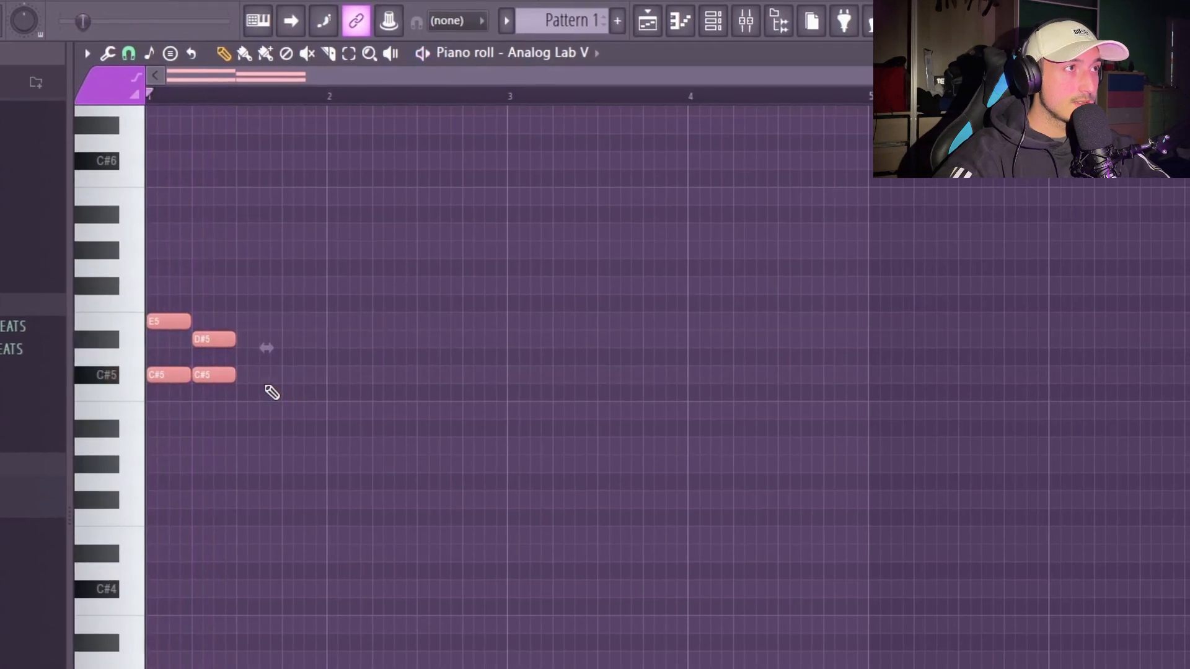
Step: Place a G#5 note after the first two chords with a C#5 note beneath it, and play the pattern
{"action": "scroll", "coordinate": [314, 391], "scroll_direction": "up", "scroll_amount": 3}
{"action": "mouse_move", "coordinate": [253, 347]}
{"action": "left_mouse_down"}
{"action": "mouse_move", "coordinate": [253, 309]}
{"action": "mouse_move", "coordinate": [327, 320]}
{"action": "left_mouse_up"}
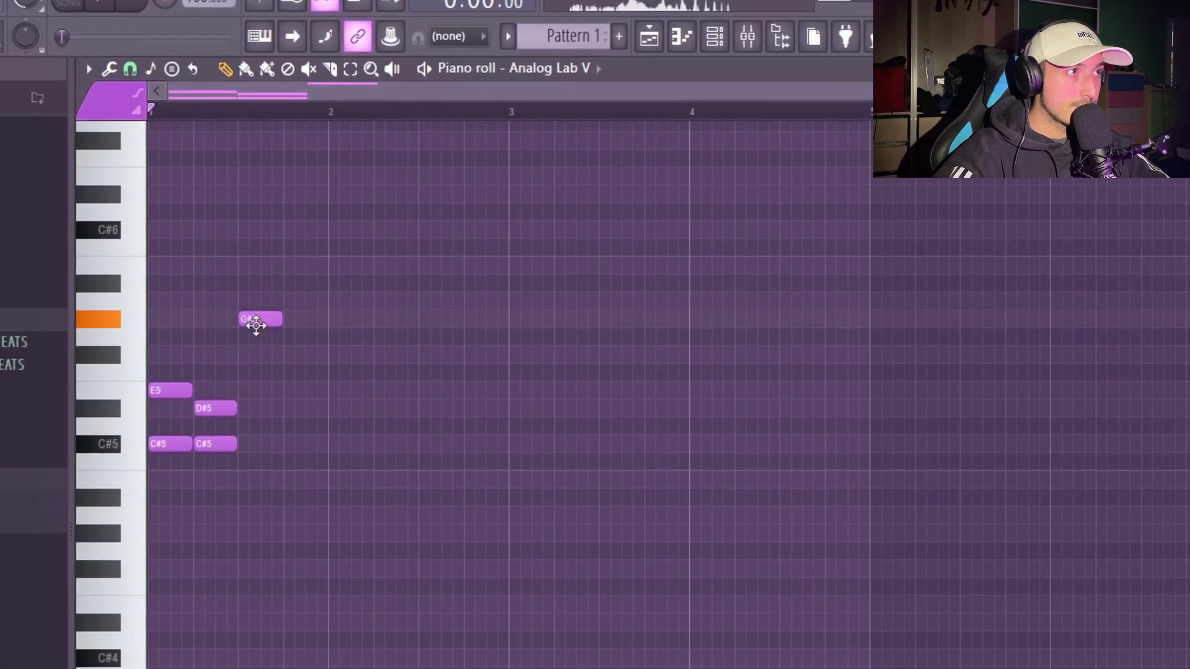
{"action": "left_click", "coordinate": [241, 444]}
{"action": "key", "text": "space"}
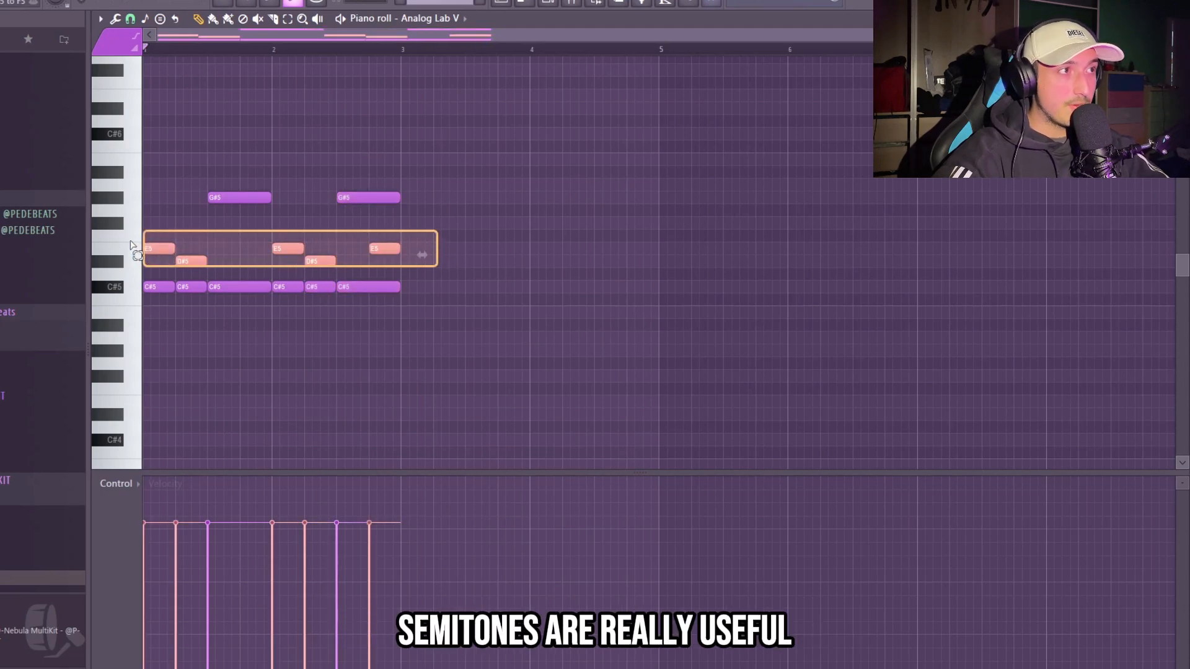
Step: Duplicate the two-bar pattern into bars 3 and 4, and vary the ending of bar 4 with C#6 and A5
{"action": "left_click_drag", "start_coordinate": [246, 243], "coordinate": [481, 266]}
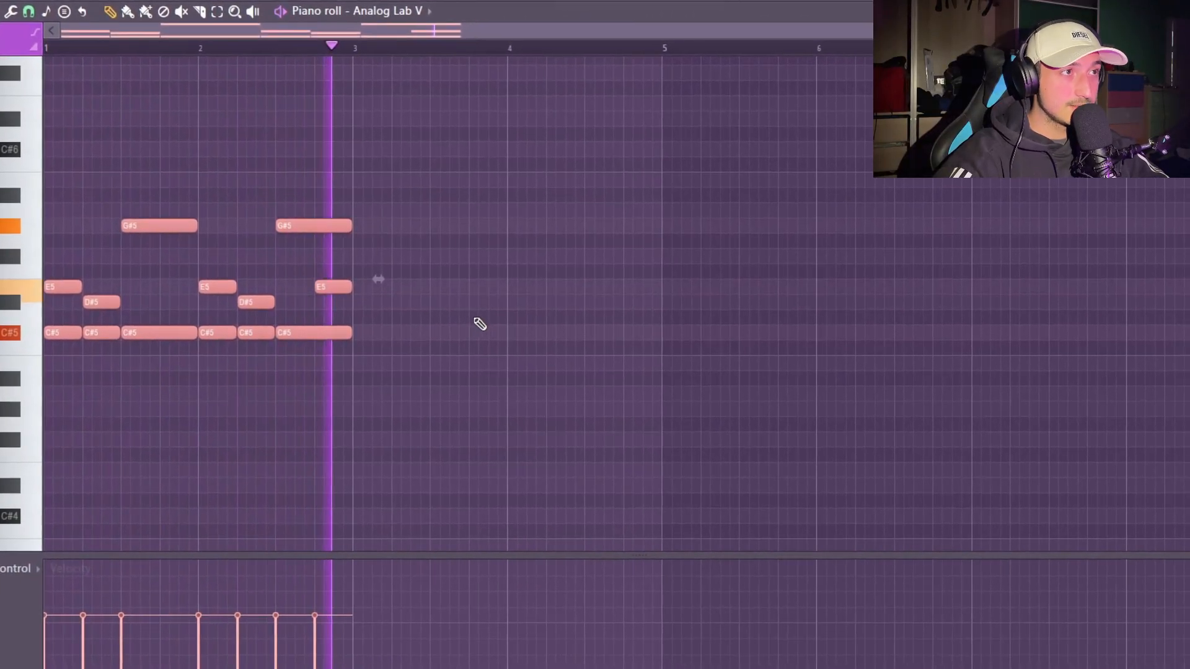
{"action": "key", "text": "ctrl+b"}
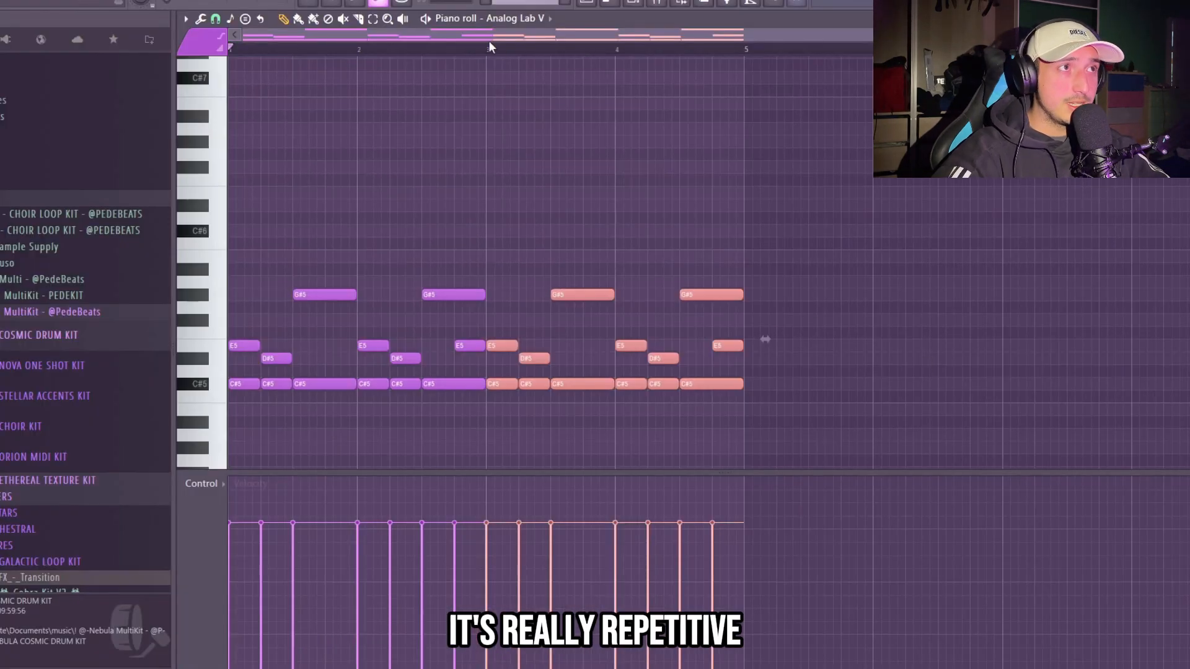
{"action": "scroll", "coordinate": [489, 47], "scroll_direction": "up", "scroll_amount": 4}
{"action": "left_click", "coordinate": [800, 344]}
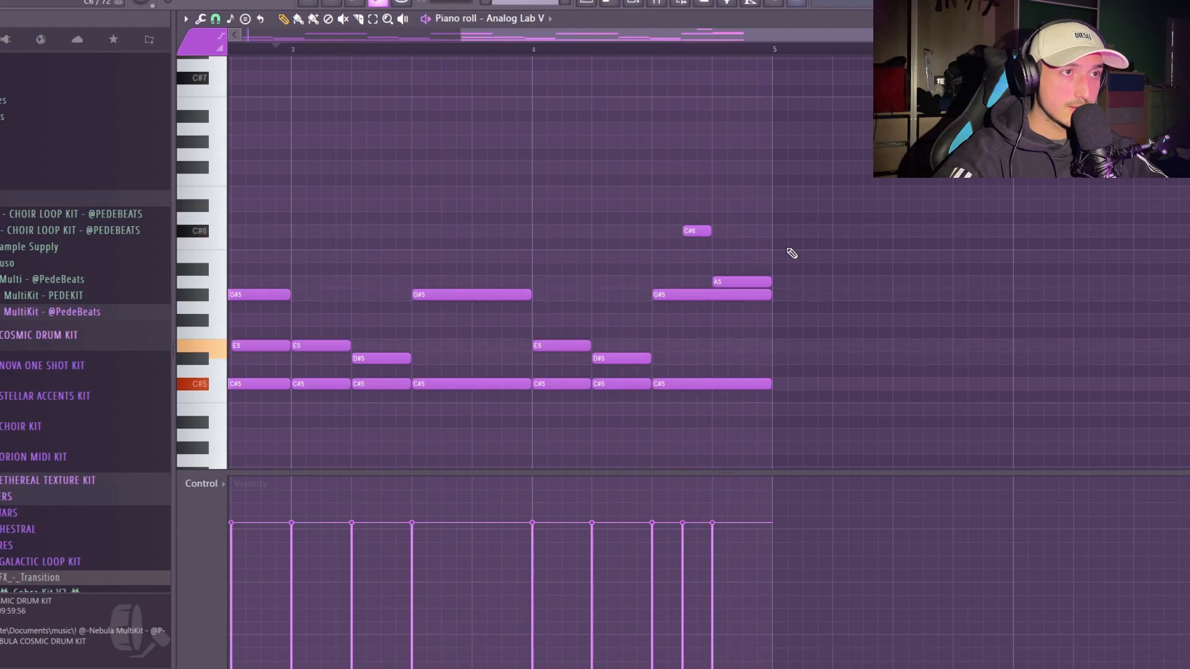
Step: Add two consecutive two-bar C#3 bass notes beneath the four-bar chord pattern
{"action": "scroll", "coordinate": [789, 252], "scroll_direction": "down", "scroll_amount": 3}
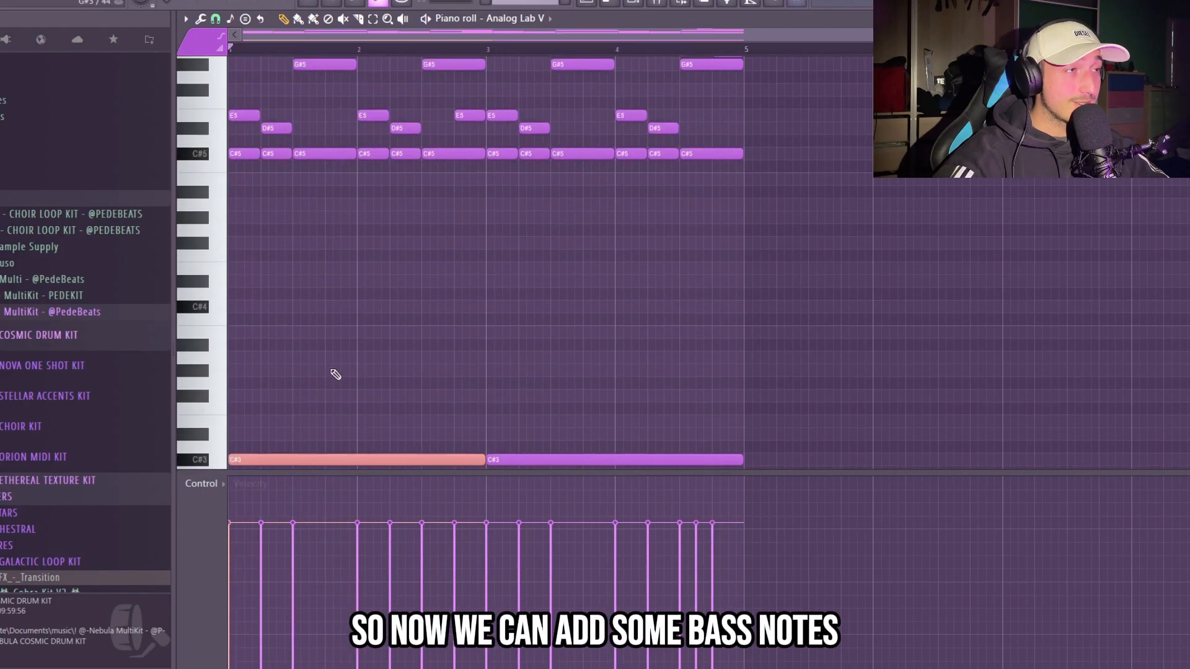
{"action": "scroll", "coordinate": [335, 372], "scroll_direction": "up", "scroll_amount": 2}
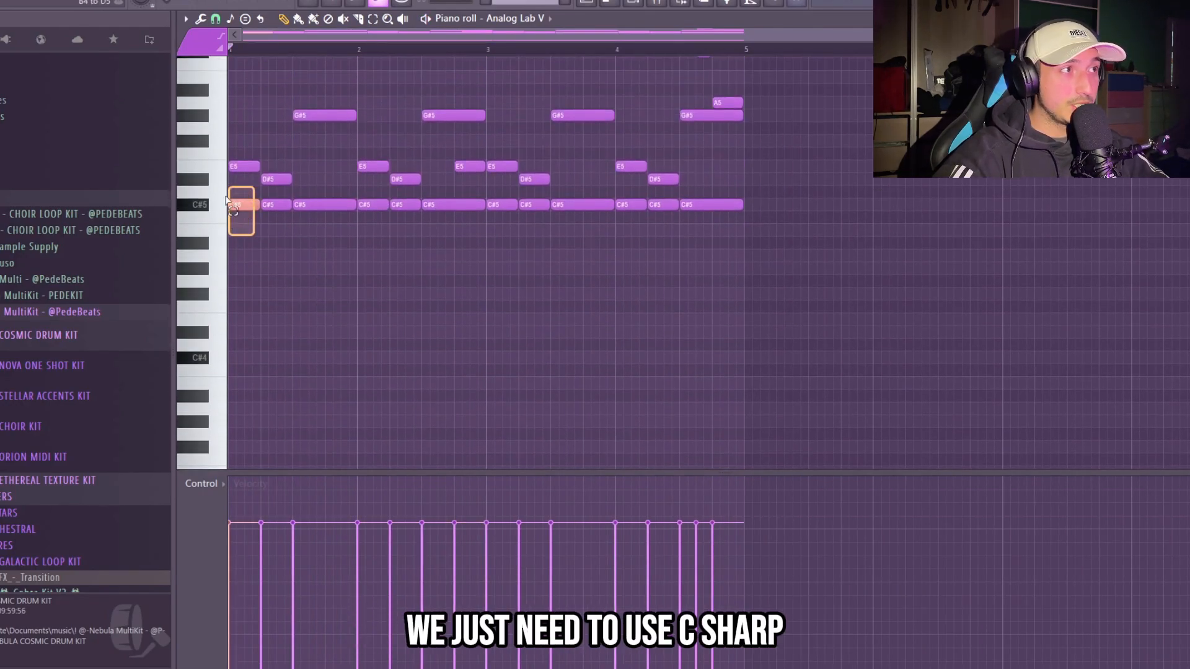
{"action": "scroll", "coordinate": [345, 276], "scroll_direction": "down", "scroll_amount": 5}
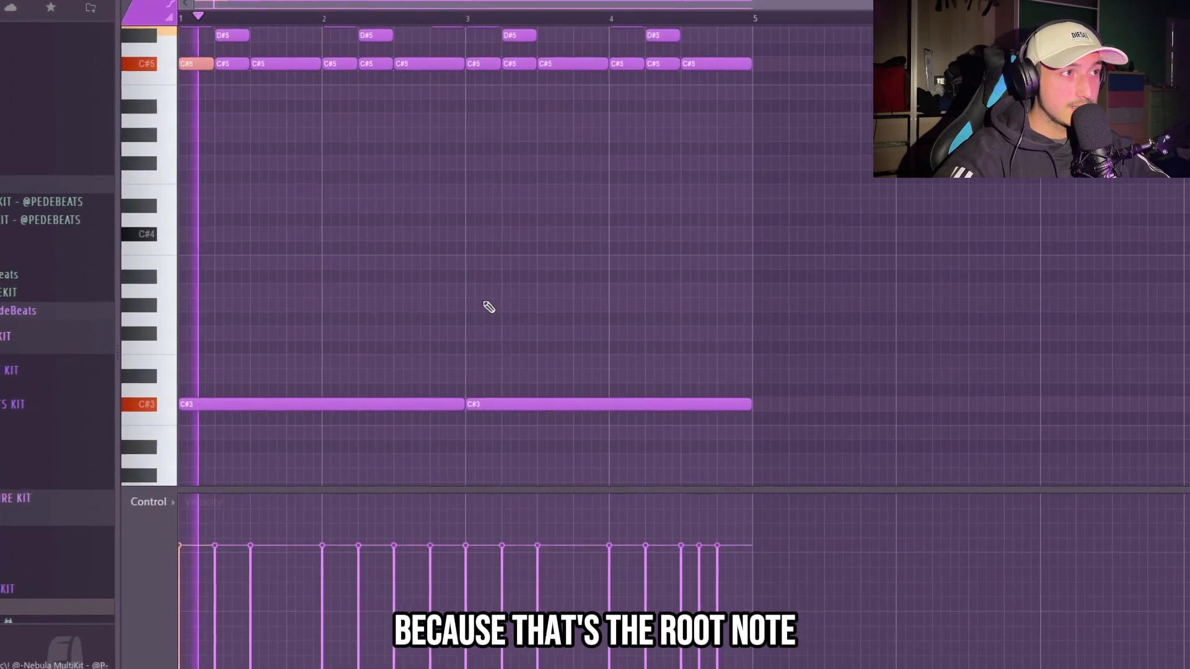
{"action": "scroll", "coordinate": [517, 298], "scroll_direction": "up", "scroll_amount": 2}
{"action": "scroll", "coordinate": [499, 300], "scroll_direction": "down", "scroll_amount": 5}
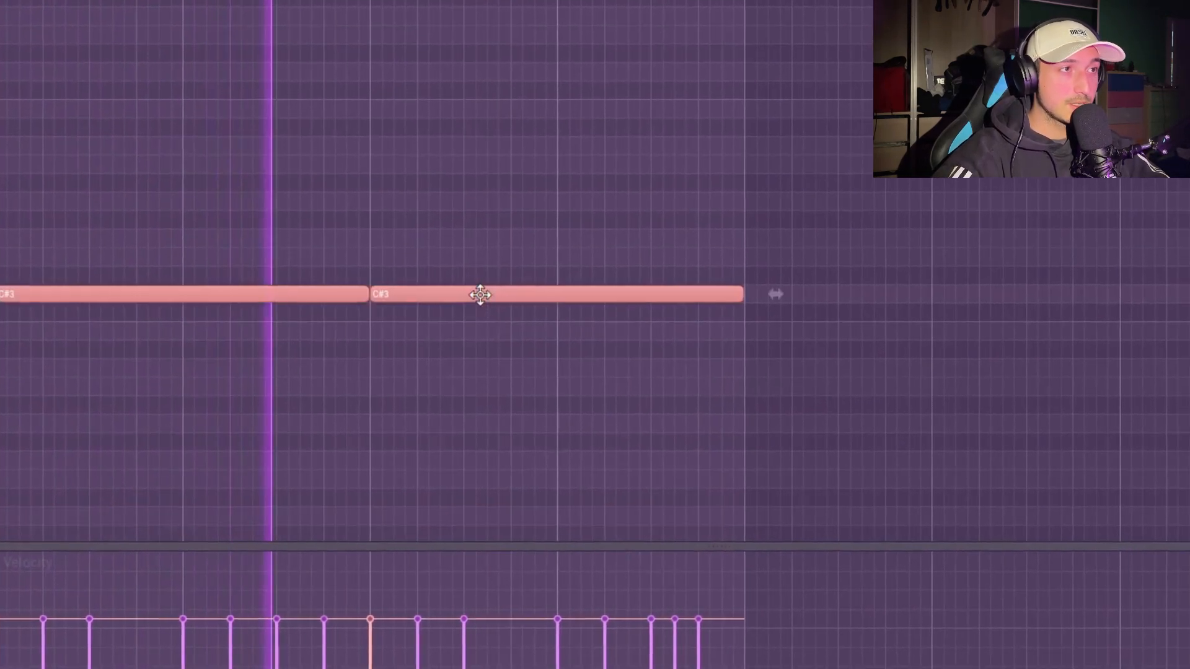
{"action": "scroll", "coordinate": [762, 324], "scroll_direction": "up", "scroll_amount": 5}
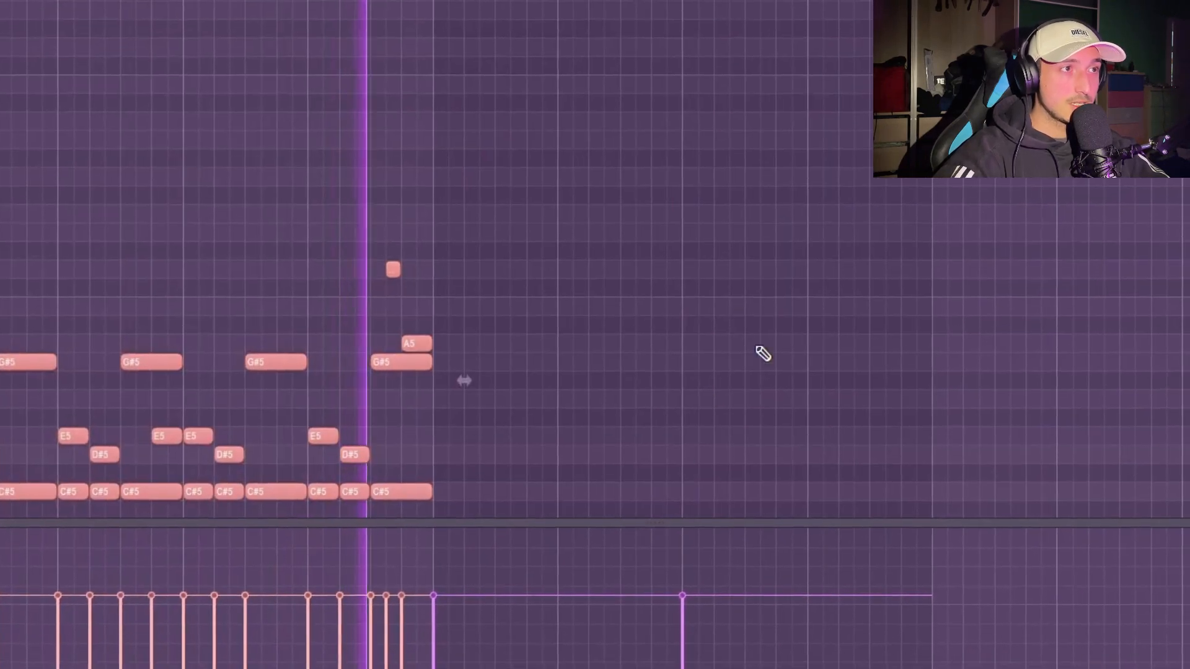
Step: Duplicate the chord pattern into bars 5 to 8, and change the bass from bar 7 to E3 followed by D#3
{"action": "key", "text": "ctrl+b"}
{"action": "scroll", "coordinate": [681, 329], "scroll_direction": "down", "scroll_amount": 4}
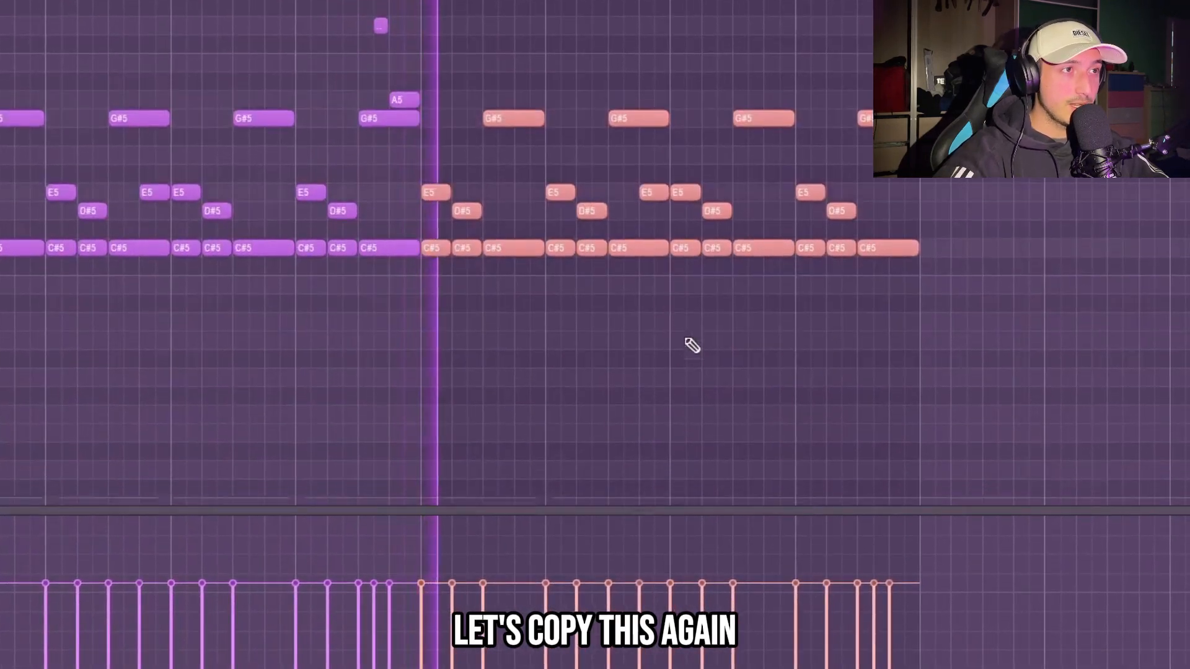
{"action": "left_click_drag", "start_coordinate": [719, 253], "coordinate": [719, 198]}
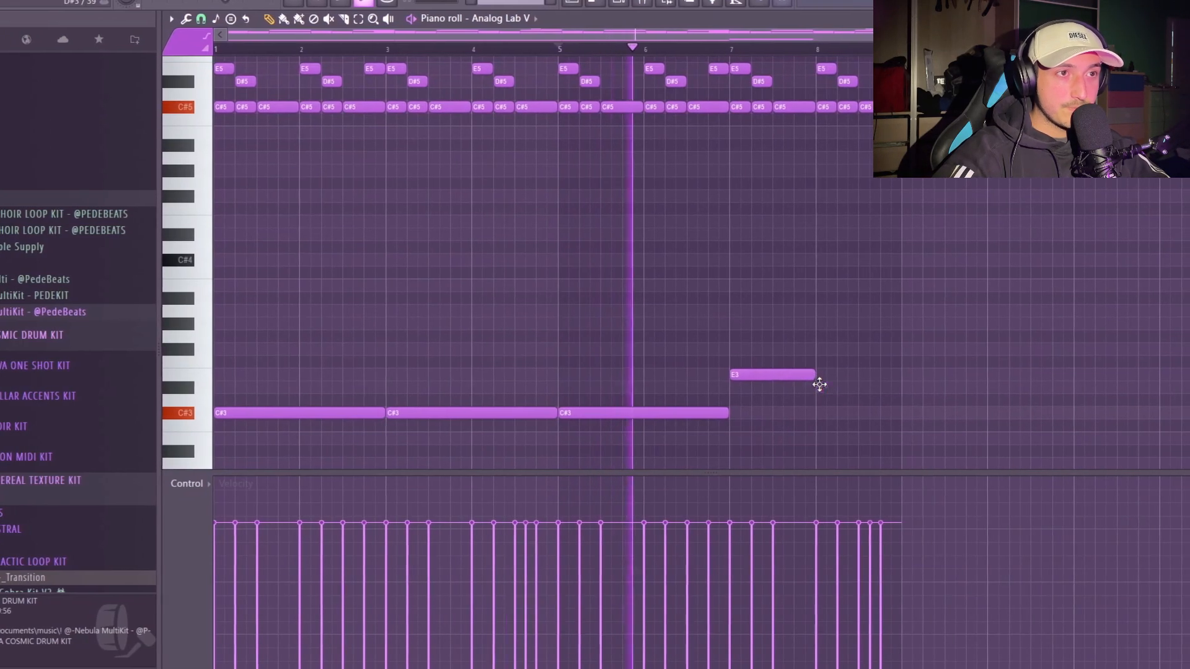
{"action": "left_click", "coordinate": [868, 388]}
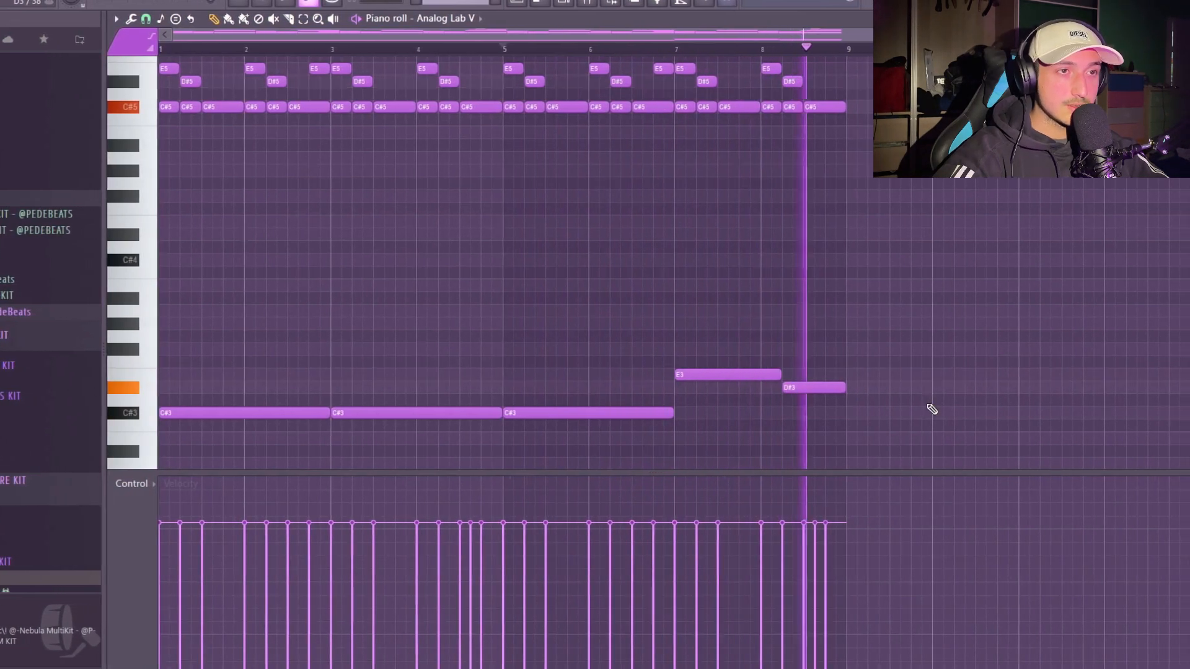
Step: Copy the bass line one octave down to C#2, E2 and D#2, and lower the velocity of the copied notes
{"action": "scroll", "coordinate": [898, 404], "scroll_direction": "down", "scroll_amount": 3}
{"action": "key", "text": "ctrl+a"}
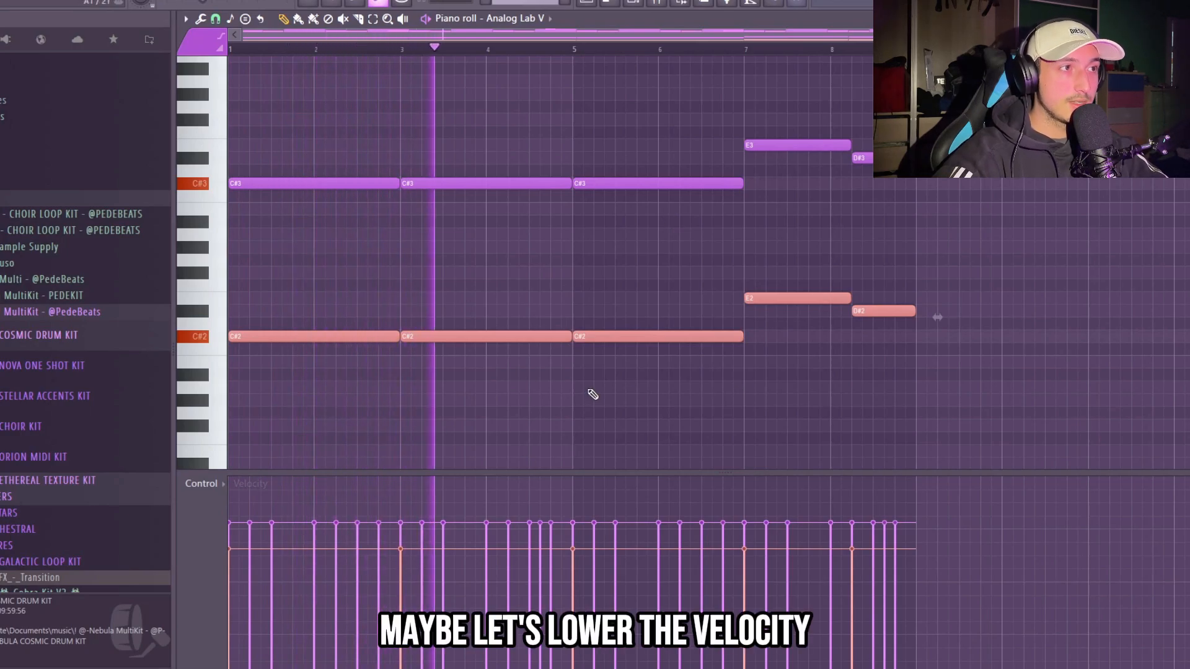
{"action": "scroll", "coordinate": [855, 359], "scroll_direction": "up", "scroll_amount": 3}
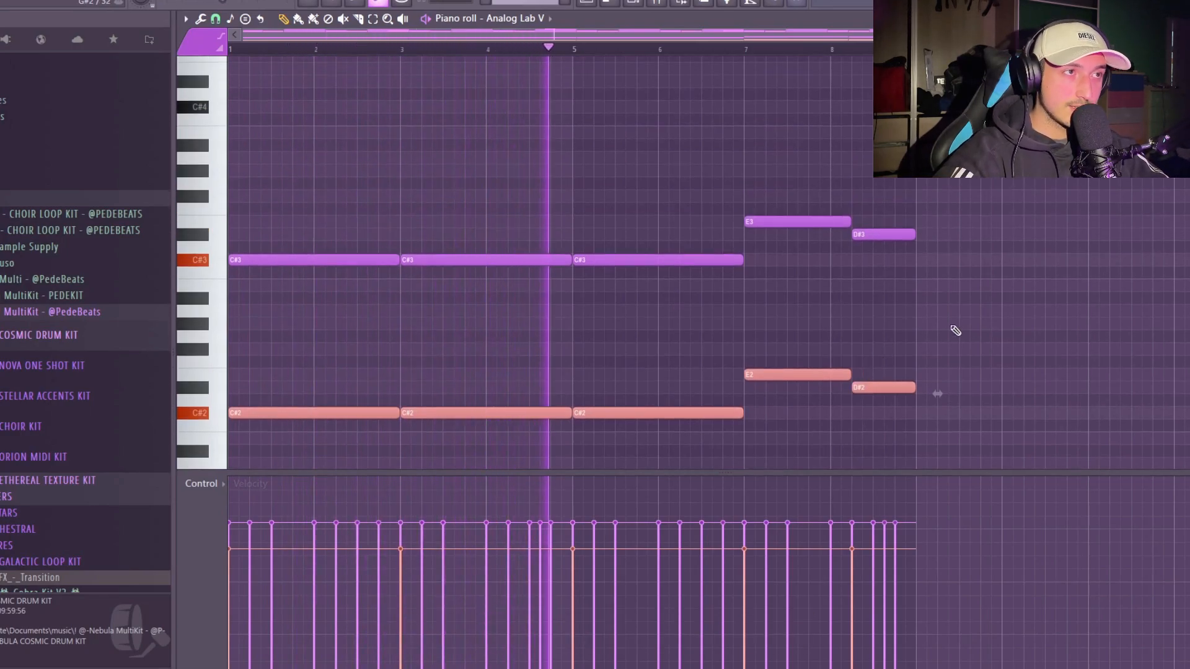
{"action": "scroll", "coordinate": [975, 318], "scroll_direction": "up", "scroll_amount": 3}
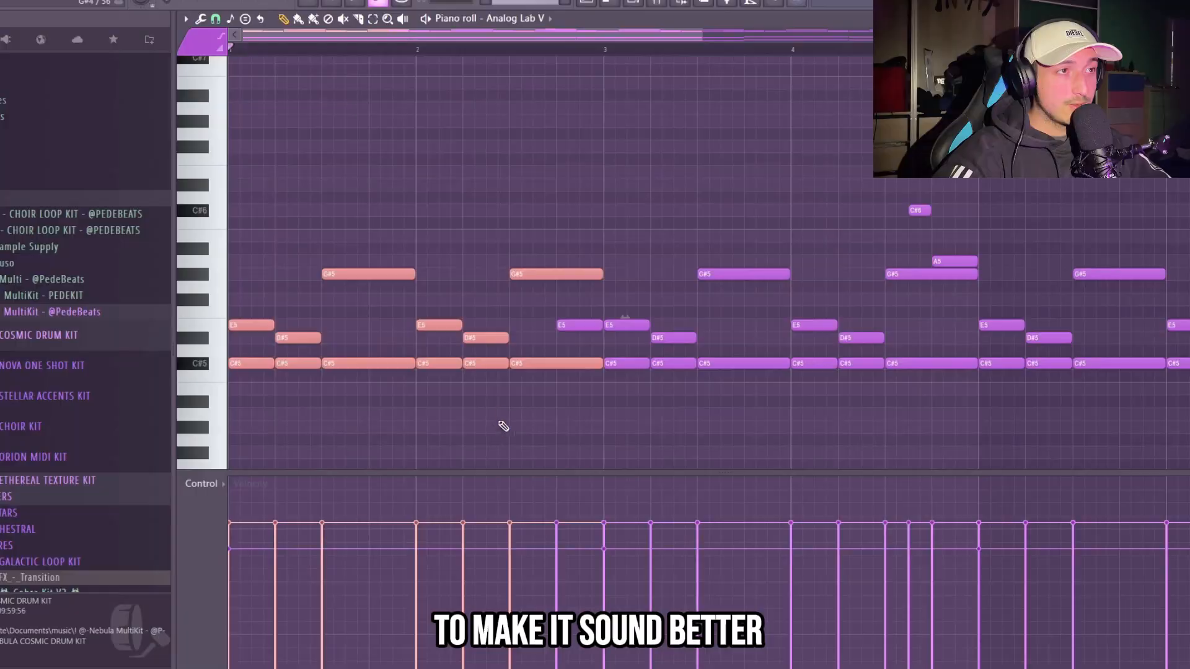
Step: Strum the chords in the first two bars by offsetting their start times, and copy the strummed chords into the following bars
{"action": "left_click_drag", "start_coordinate": [505, 428], "coordinate": [251, 176]}
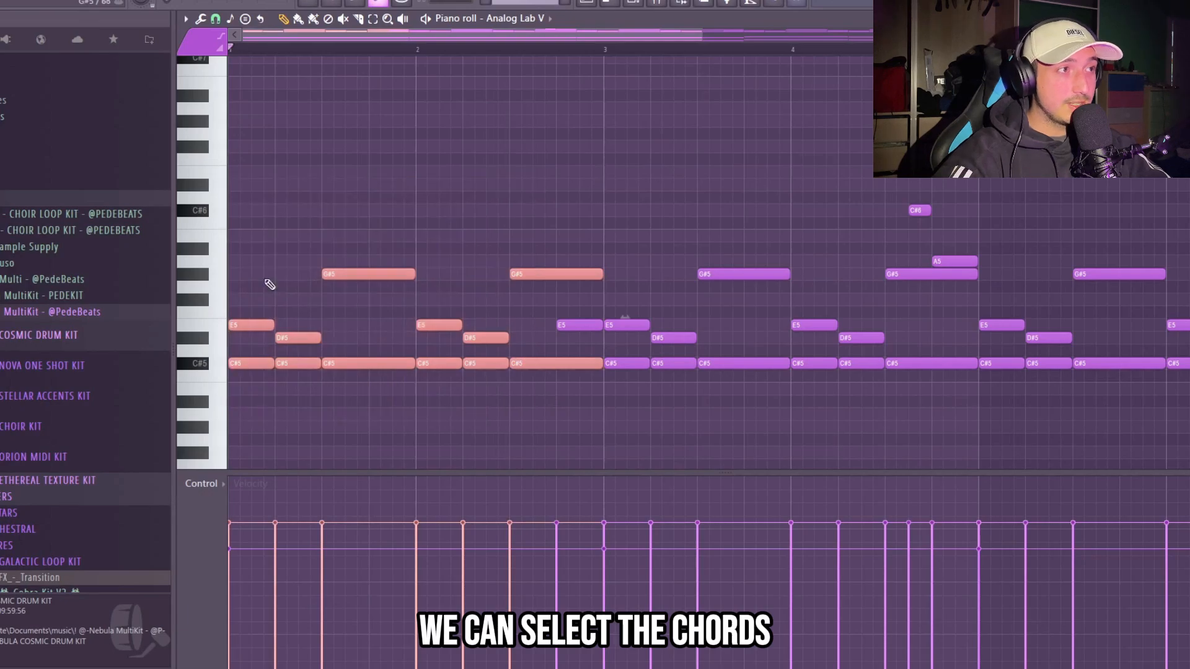
{"action": "key", "text": "alt+s"}
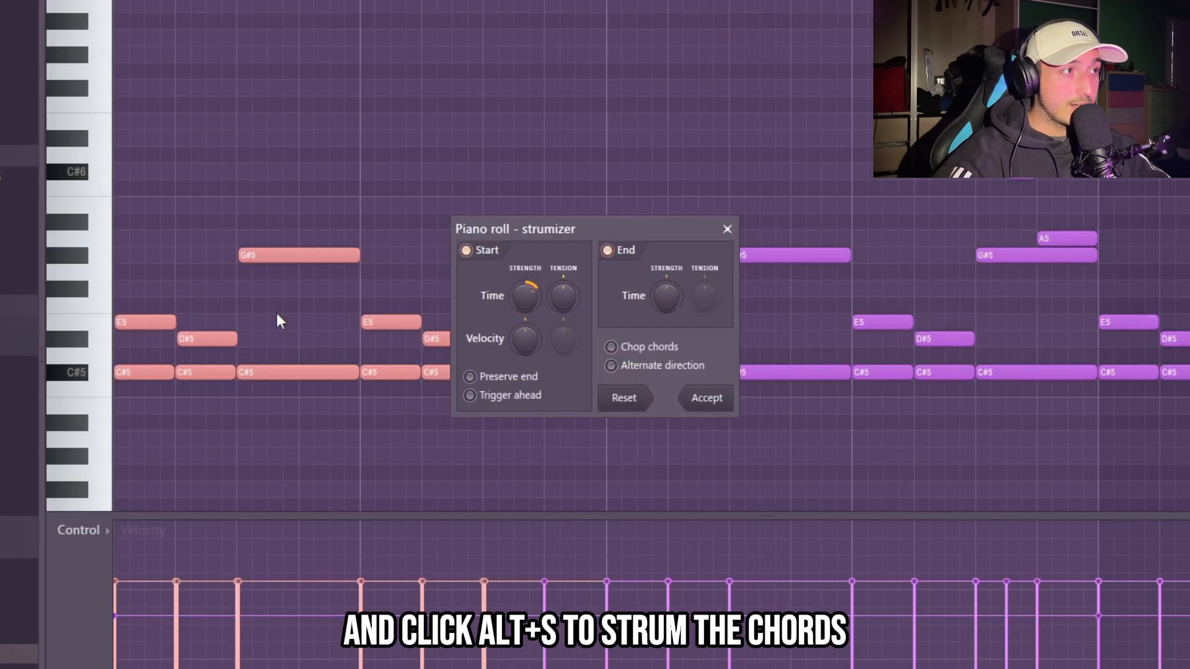
{"action": "key", "text": "space"}
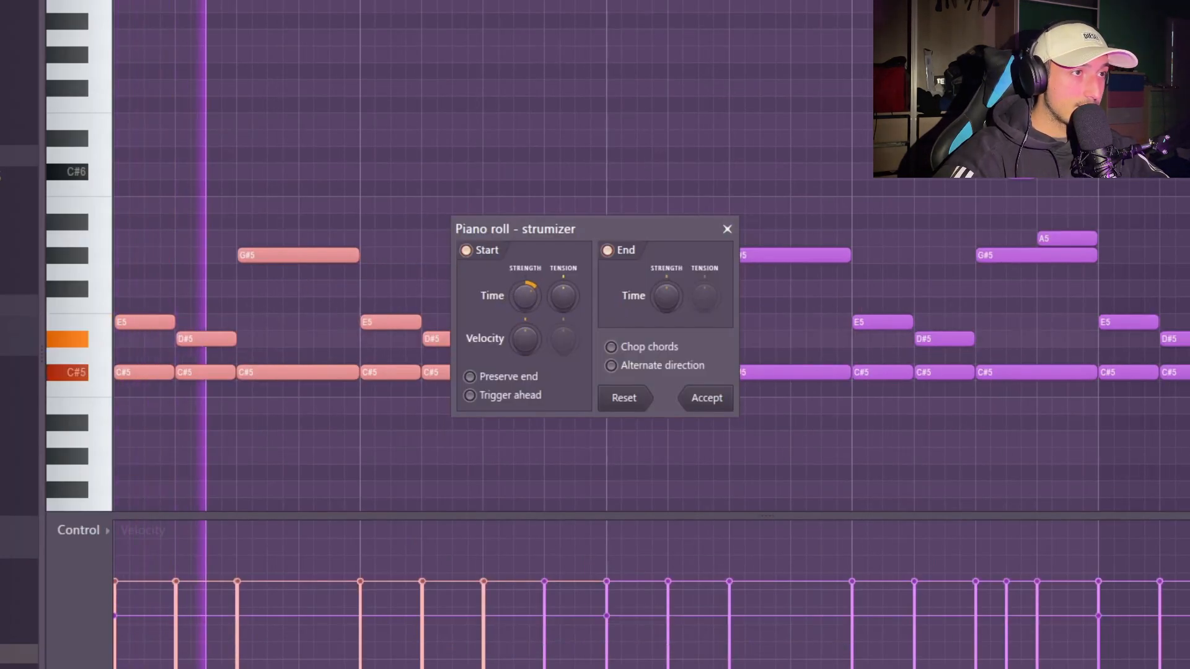
{"action": "key", "text": "space"}
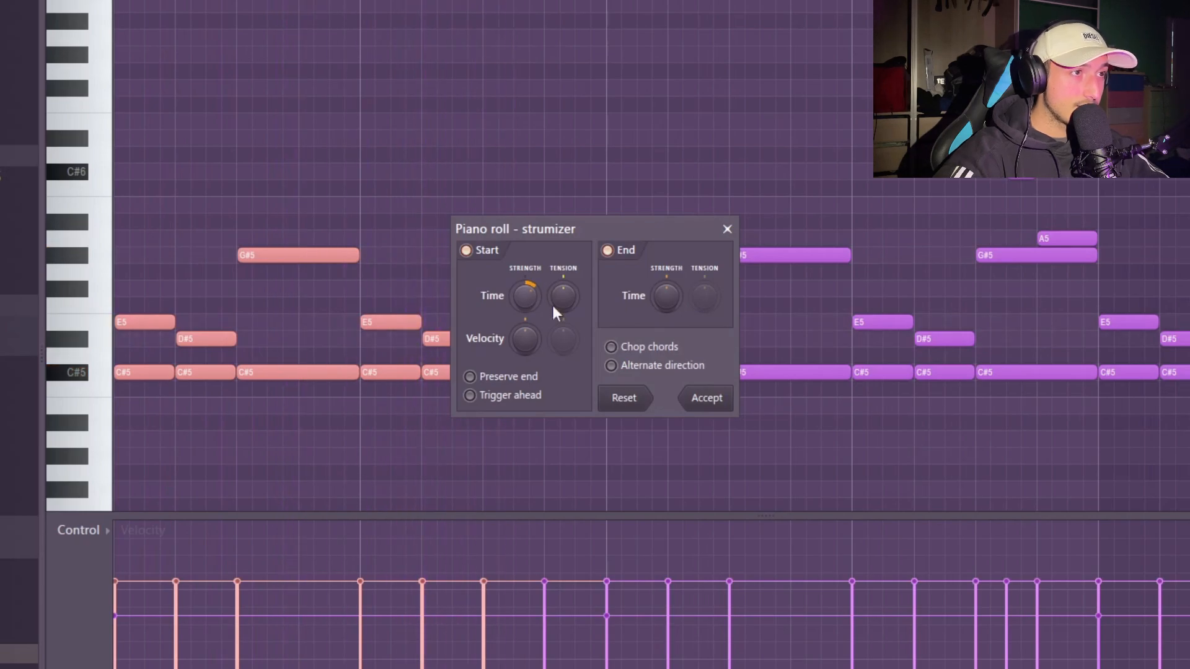
{"action": "left_click", "coordinate": [718, 403]}
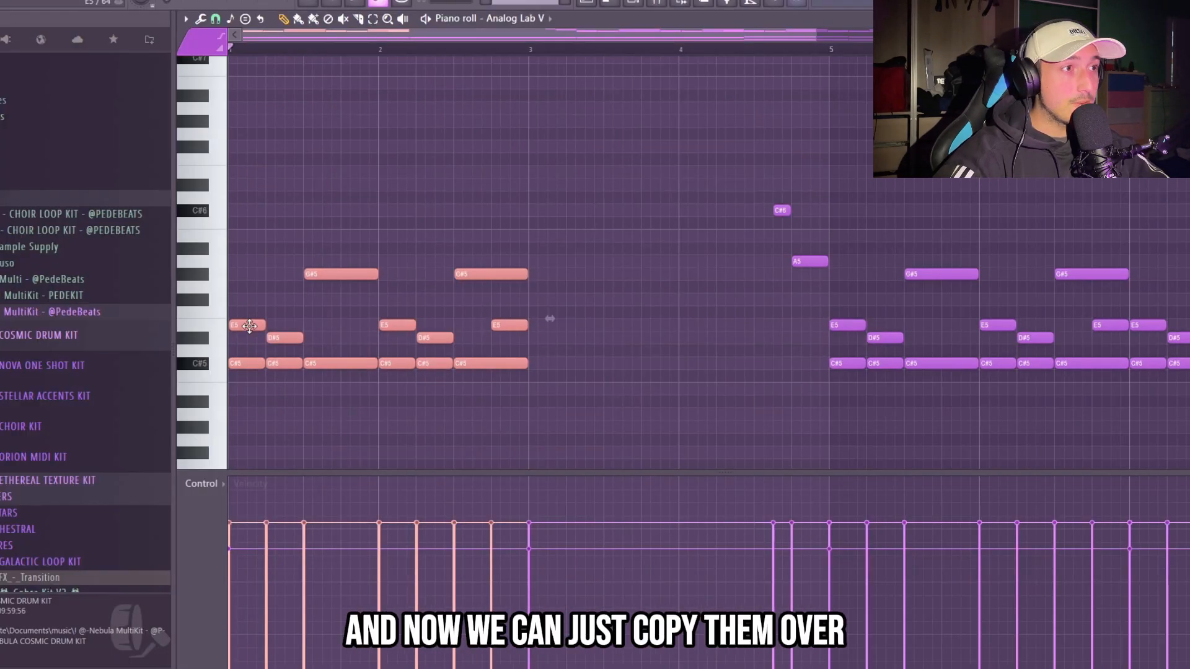
{"action": "left_click_drag", "start_coordinate": [251, 326], "coordinate": [543, 339]}
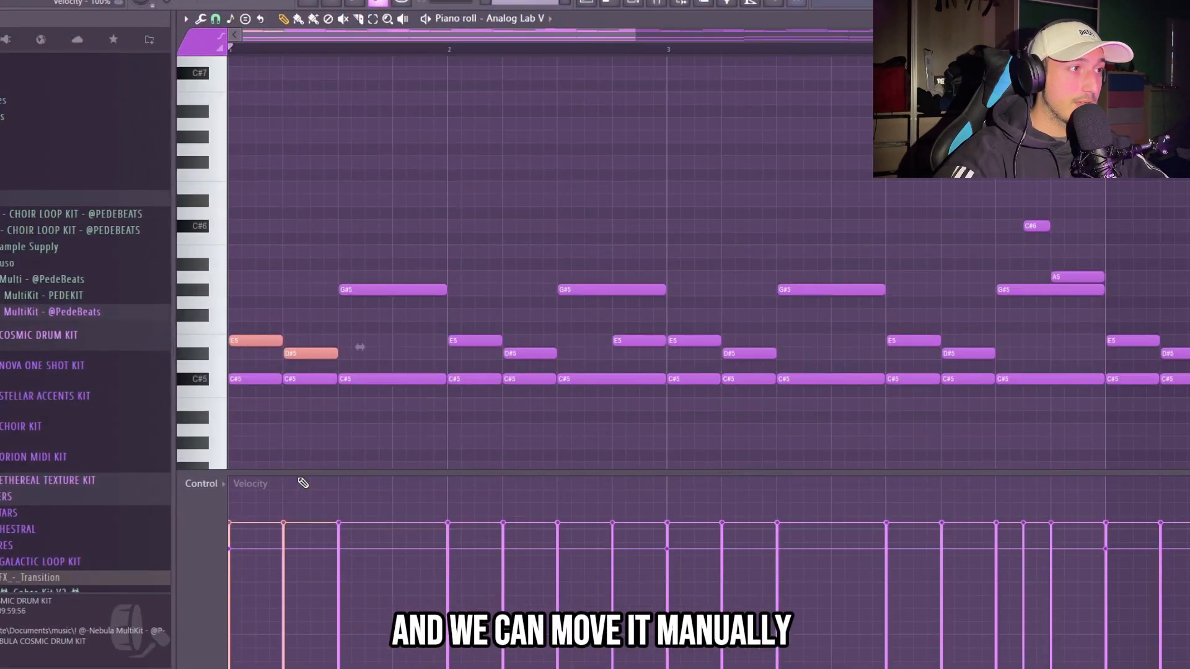
Step: Select all melody and chord notes above the bass and randomize their velocities
{"action": "scroll", "coordinate": [407, 404], "scroll_direction": "down", "scroll_amount": 5}
{"action": "left_click_drag", "start_coordinate": [232, 159], "coordinate": [1076, 422]}
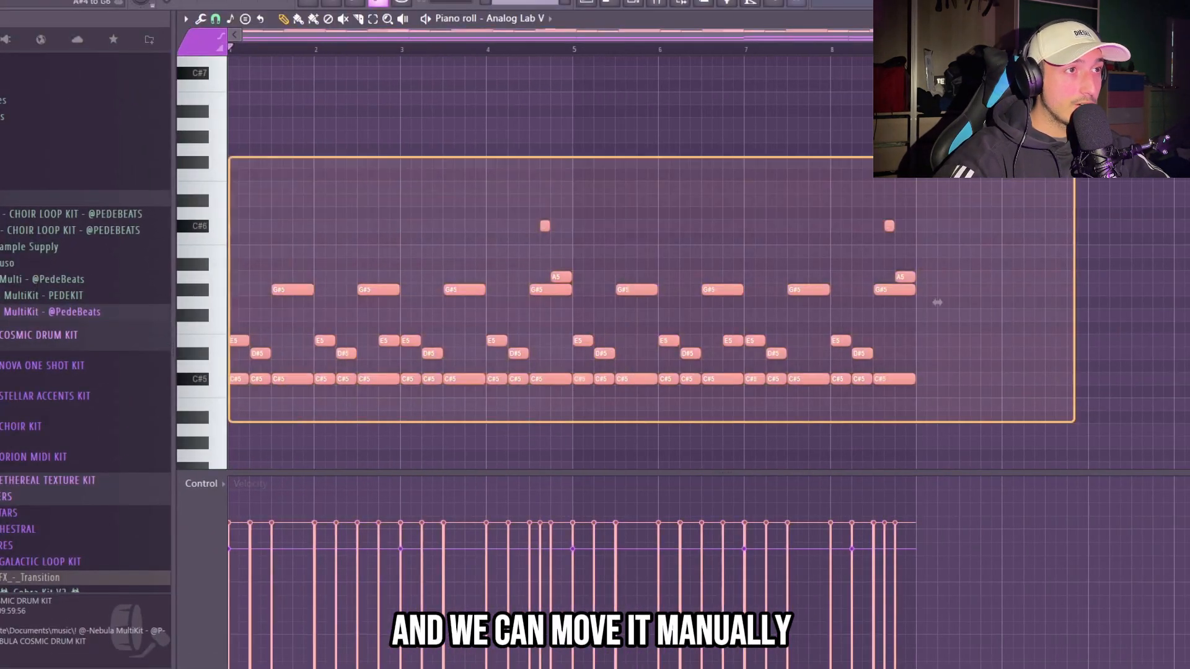
{"action": "key", "text": "alt+r"}
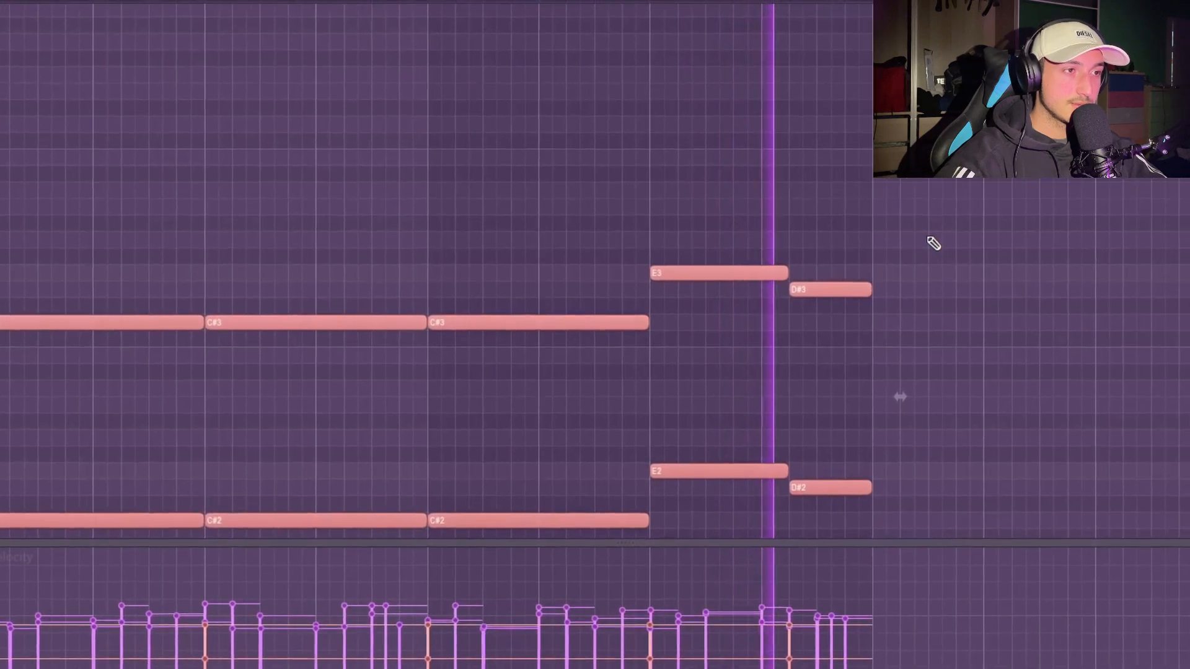
{"action": "scroll", "coordinate": [910, 212], "scroll_direction": "down", "scroll_amount": 5}
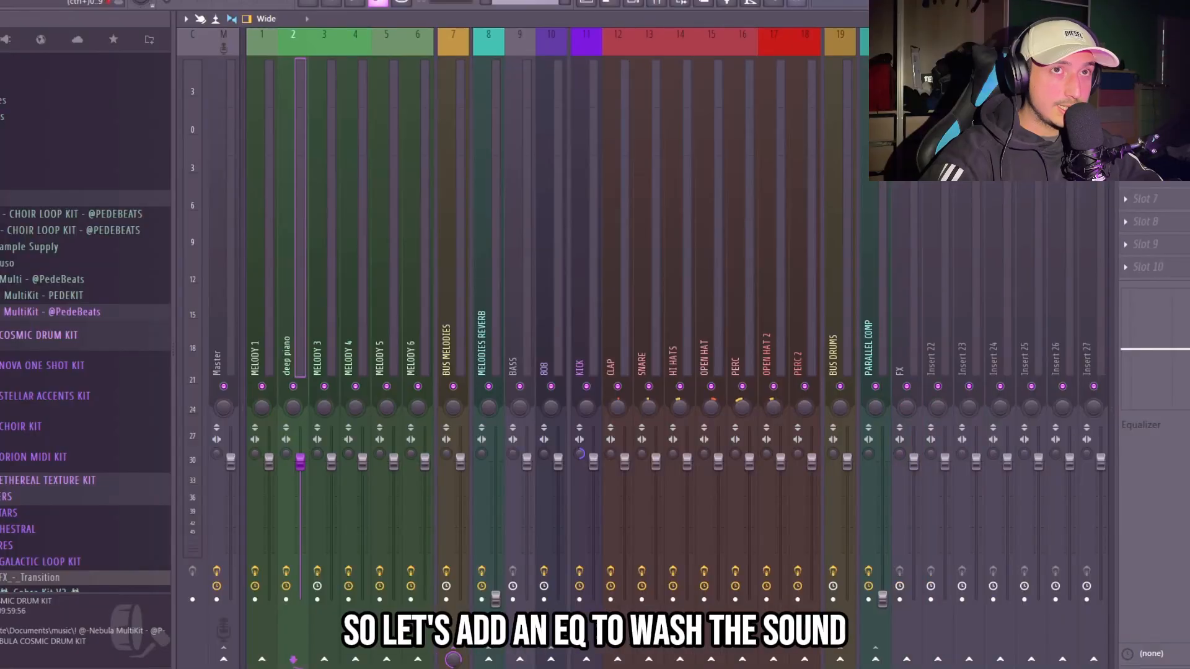
Step: Add Fruity Parametric EQ 2 with low and high cuts to the deep piano track, plus Fruity Reeverb 2 with a slightly reduced dry level
{"action": "left_click", "coordinate": [773, 220]}
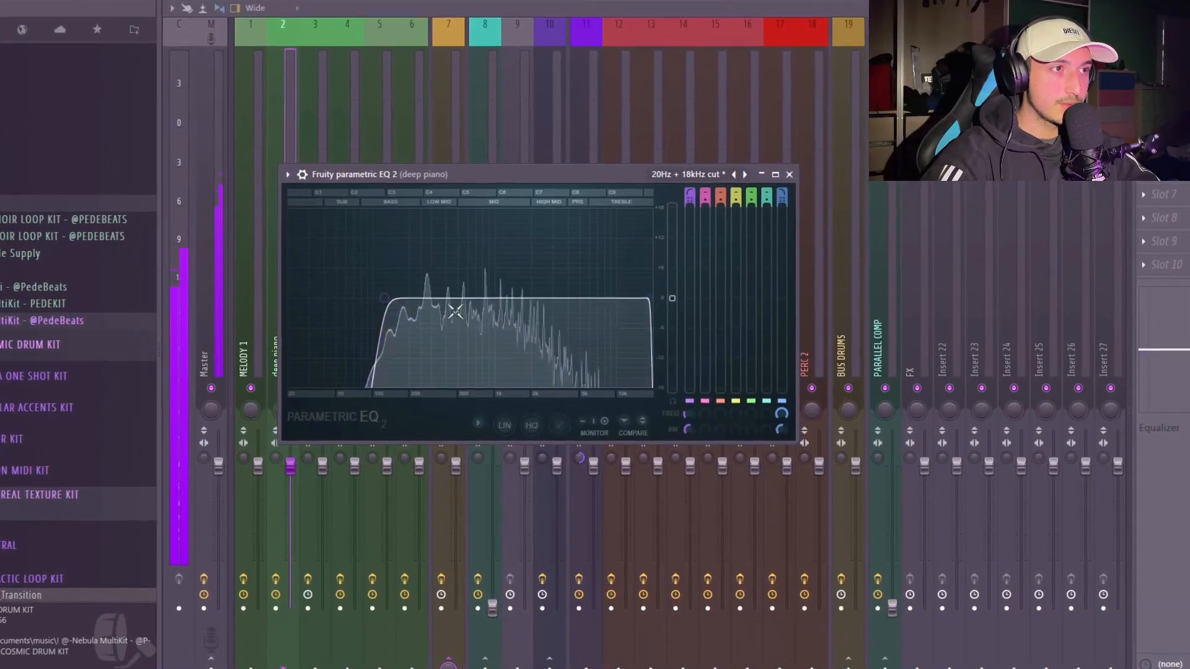
{"action": "left_click_drag", "start_coordinate": [649, 300], "coordinate": [589, 303]}
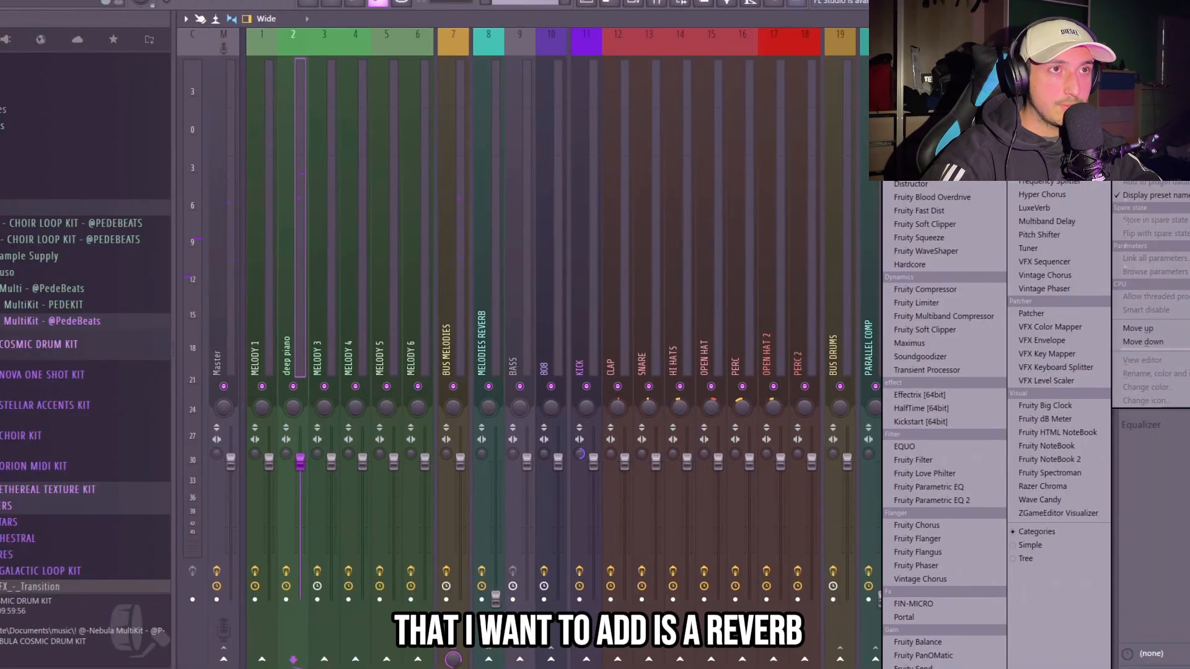
{"action": "left_click", "coordinate": [923, 147]}
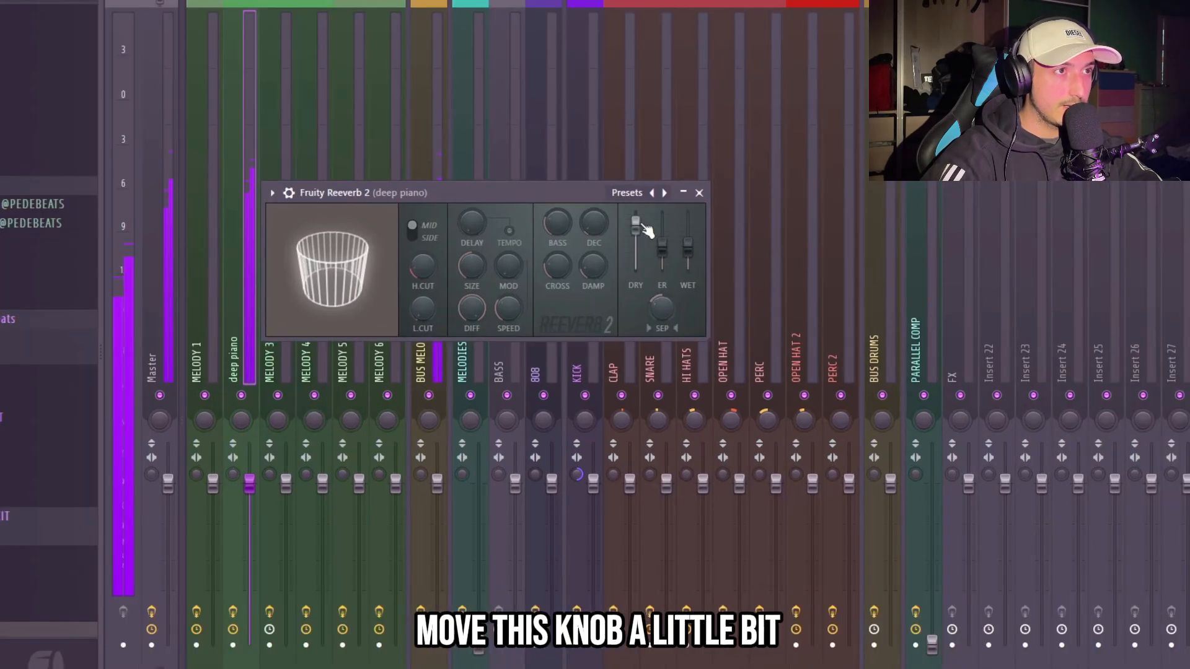
{"action": "left_click_drag", "start_coordinate": [647, 231], "coordinate": [649, 240]}
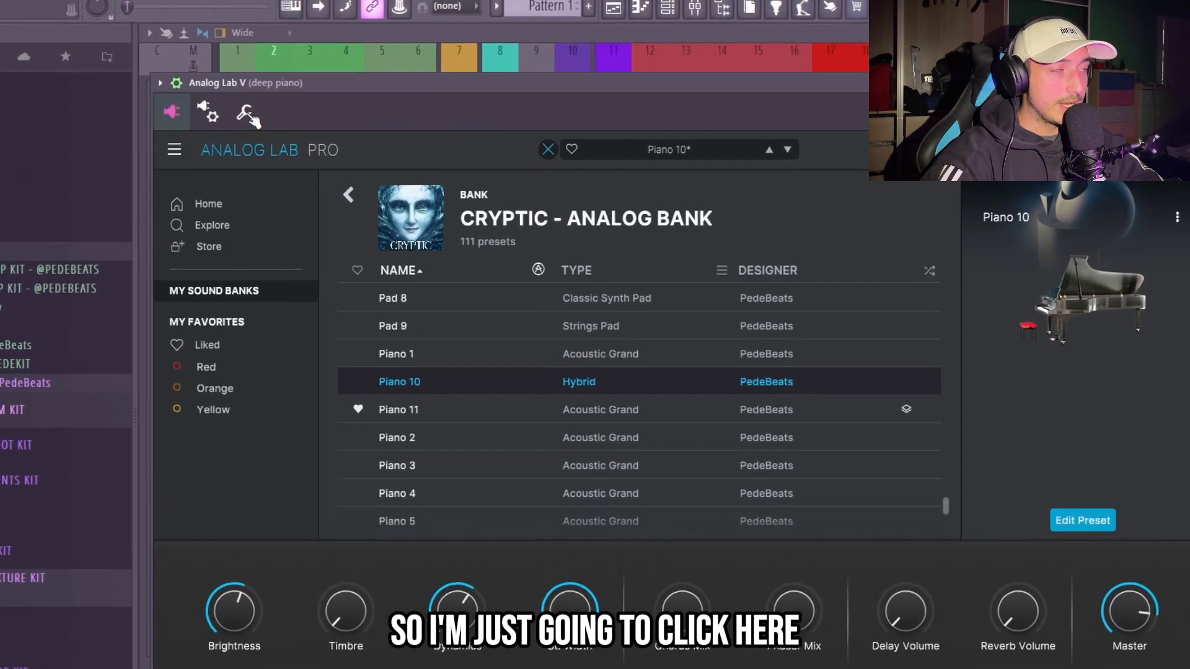
Step: Set up the Analog Lab V channel's echo delay with 4 ping-pong echoes, more feed and a higher pitch
{"action": "left_click", "coordinate": [209, 62]}
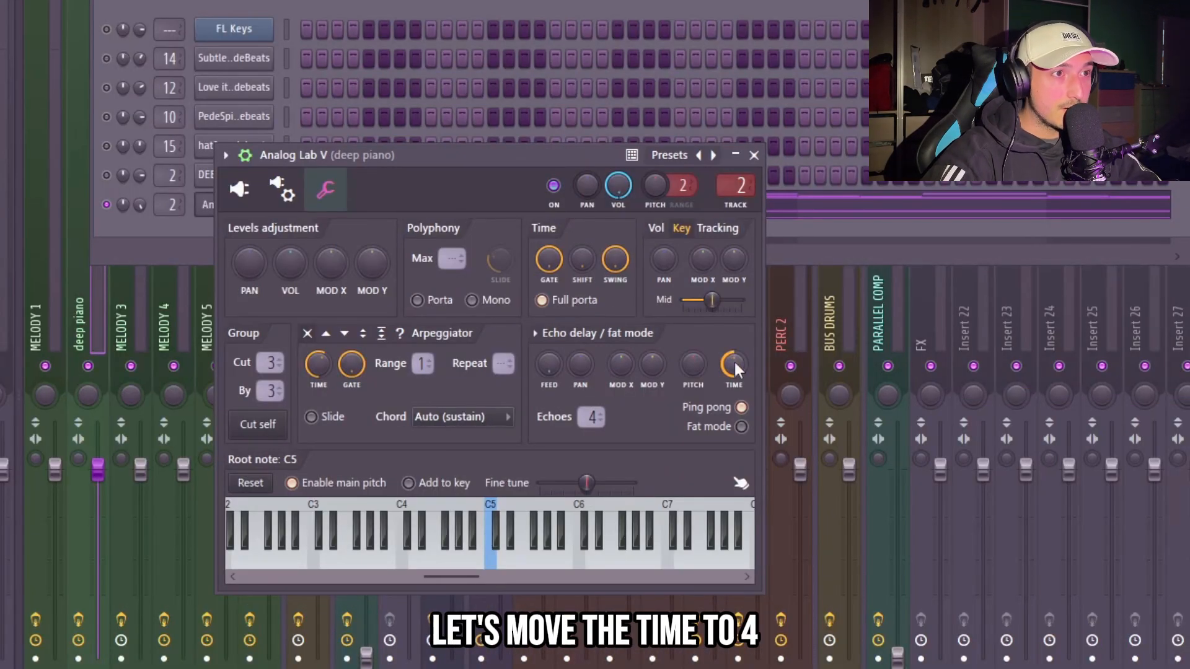
{"action": "left_click_drag", "start_coordinate": [549, 364], "coordinate": [549, 344]}
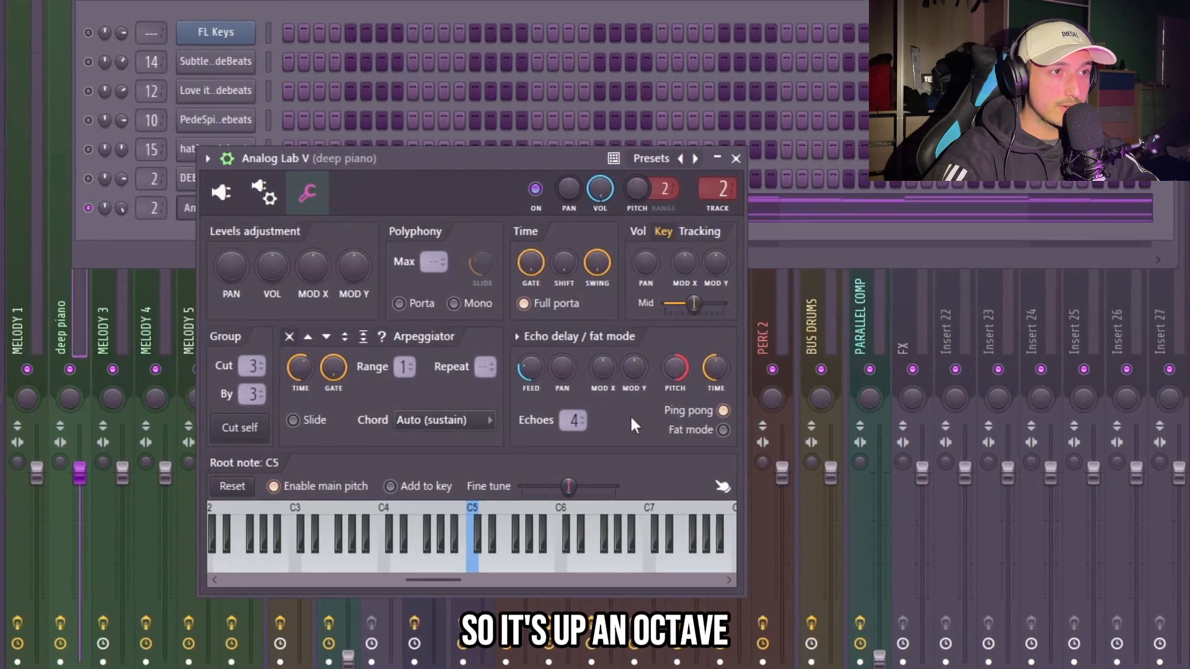
Step: Play the piano pattern and adjust the number of echoes in the channel's echo delay
{"action": "key", "text": "space"}
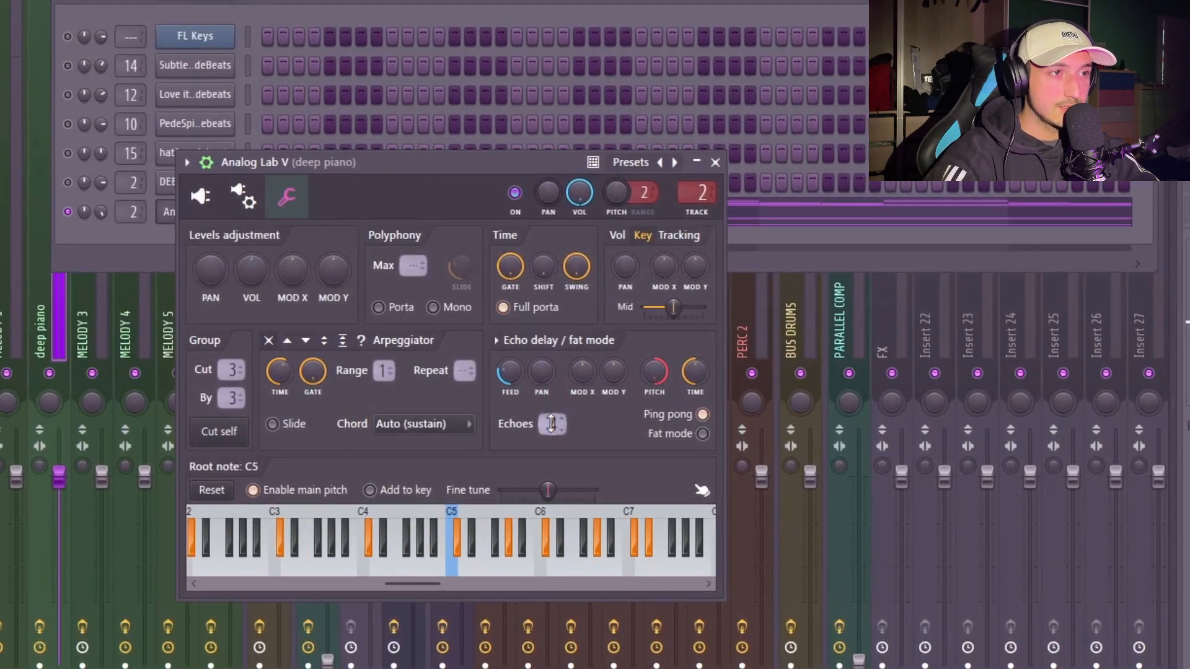
{"action": "left_click_drag", "start_coordinate": [551, 423], "coordinate": [551, 411]}
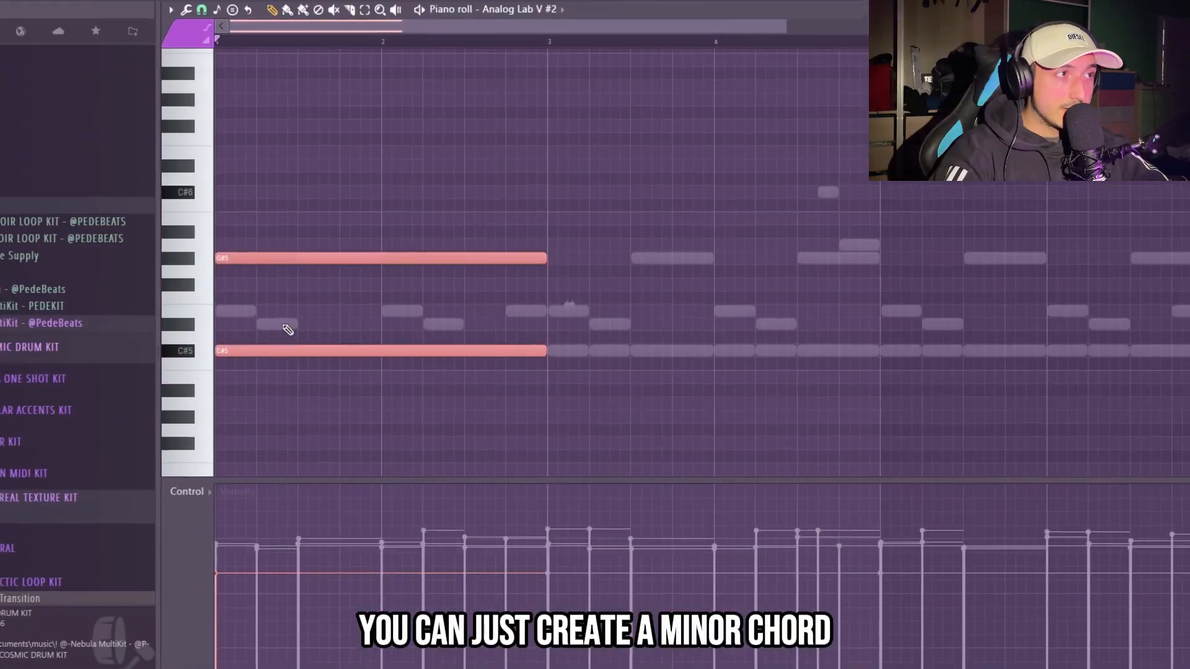
Step: Complete the two-bar C# minor chord with E5 and select the high E6 and D#6 melody notes
{"action": "key", "text": "space"}
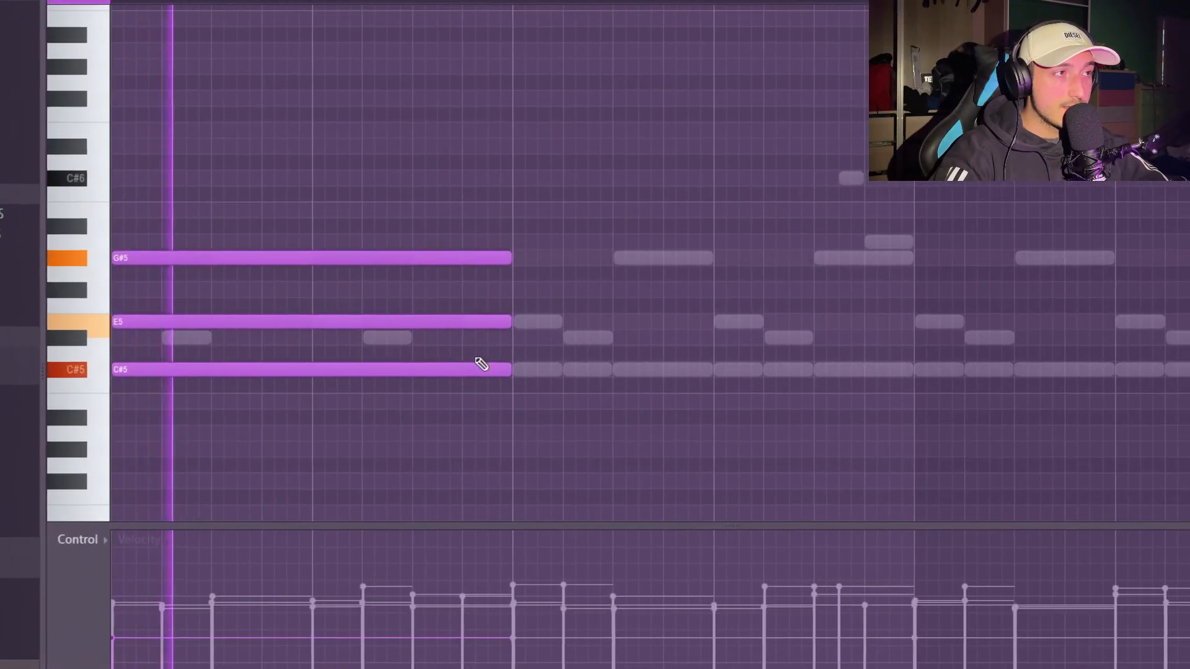
{"action": "key", "text": "space"}
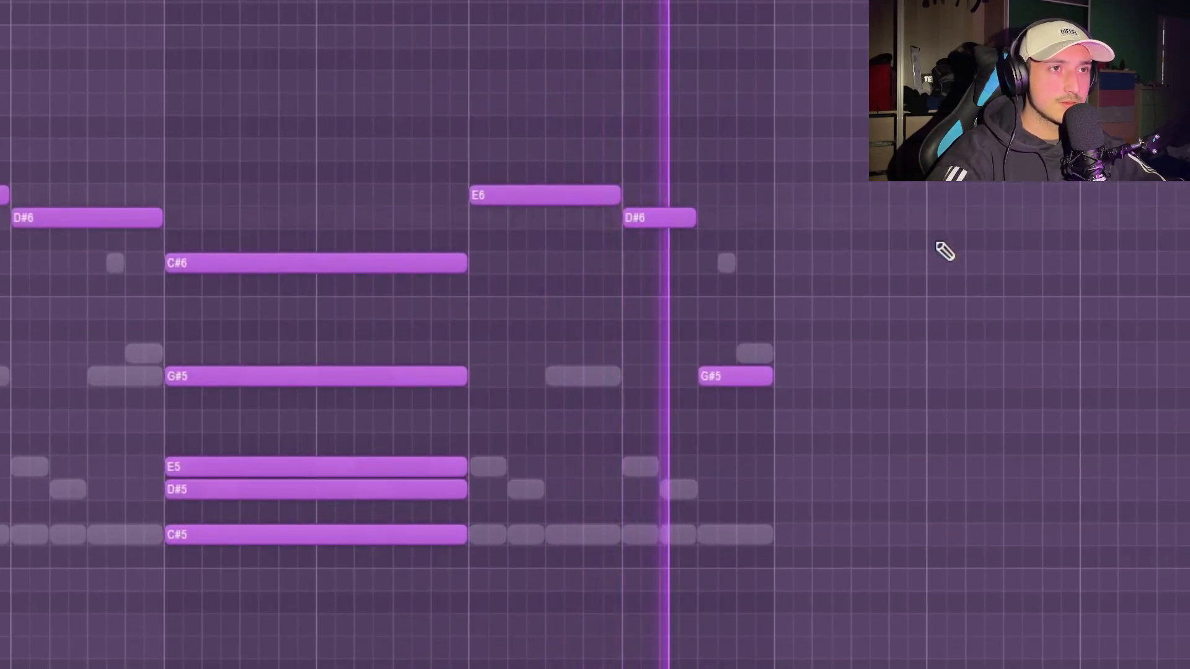
{"action": "left_click_drag", "start_coordinate": [1089, 252], "coordinate": [12, 180]}
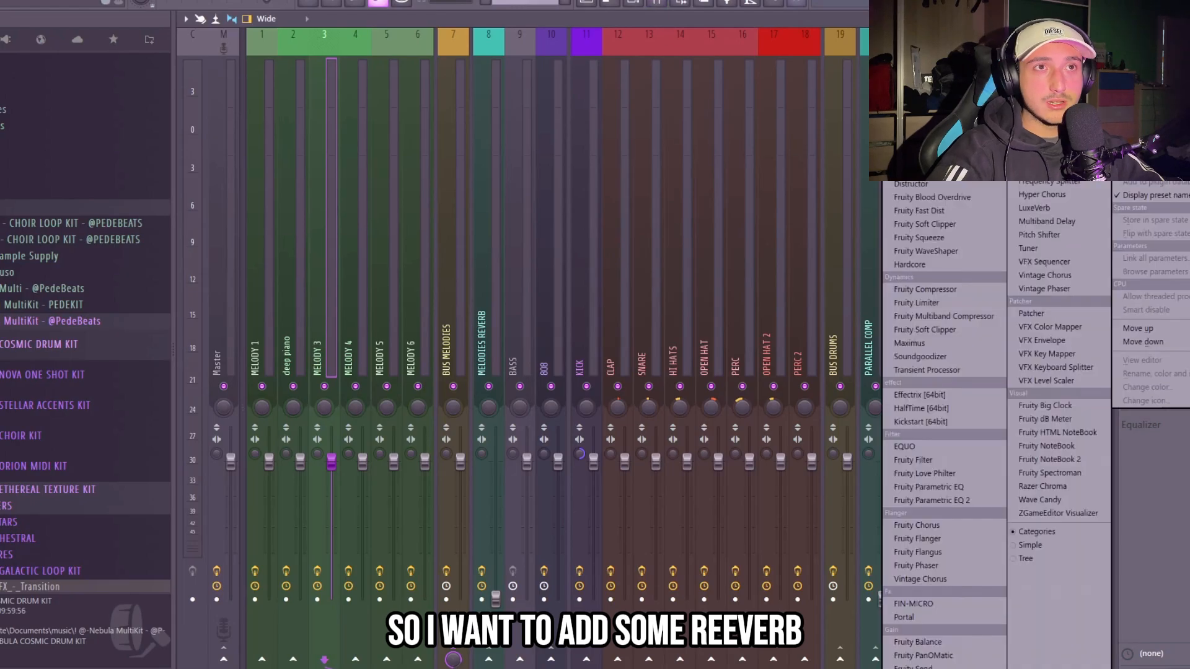
Step: Add reverb and Fruity Parametric EQ 2 to the MELODY 3 track, cutting lows below about 250 Hz and highs above about 5 kHz
{"action": "left_click", "coordinate": [925, 159]}
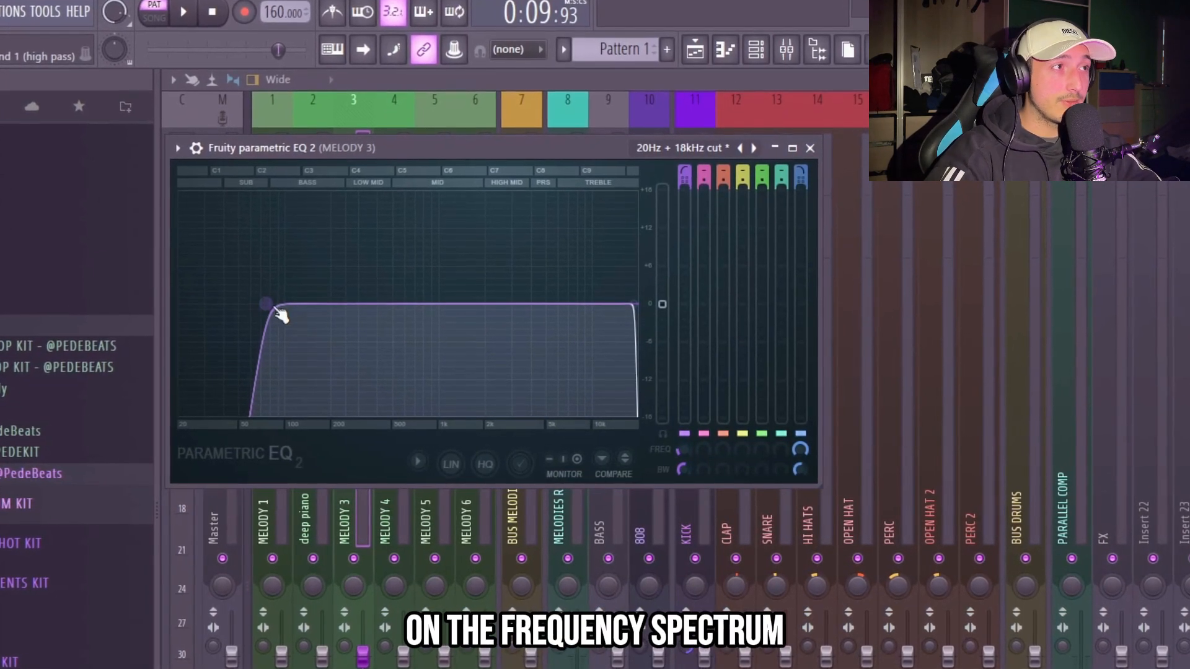
{"action": "key", "text": "space"}
{"action": "left_click_drag", "start_coordinate": [300, 301], "coordinate": [370, 302]}
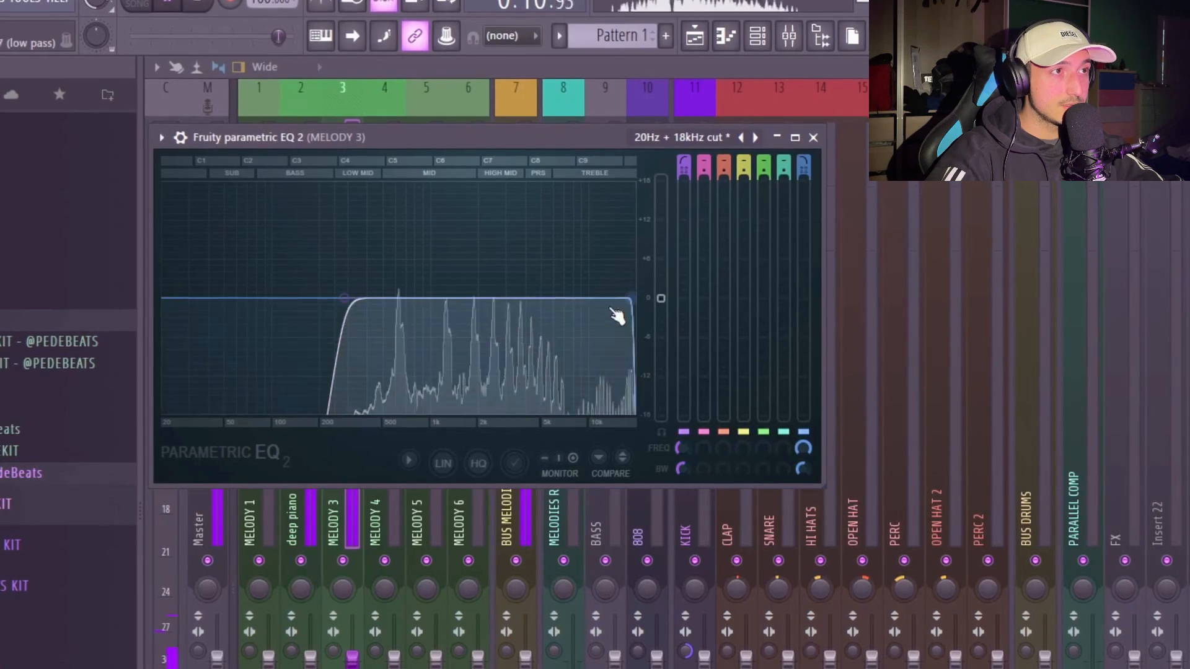
{"action": "left_click_drag", "start_coordinate": [575, 296], "coordinate": [562, 296]}
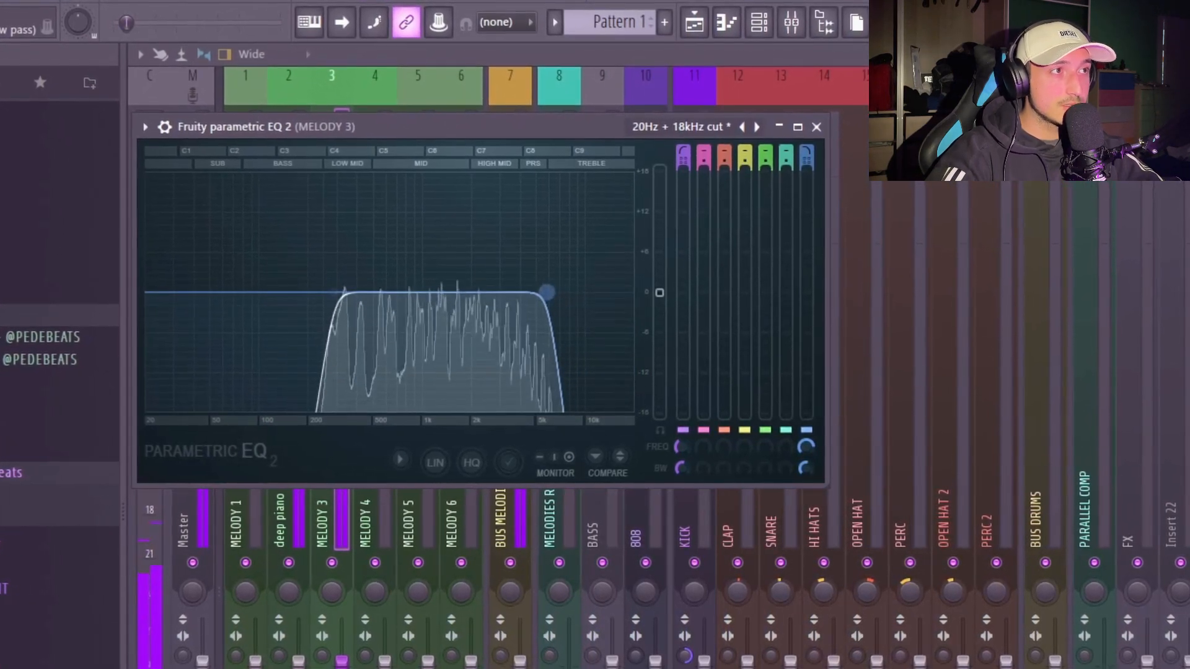
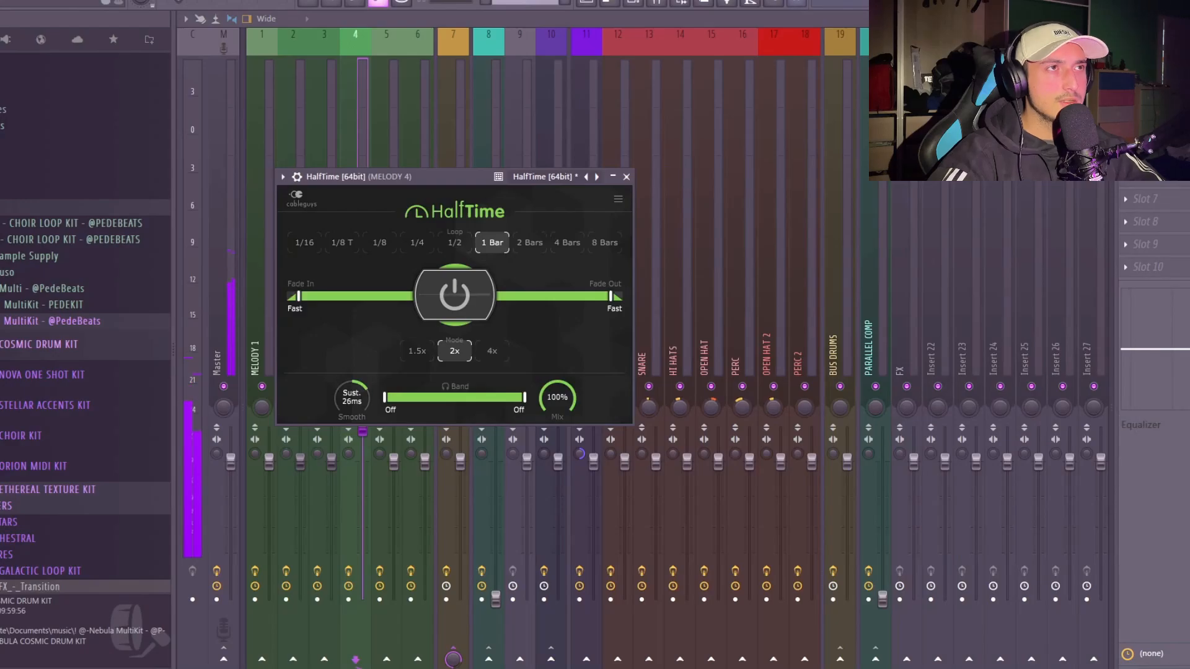
Step: Try pitching up the Analog Lab V #3 notes and add FIN-MICRO to the MELODY 4 track
{"action": "key", "text": "F6"}
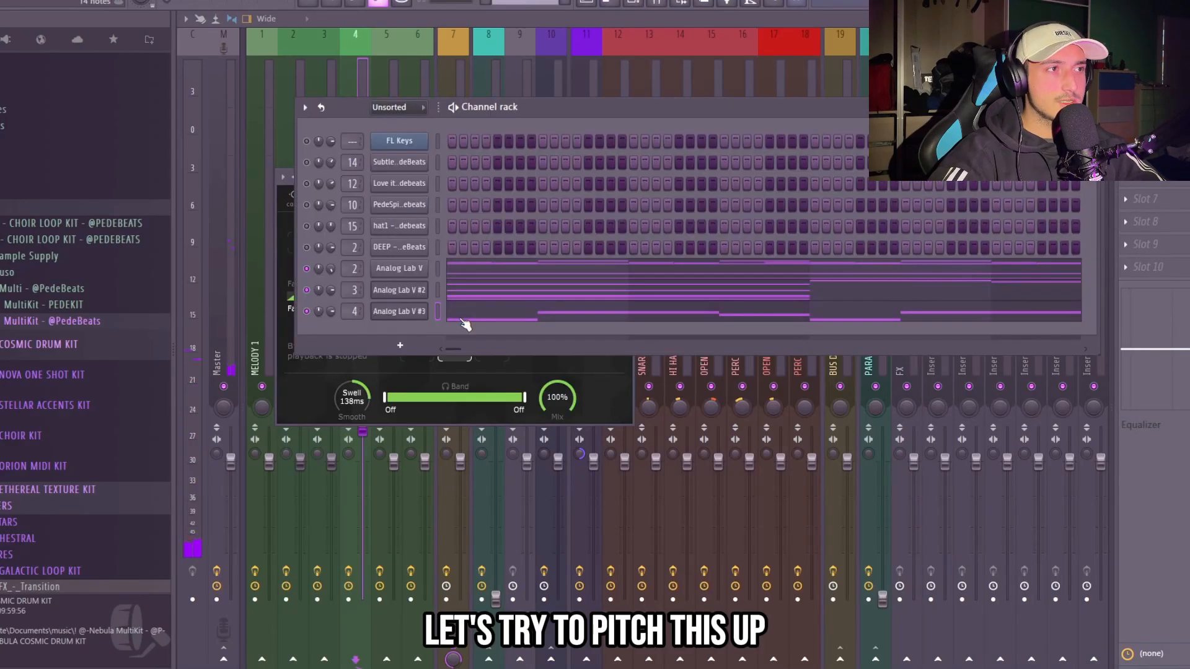
{"action": "left_click", "coordinate": [464, 324]}
{"action": "key", "text": "space"}
{"action": "key", "text": "F9"}
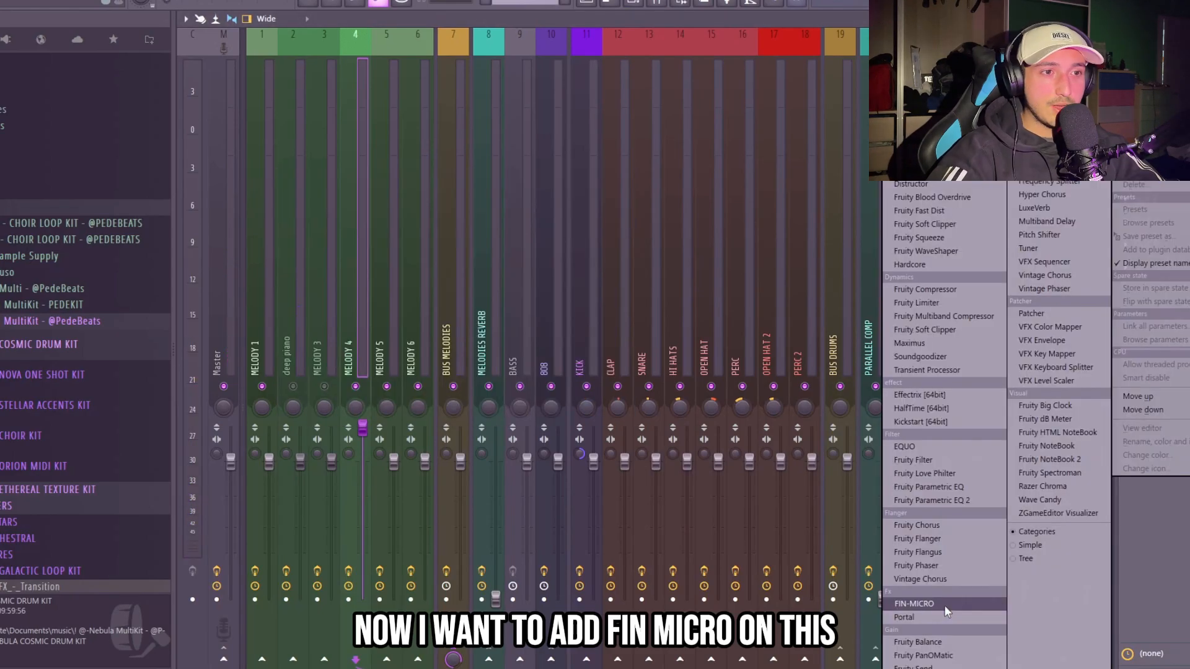
{"action": "left_click", "coordinate": [911, 332]}
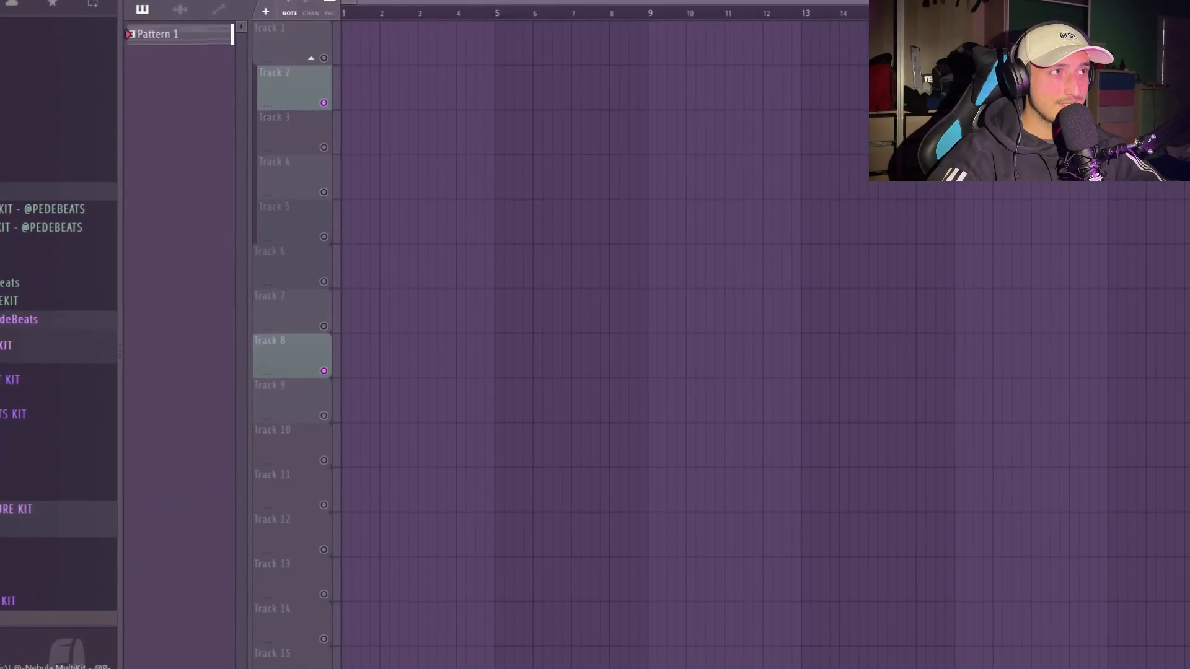
Step: Render Pattern 1 as a reversed audio clip on Track 1 and speed it up by stretching it to two bars
{"action": "right_click", "coordinate": [169, 27]}
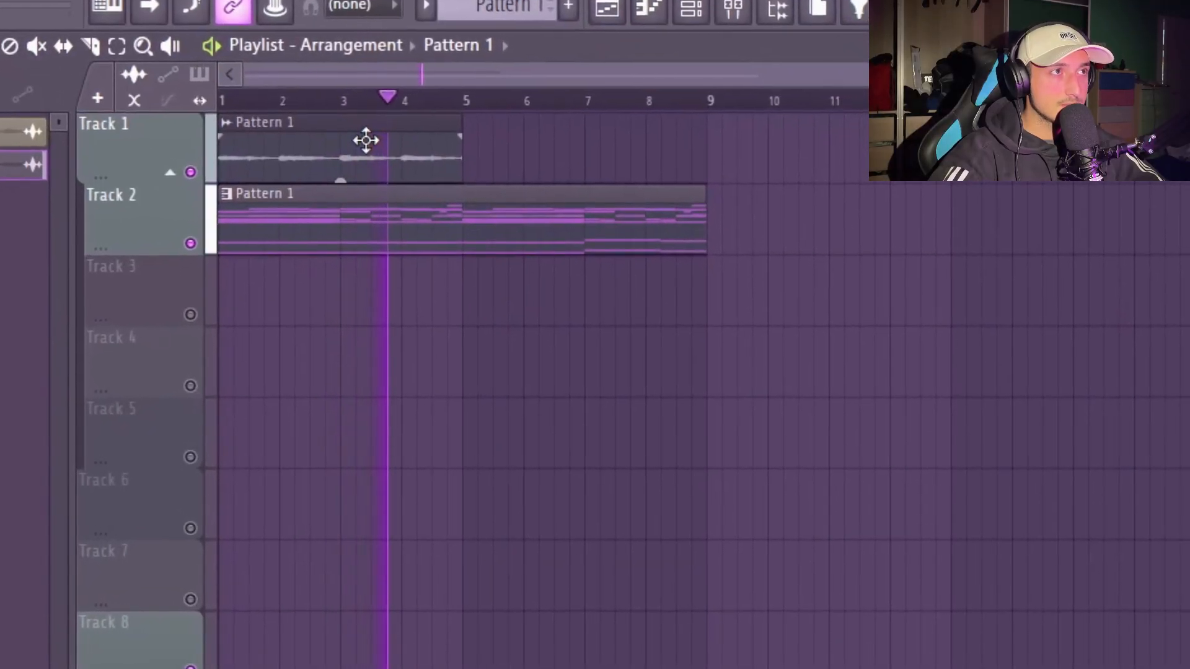
{"action": "double_click", "coordinate": [366, 140]}
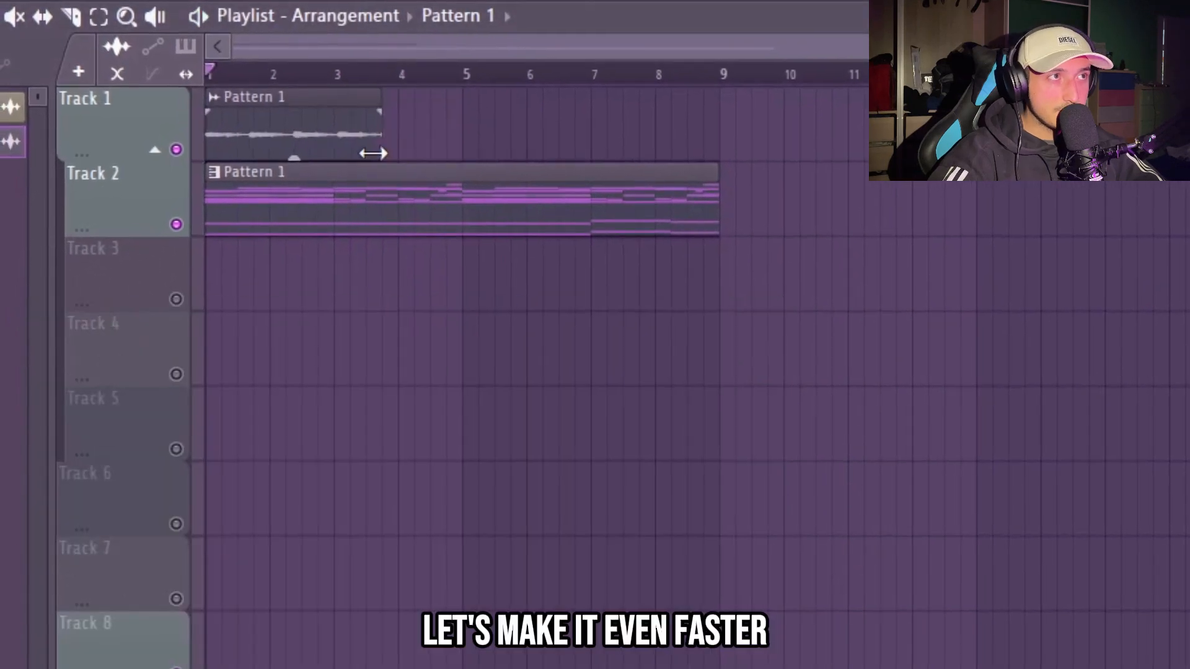
{"action": "left_click_drag", "start_coordinate": [373, 153], "coordinate": [334, 152]}
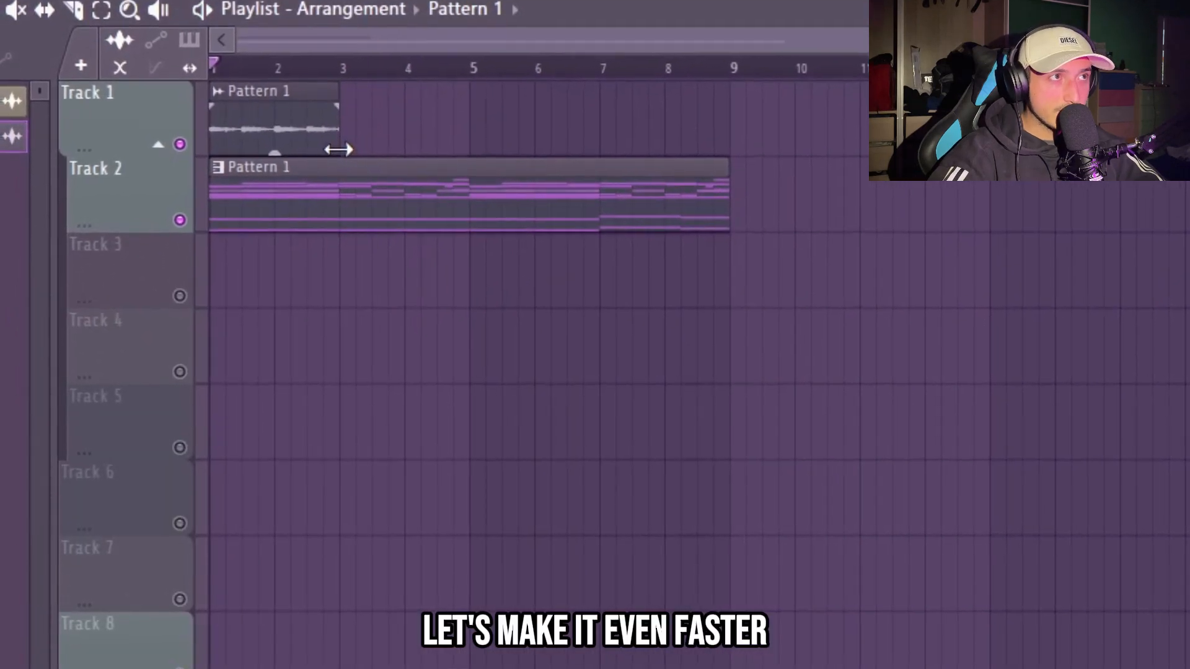
Step: Reset the reversed clip's time-stretching pitch and duplicate the clip until it fills eight bars
{"action": "double_click", "coordinate": [230, 134]}
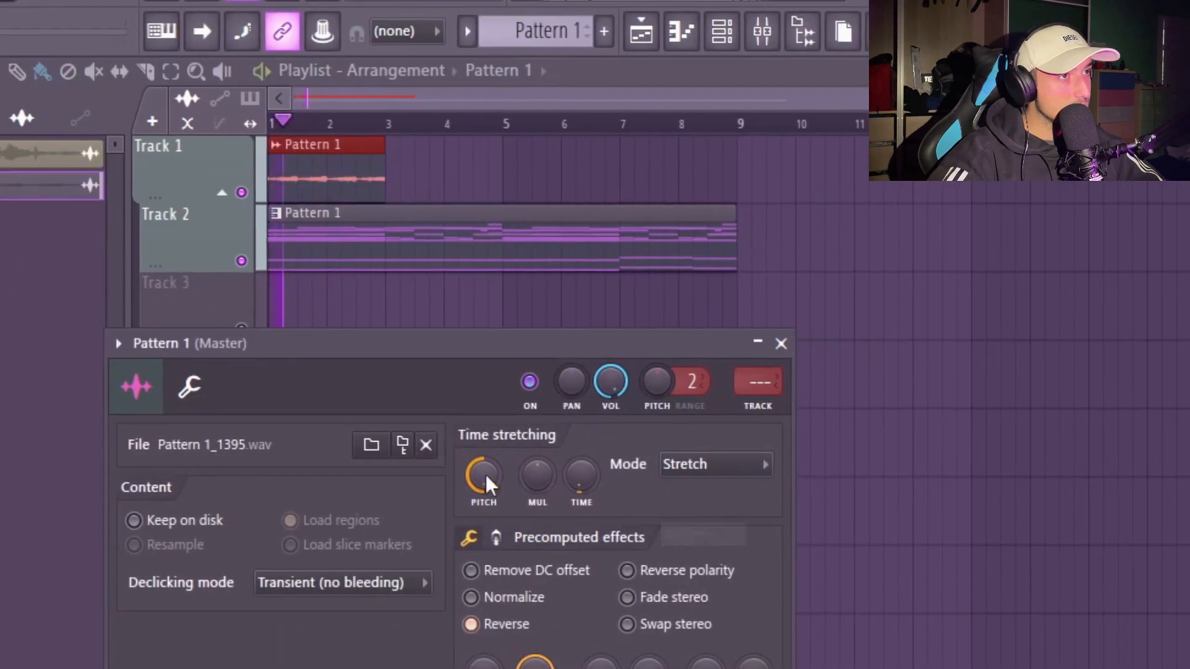
{"action": "right_click", "coordinate": [449, 456]}
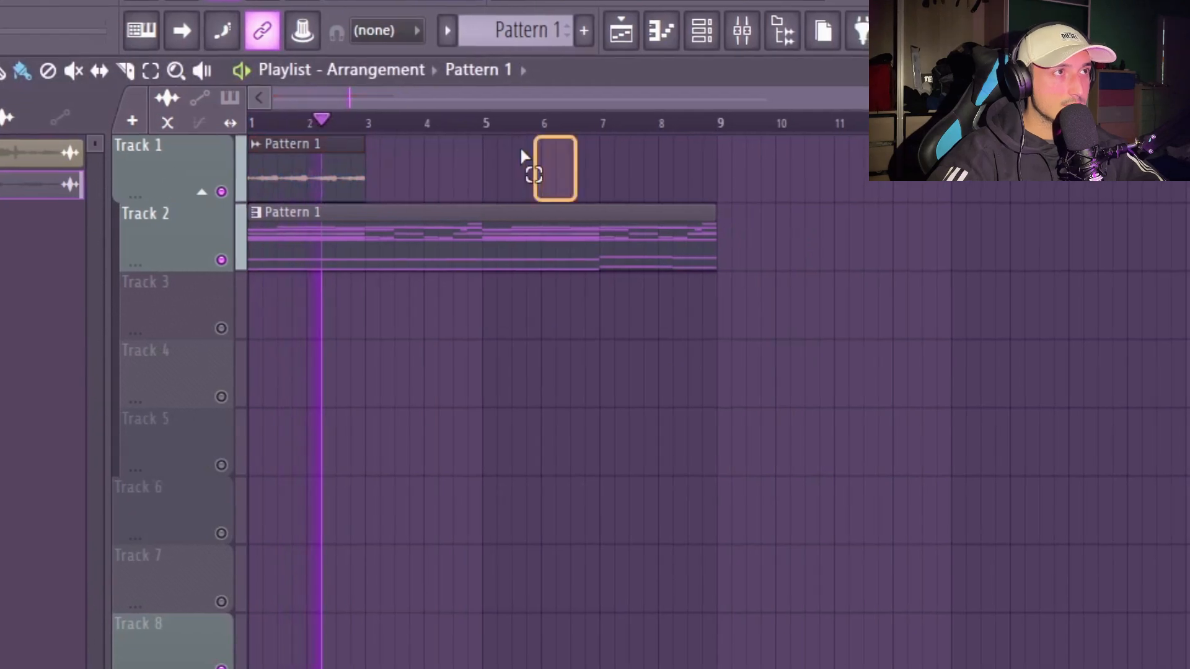
{"action": "key", "text": "ctrl+b"}
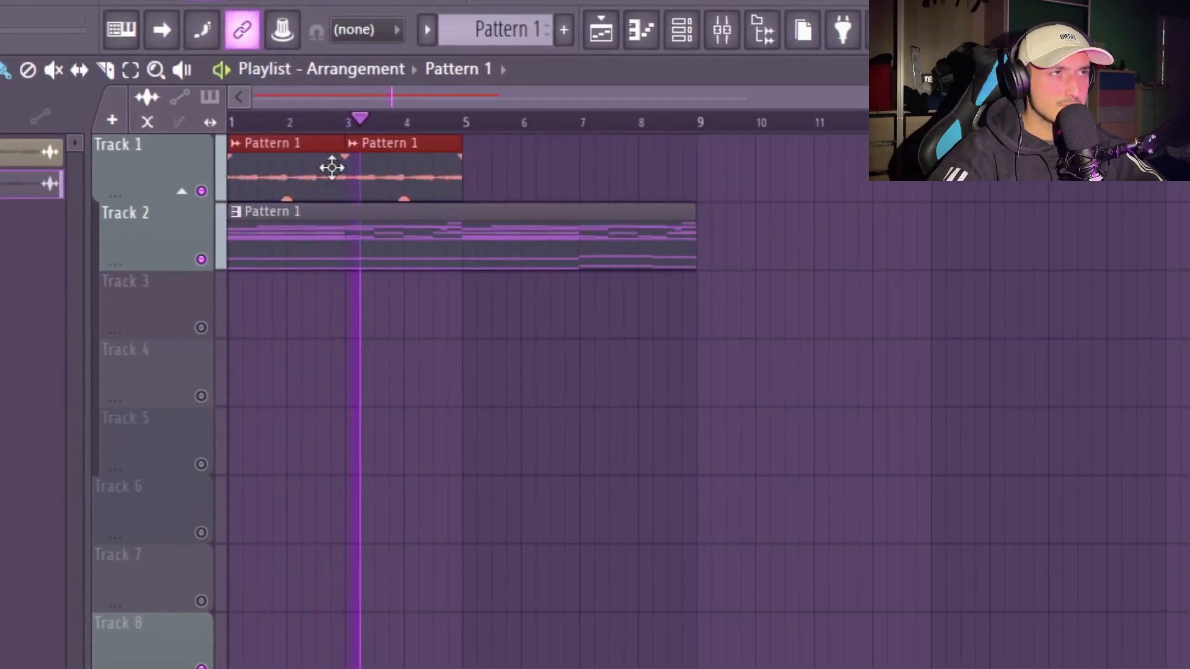
{"action": "key", "text": "ctrl+b"}
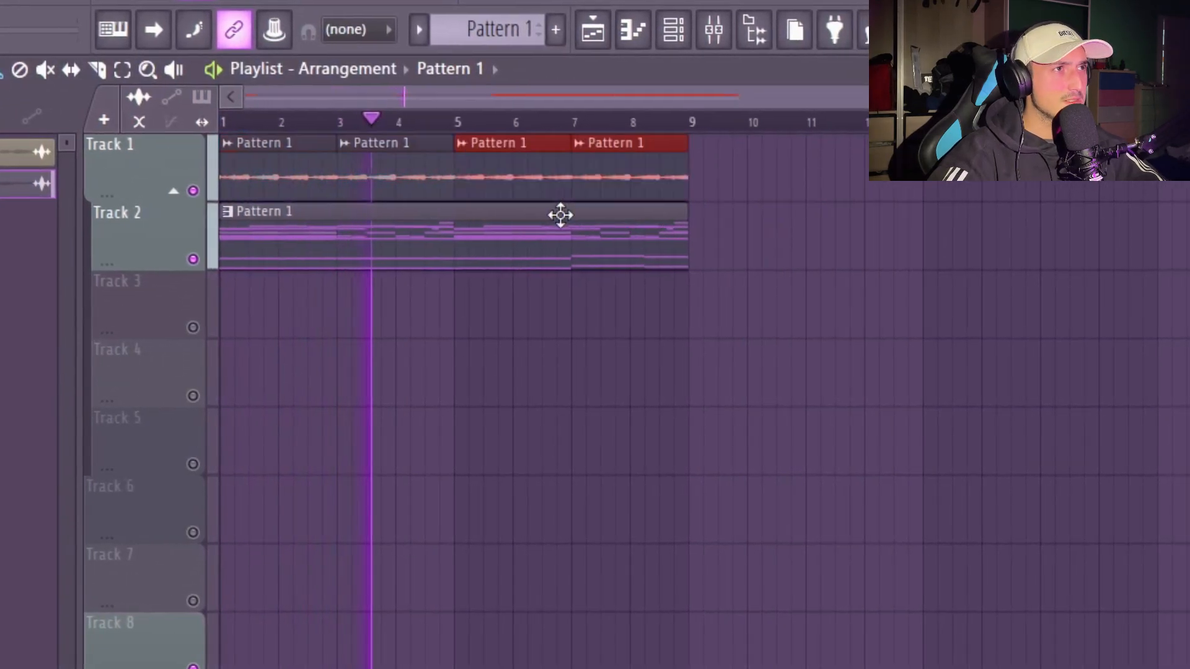
Step: Change the declicking mode of the reversed Pattern 1 audio clips and add short fades where they join
{"action": "double_click", "coordinate": [517, 186]}
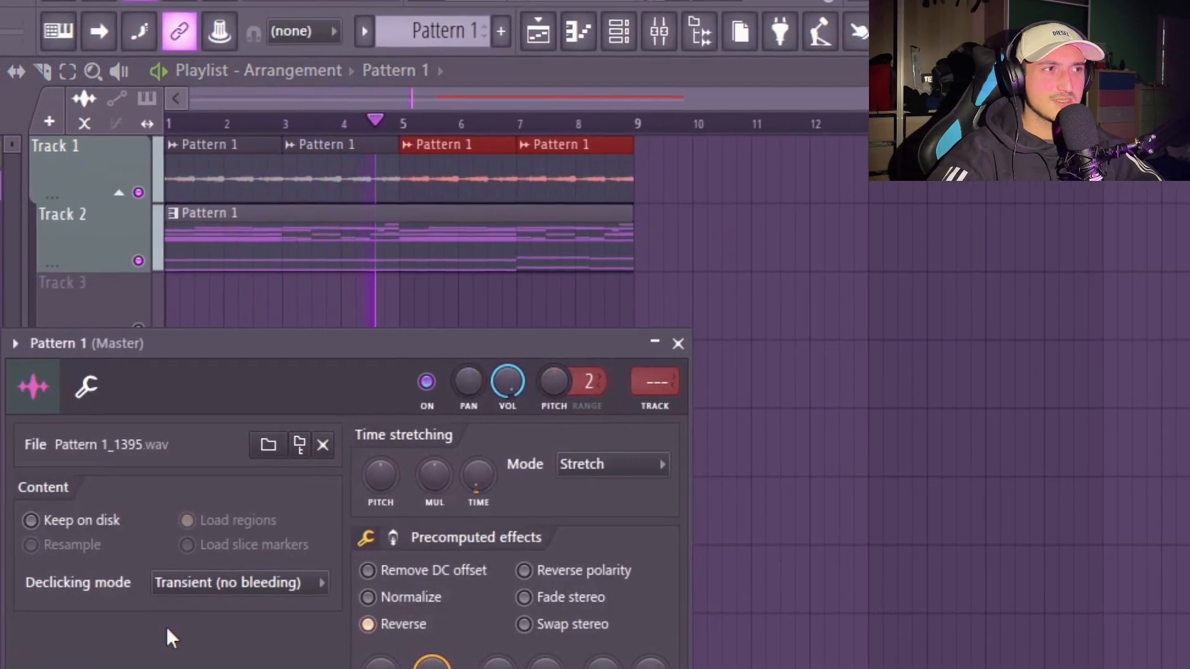
{"action": "left_click", "coordinate": [239, 583]}
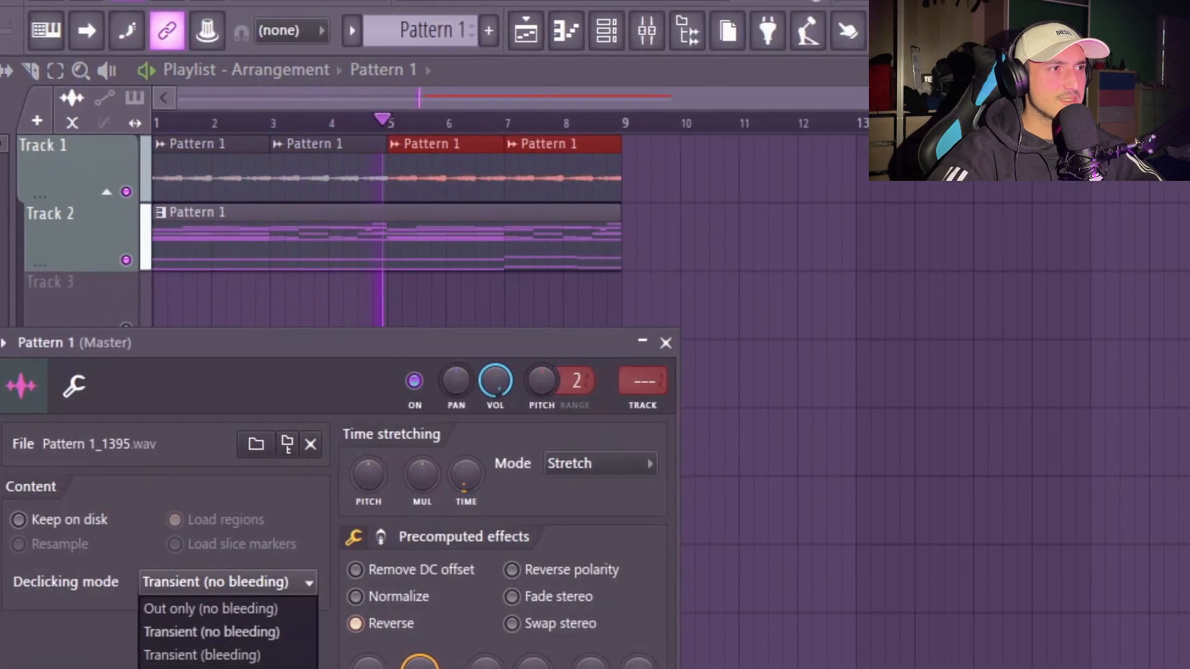
{"action": "left_click", "coordinate": [199, 619]}
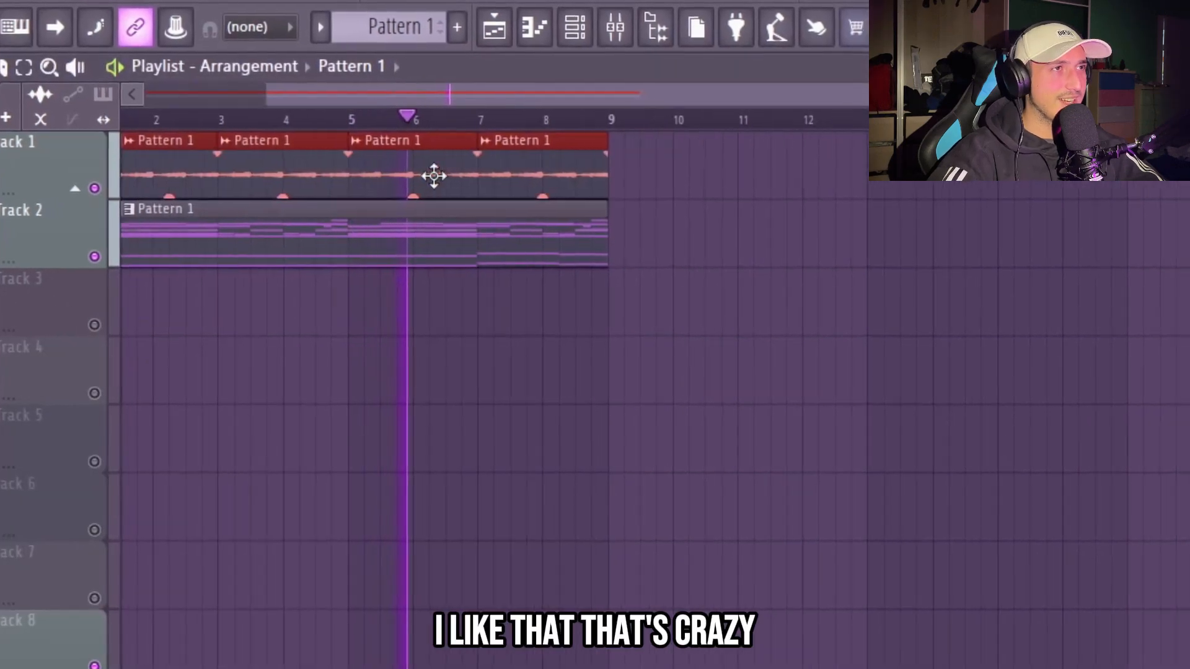
{"action": "scroll", "coordinate": [440, 170], "scroll_direction": "up", "scroll_amount": 3}
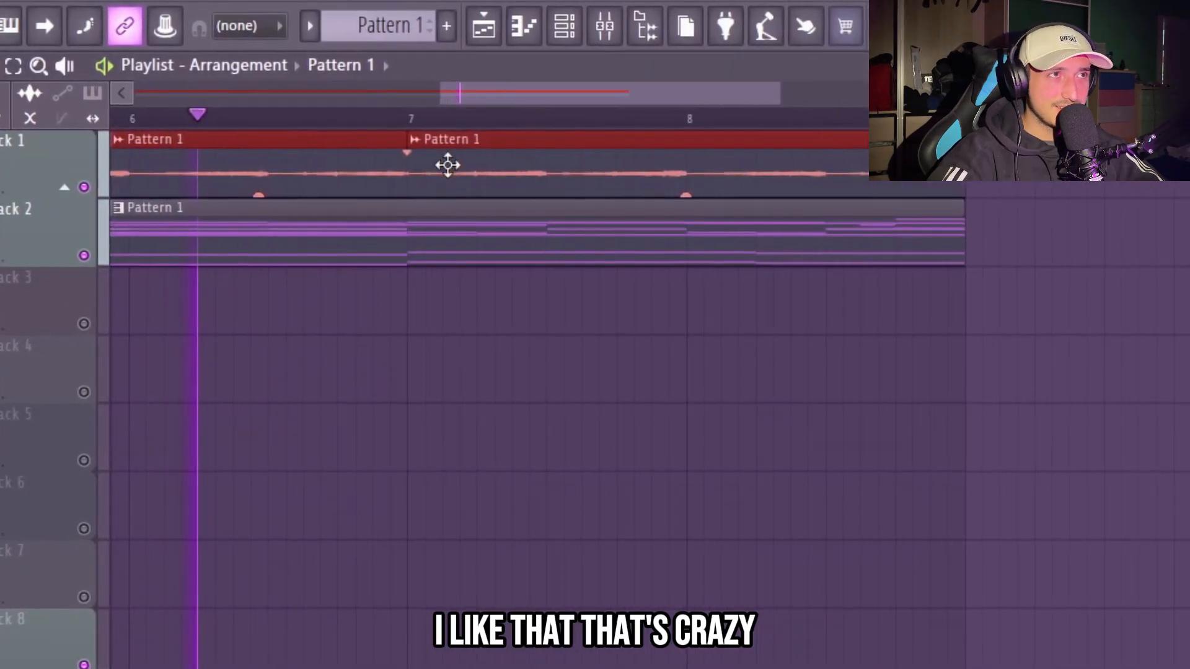
{"action": "scroll", "coordinate": [483, 171], "scroll_direction": "up", "scroll_amount": 3}
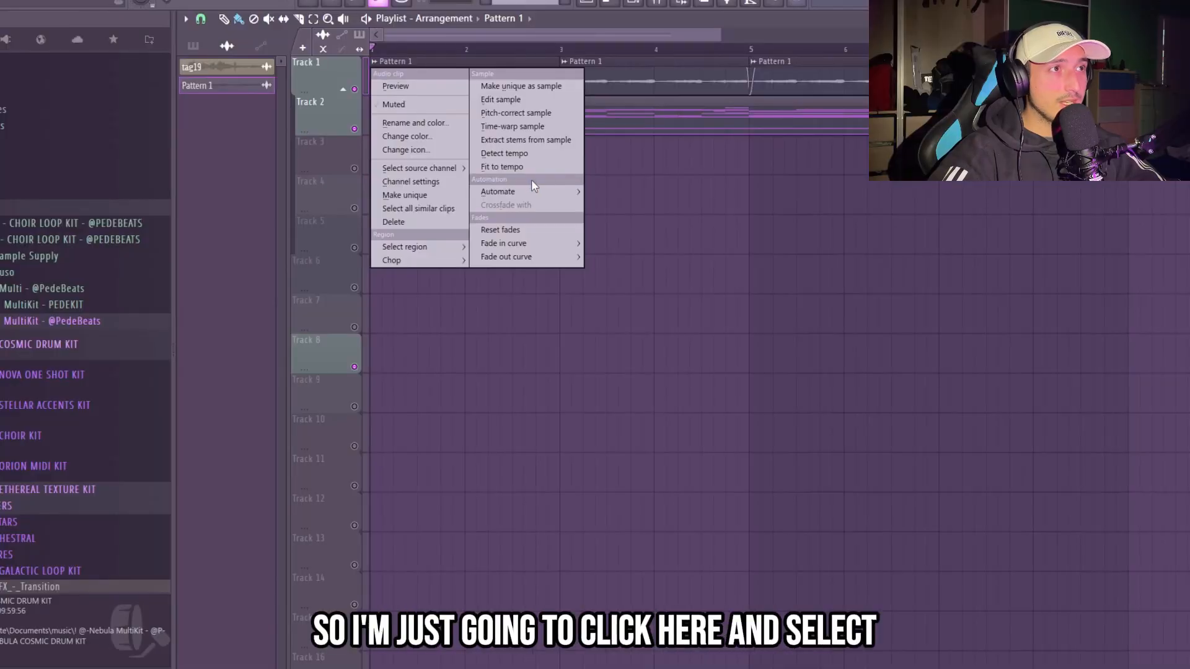
Step: Create a panning automation for the first reversed audio clip and shape it to swing repeatedly from side to side
{"action": "mouse_move", "coordinate": [524, 191]}
{"action": "left_click", "coordinate": [609, 192]}
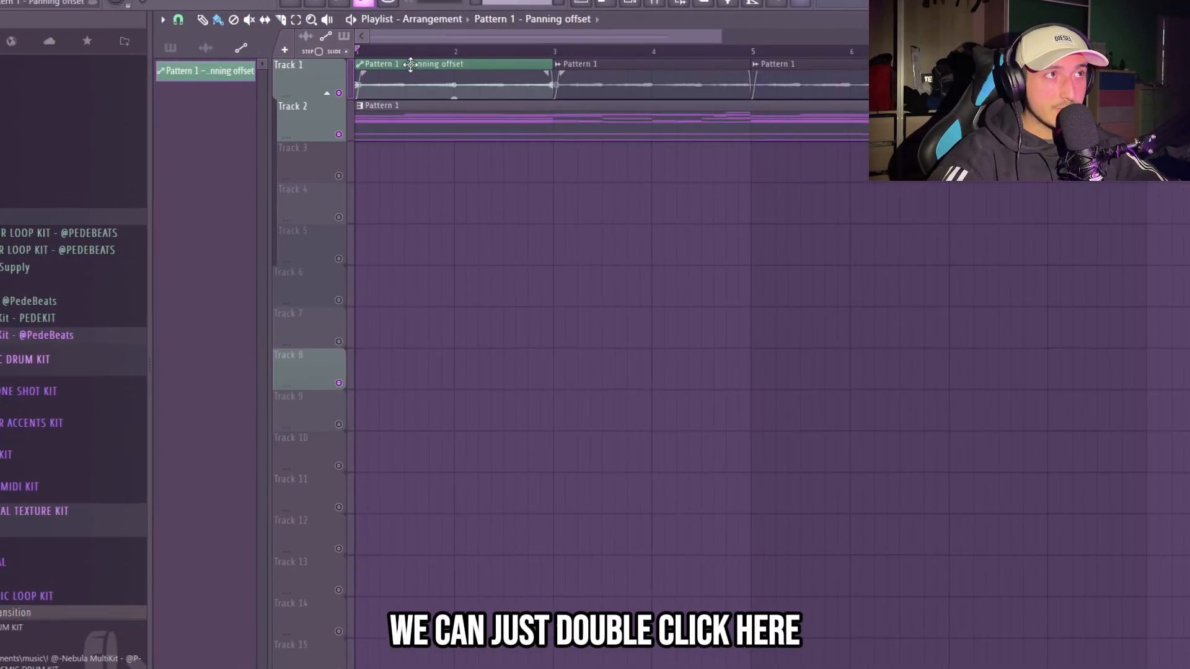
{"action": "double_click", "coordinate": [434, 75]}
{"action": "left_click", "coordinate": [245, 372]}
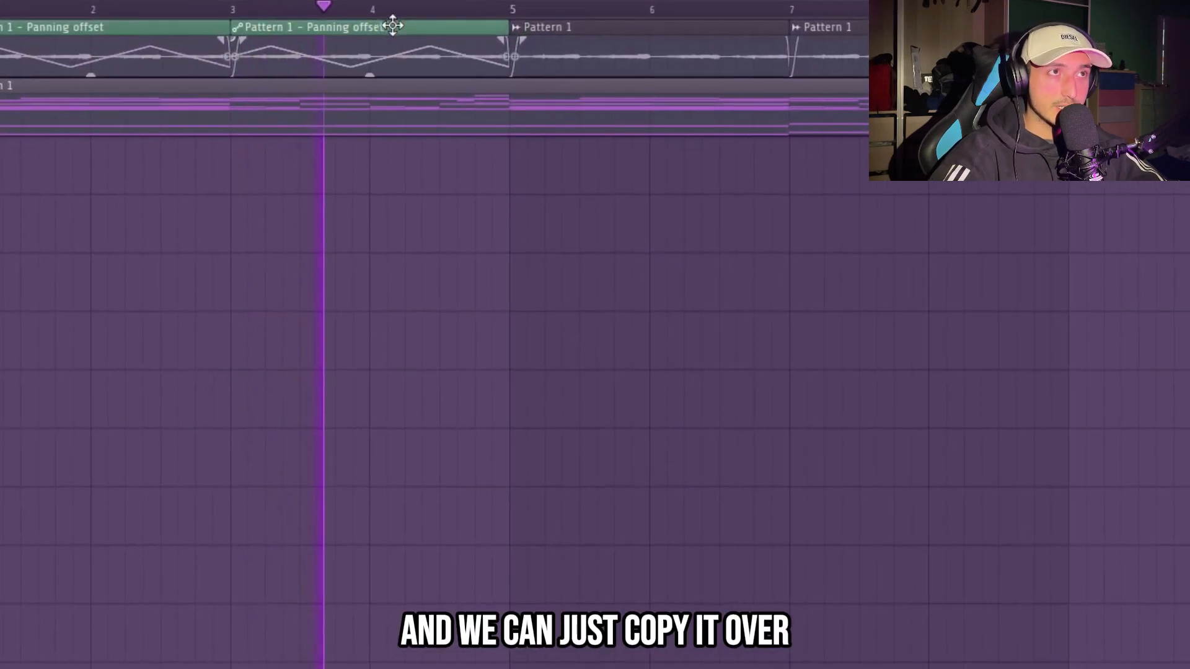
Step: Copy the panning automation clips over the remaining audio clips in bars 5 to 8
{"action": "left_click_drag", "start_coordinate": [393, 25], "coordinate": [952, 28]}
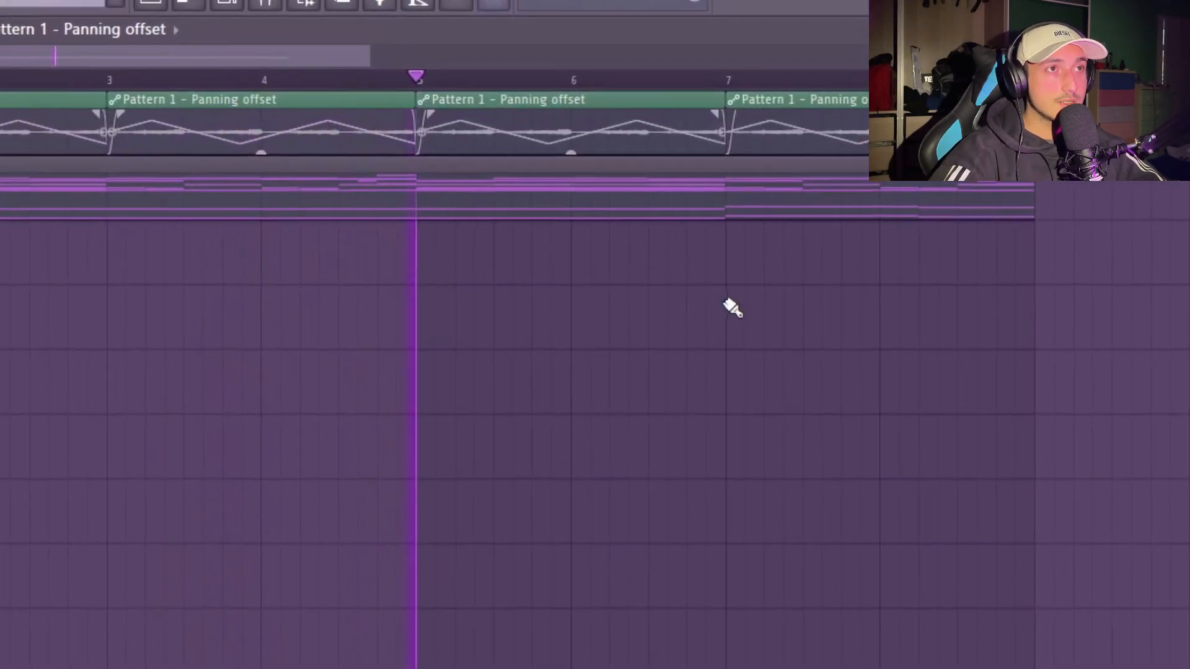
{"action": "left_click", "coordinate": [265, 5]}
{"action": "left_click", "coordinate": [266, 5]}
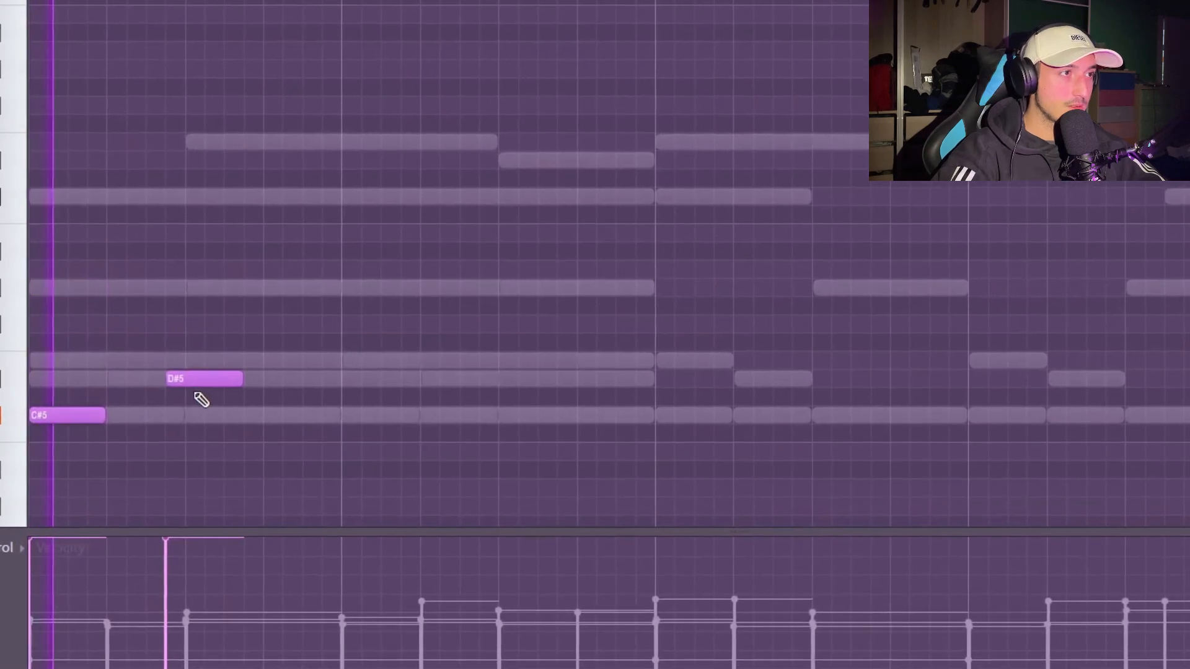
Step: Add E5 at bar 2 and a following G#5 to the new melody, and delete the extra E5 in bar 3
{"action": "left_click", "coordinate": [342, 364]}
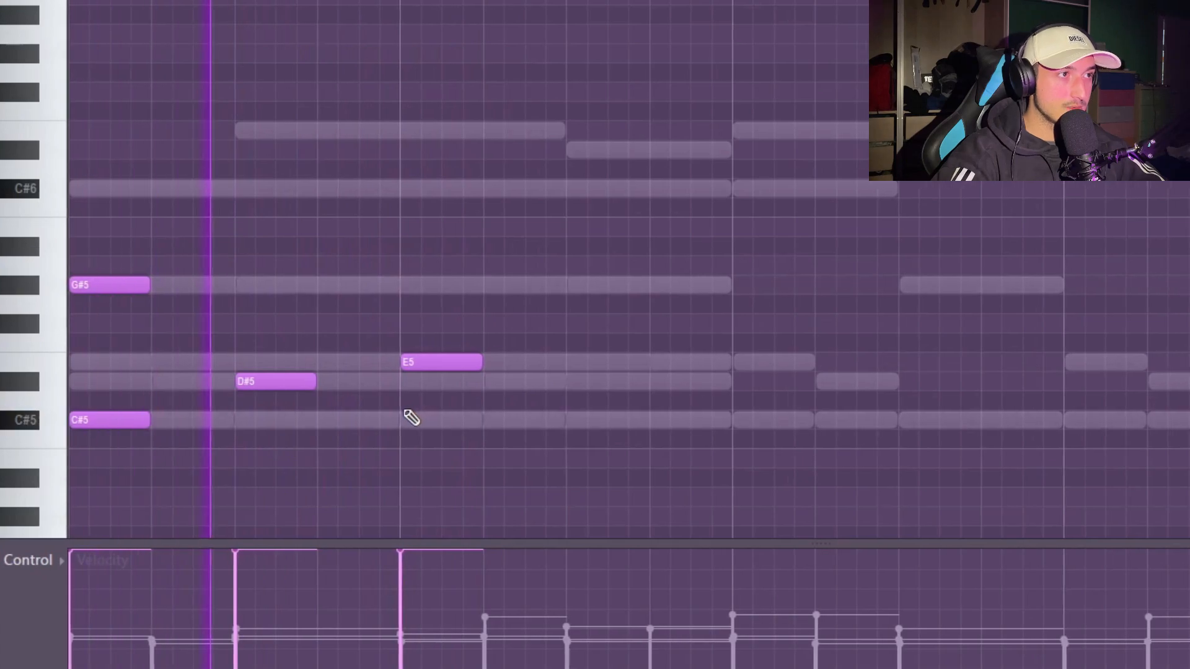
{"action": "left_click", "coordinate": [656, 285]}
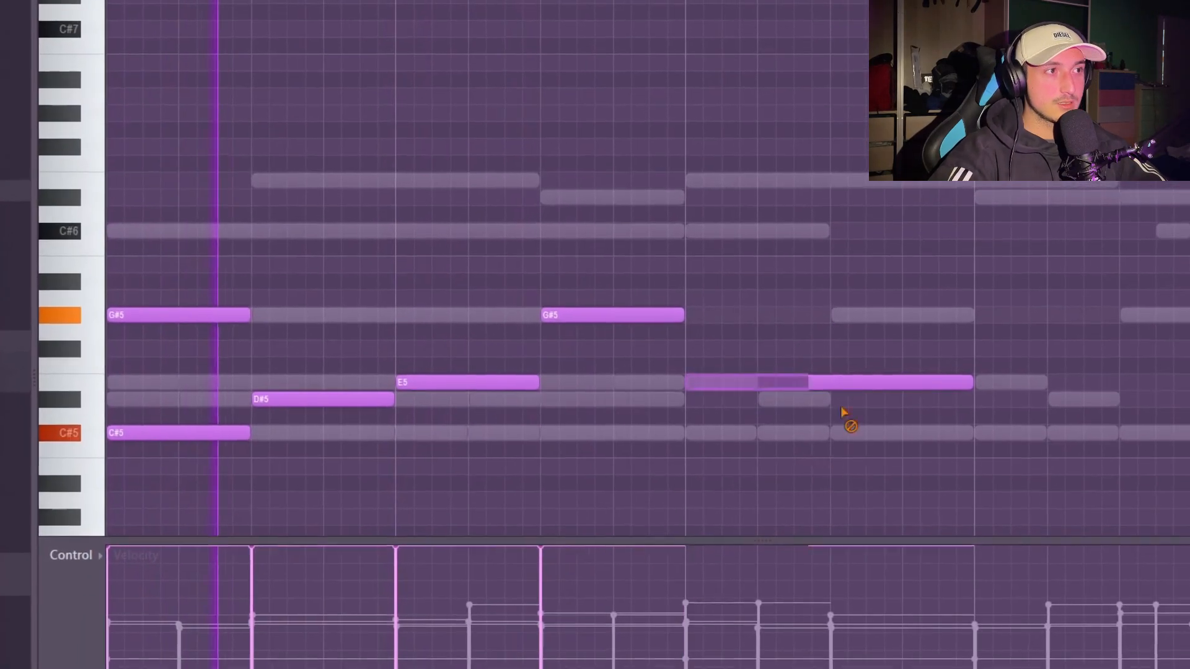
{"action": "right_click", "coordinate": [837, 381]}
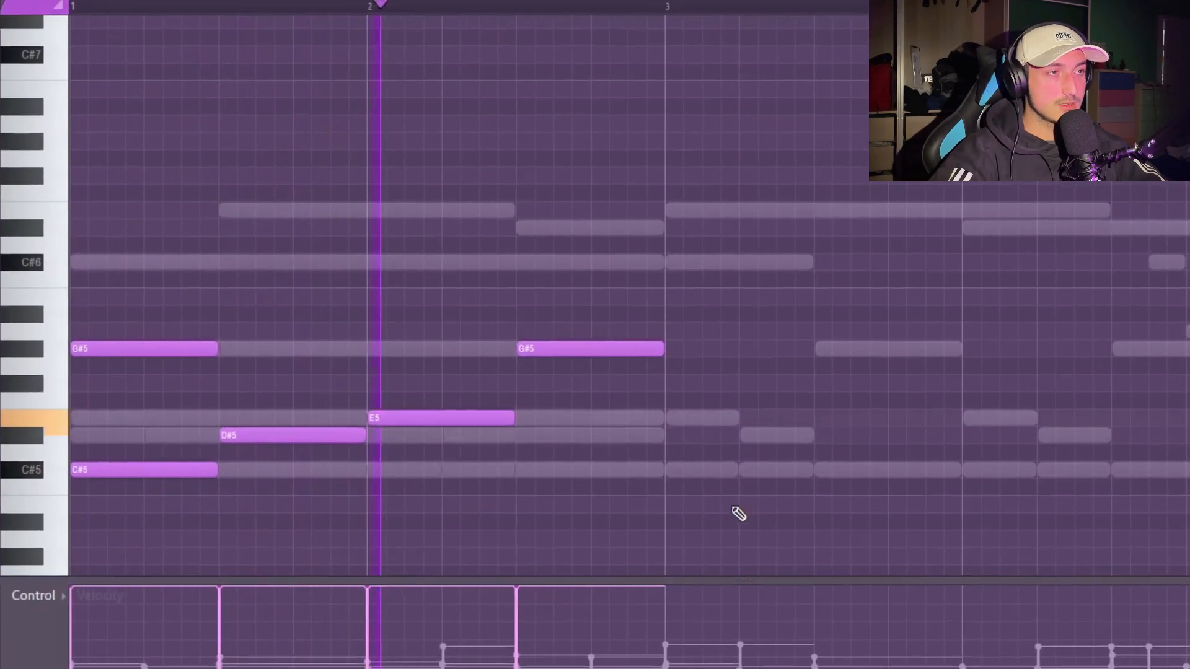
Step: Duplicate the two-bar phrase of C#5, G#5, D#5 and E5 notes until it fills eight bars, and play it
{"action": "scroll", "coordinate": [728, 523], "scroll_direction": "down", "scroll_amount": 4}
{"action": "key", "text": "ctrl+b"}
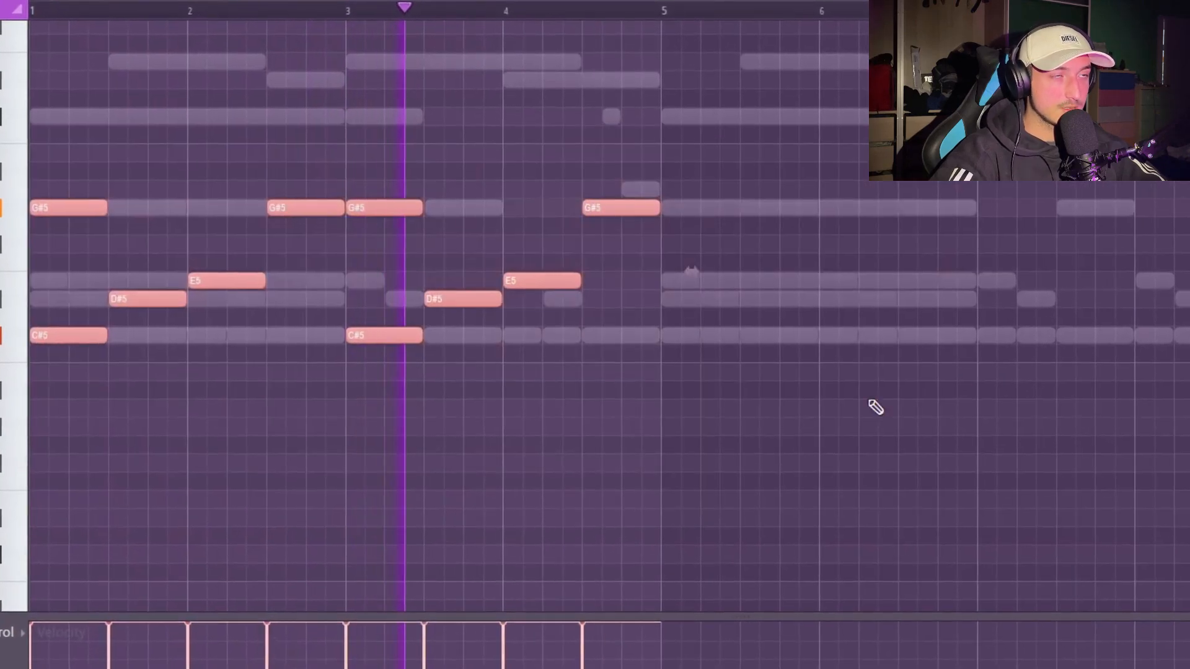
{"action": "left_click_drag", "start_coordinate": [992, 457], "coordinate": [178, 164]}
{"action": "key", "text": "ctrl+b"}
{"action": "scroll", "coordinate": [977, 409], "scroll_direction": "down", "scroll_amount": 2}
{"action": "left_click_drag", "start_coordinate": [1180, 443], "coordinate": [991, 365]}
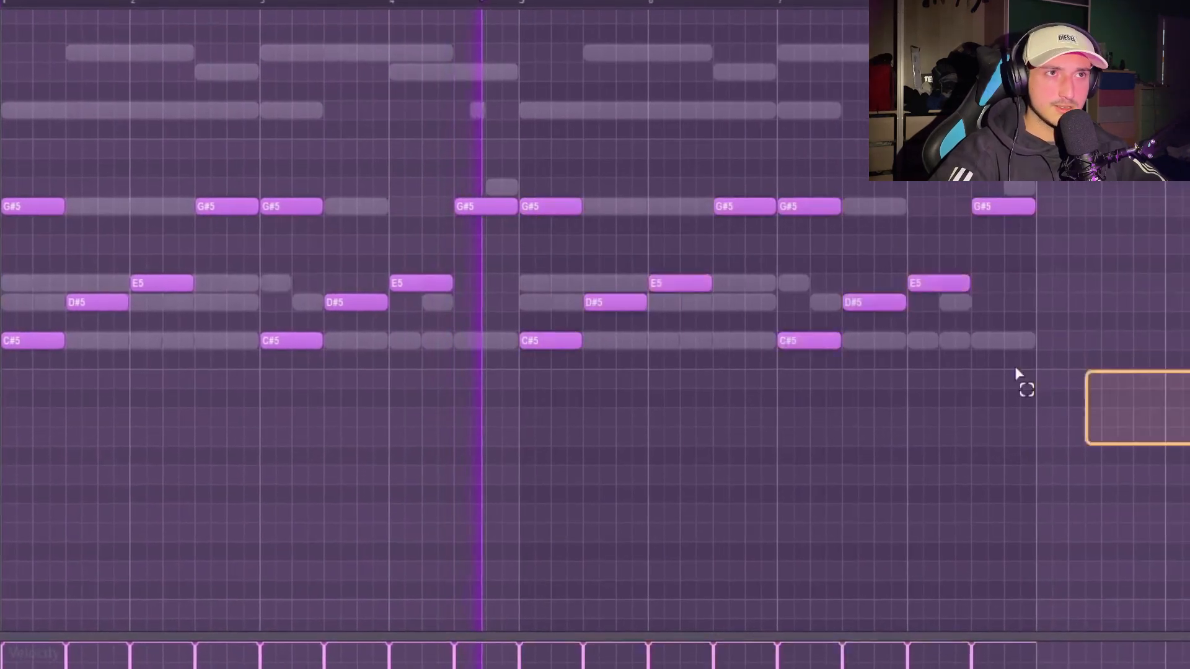
{"action": "key", "text": "space"}
Step: Set up Fruity Reeverb 2 on the MELODY 5 track and close its window
{"action": "scroll", "coordinate": [651, 311], "scroll_direction": "up", "scroll_amount": 3}
{"action": "scroll", "coordinate": [640, 31], "scroll_direction": "down", "scroll_amount": 3}
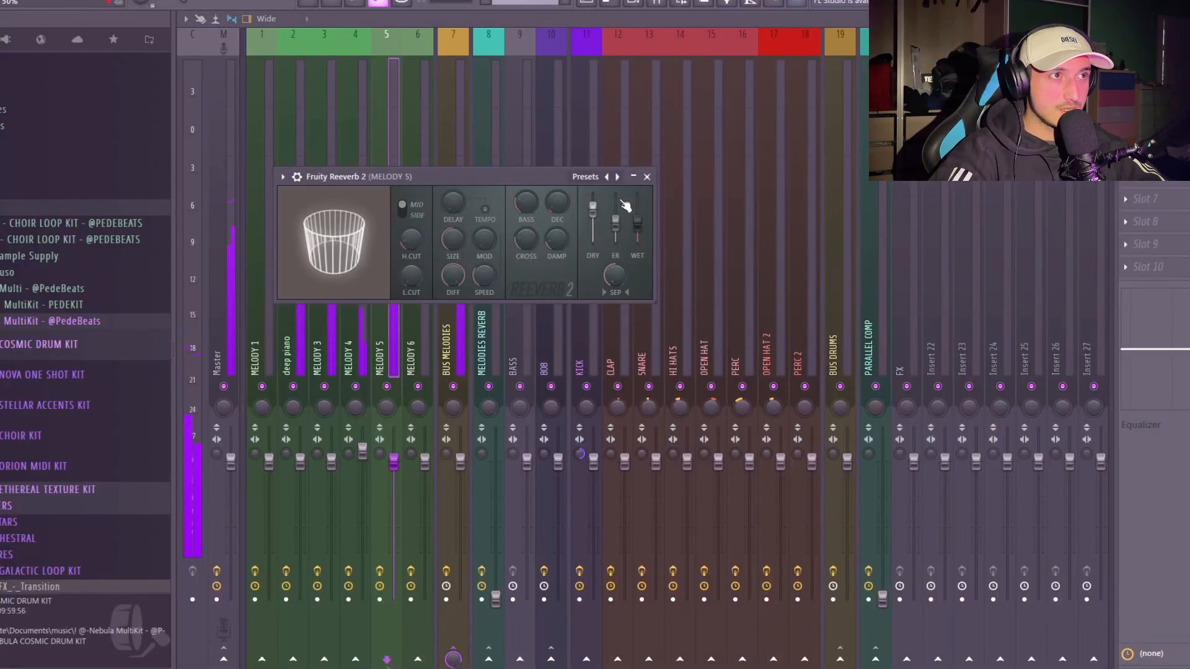
{"action": "left_click", "coordinate": [647, 178]}
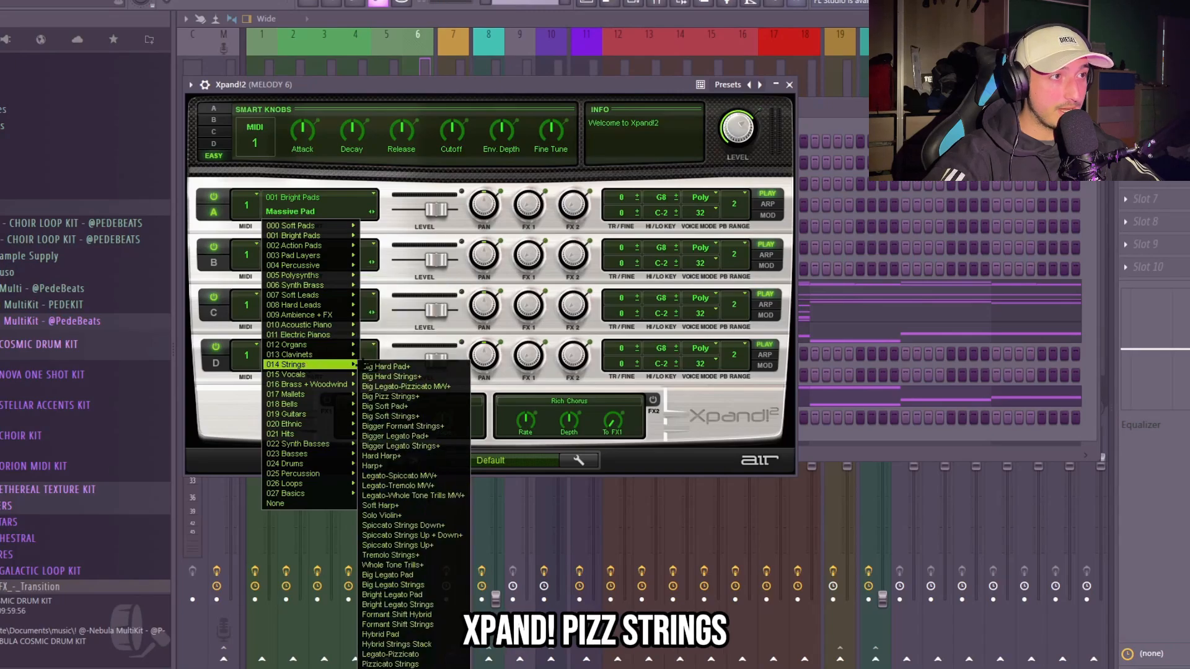
Step: Load the Big Pizz Strings+ preset in Xpand!2 for MELODY 6 and raise all of its notes two octaves
{"action": "left_click", "coordinate": [414, 397]}
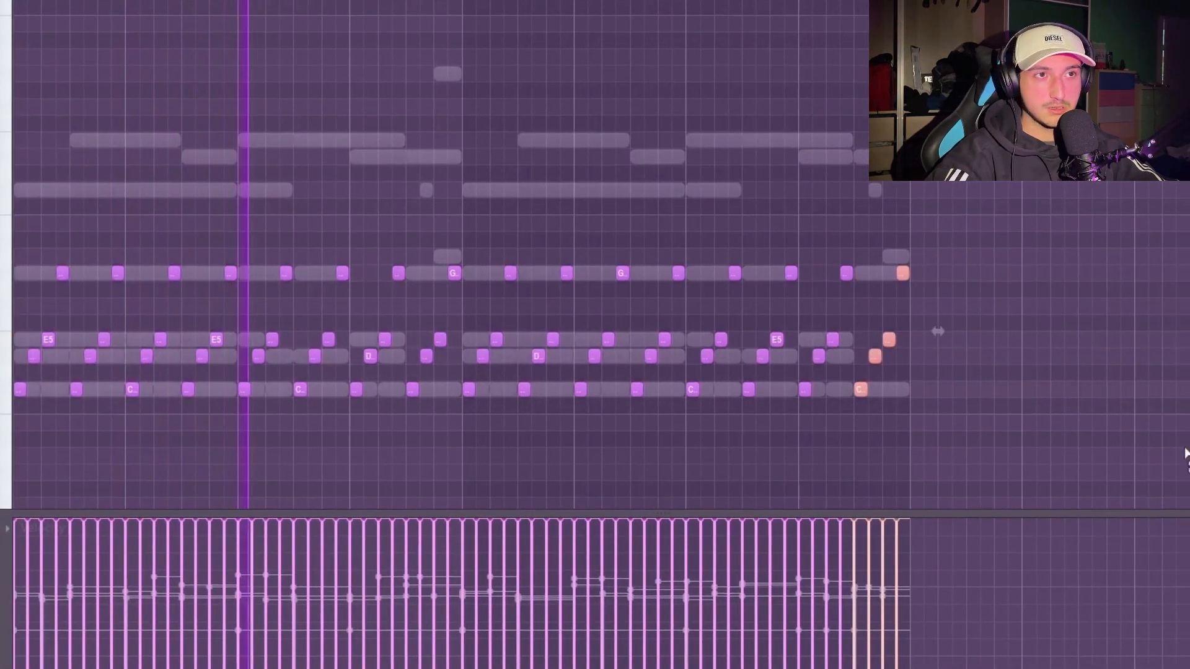
{"action": "key", "text": "ctrl+a"}
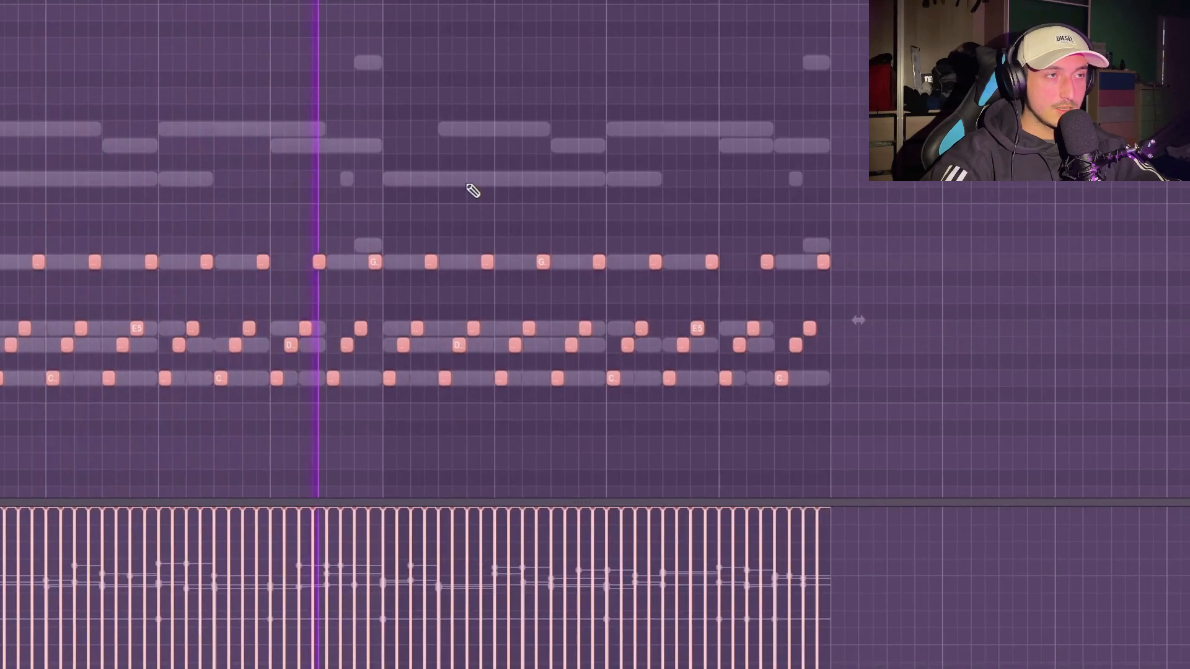
{"action": "key", "text": "ctrl+Up"}
{"action": "key", "text": "ctrl+Up"}
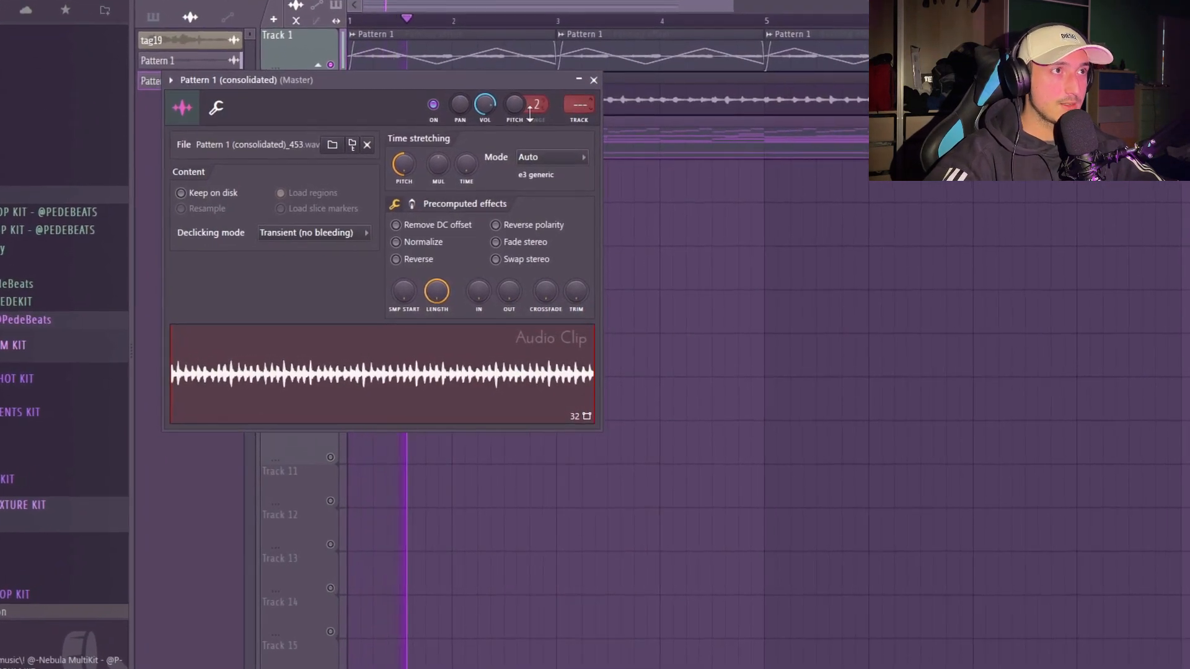
Step: Close the consolidated audio clip's settings and add Fruity Reeverb 2 to the MELODY 6 track, then close its window
{"action": "left_click", "coordinate": [594, 85]}
{"action": "left_click", "coordinate": [385, 186]}
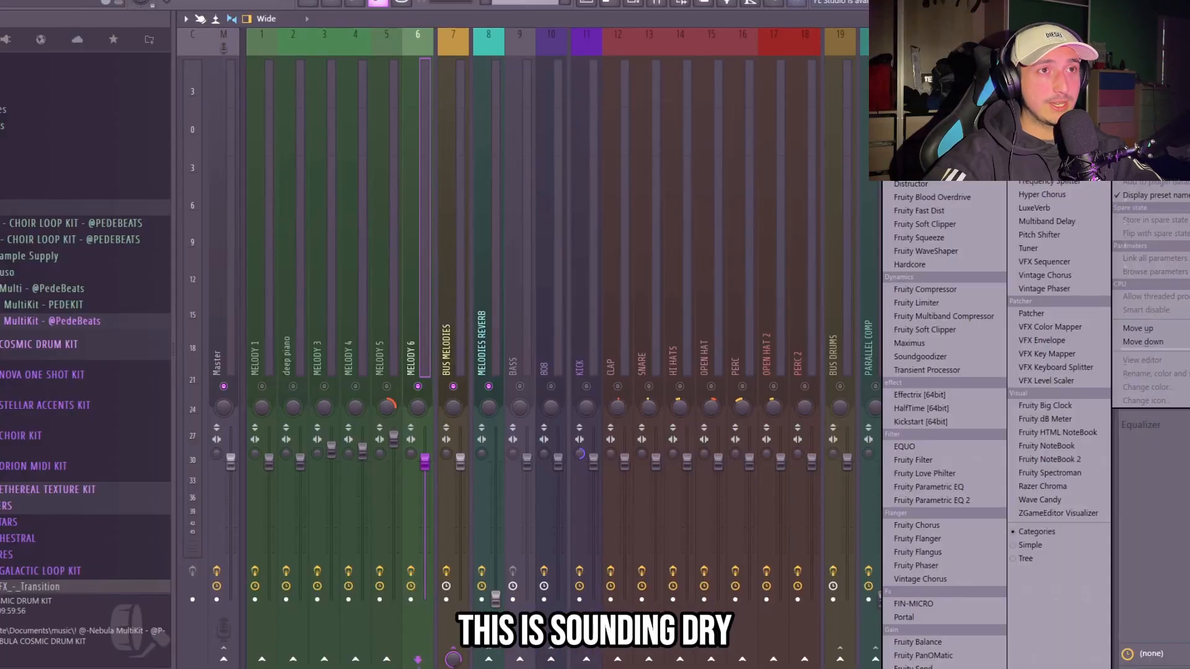
{"action": "left_click", "coordinate": [930, 142]}
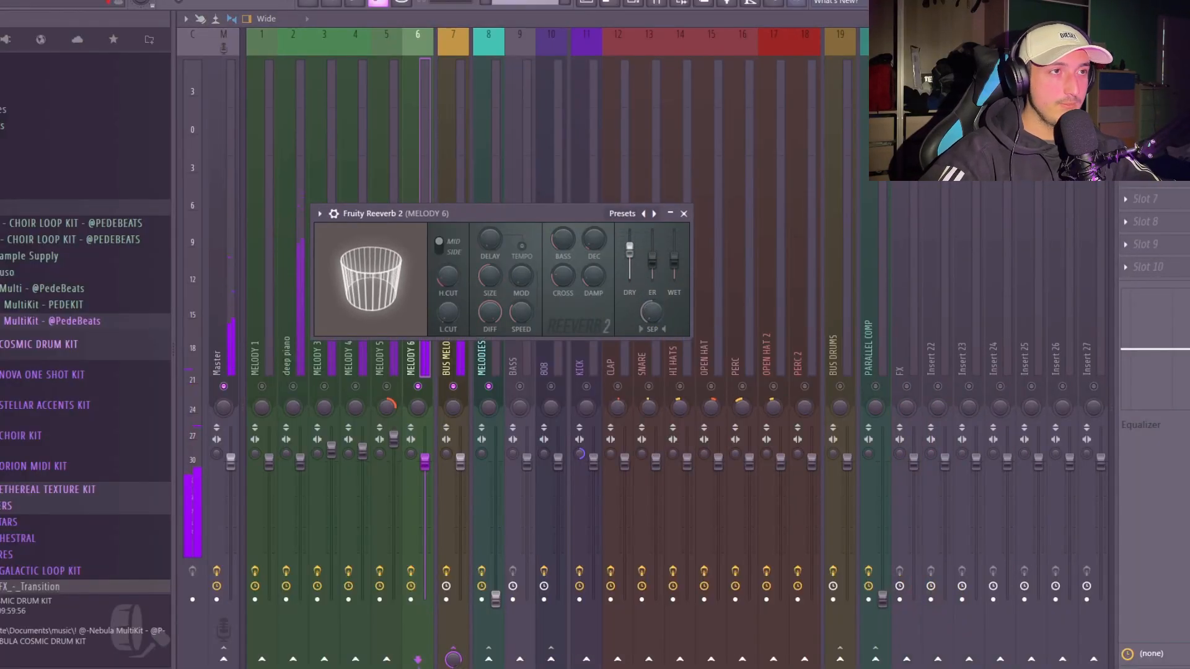
{"action": "left_click", "coordinate": [683, 213]}
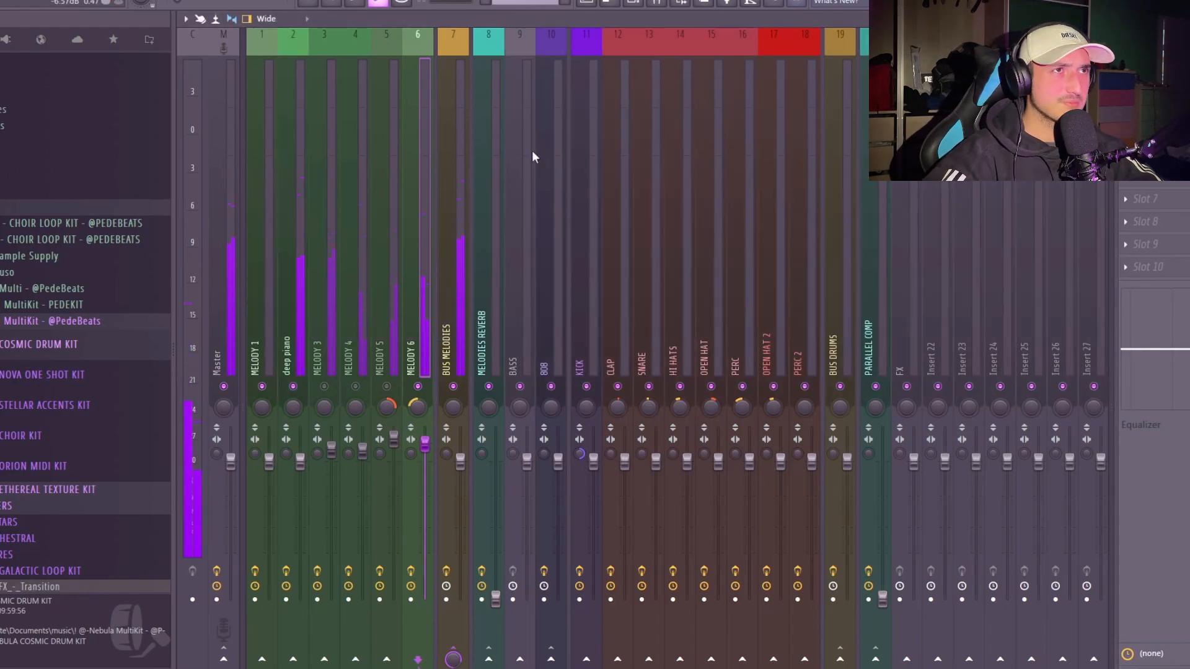
{"action": "left_click", "coordinate": [586, 5]}
{"action": "left_click", "coordinate": [633, 4]}
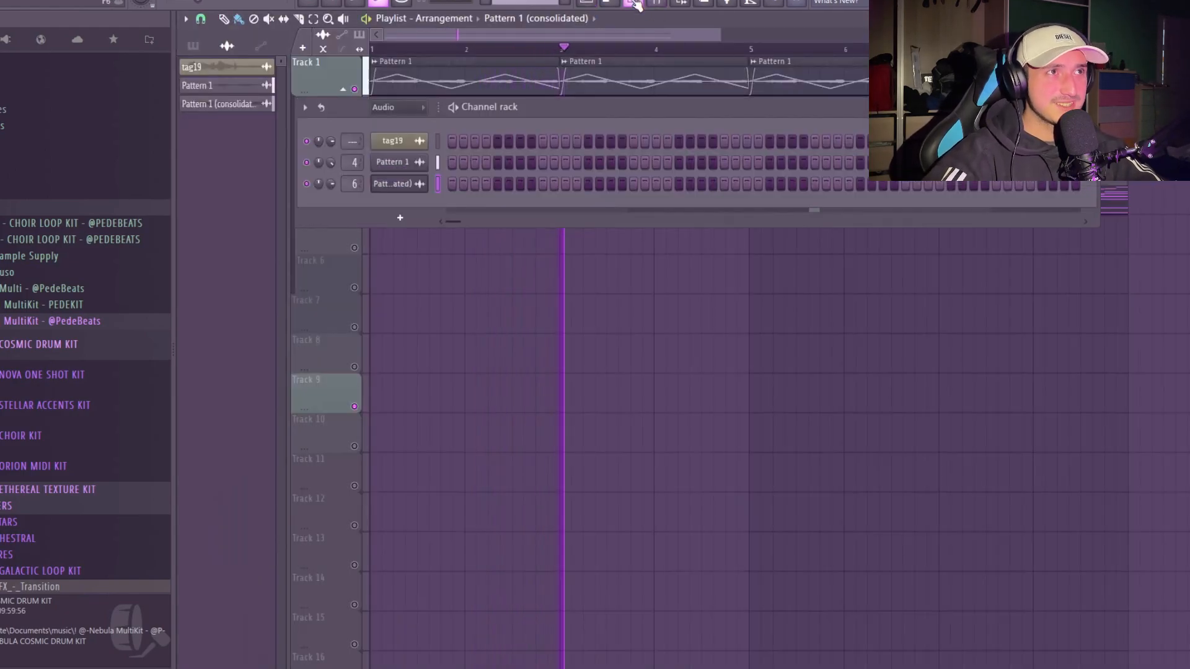
{"action": "left_click", "coordinate": [657, 3]}
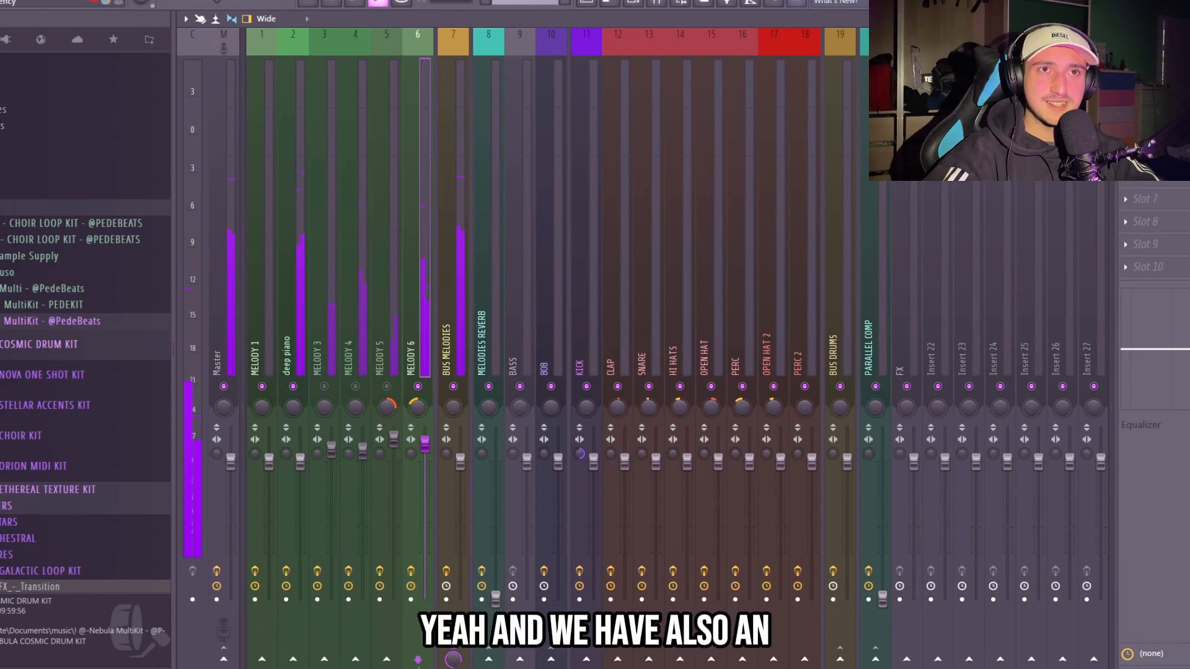
Step: Cut the low and high frequencies of MELODY 6 with Fruity parametric EQ 2
{"action": "left_click", "coordinate": [1147, 62]}
{"action": "left_click_drag", "start_coordinate": [533, 308], "coordinate": [505, 310]}
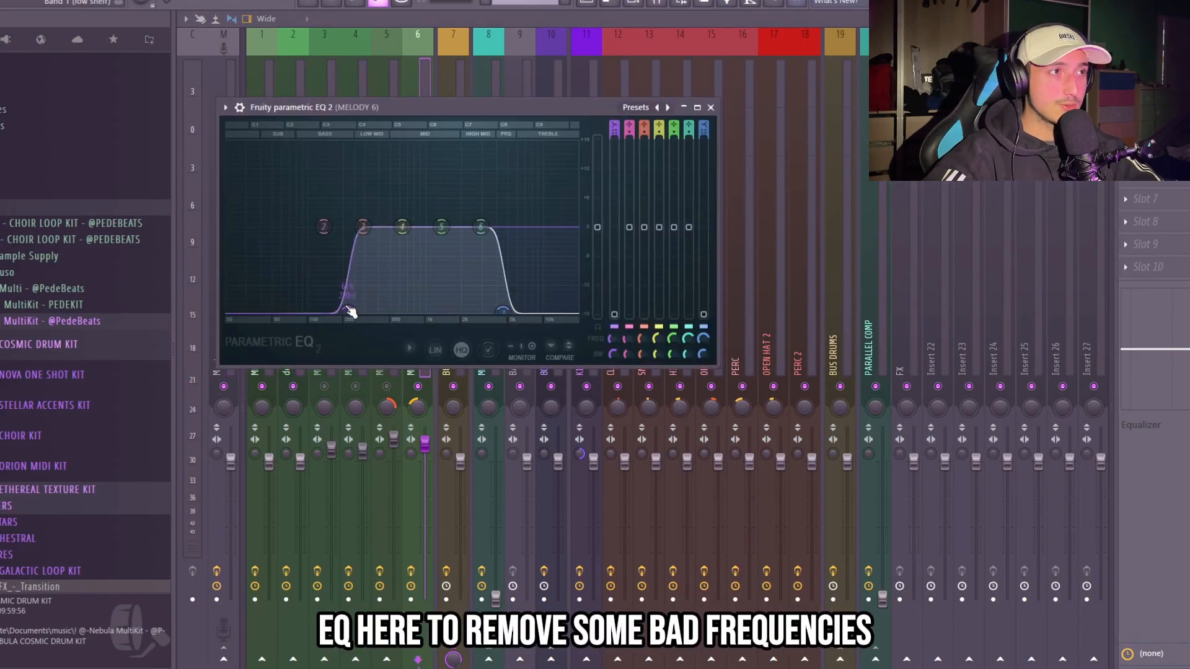
{"action": "left_click_drag", "start_coordinate": [348, 309], "coordinate": [359, 310]}
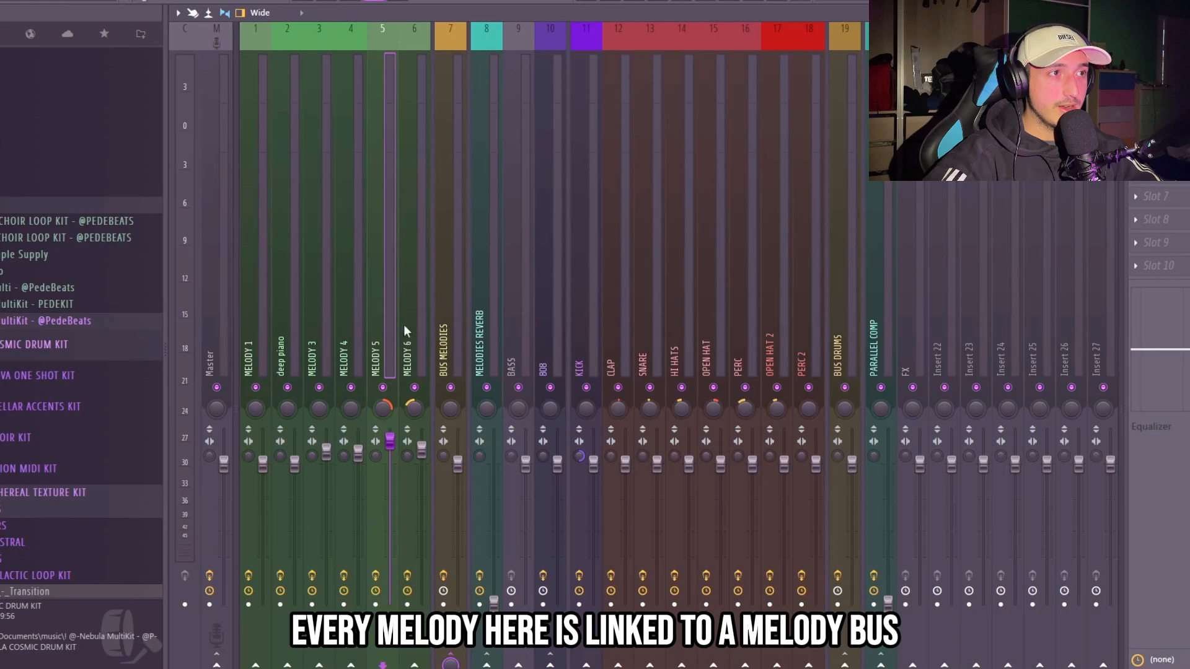
Step: Examine the effects loaded on the BUS MELODIES track
{"action": "left_click", "coordinate": [447, 329]}
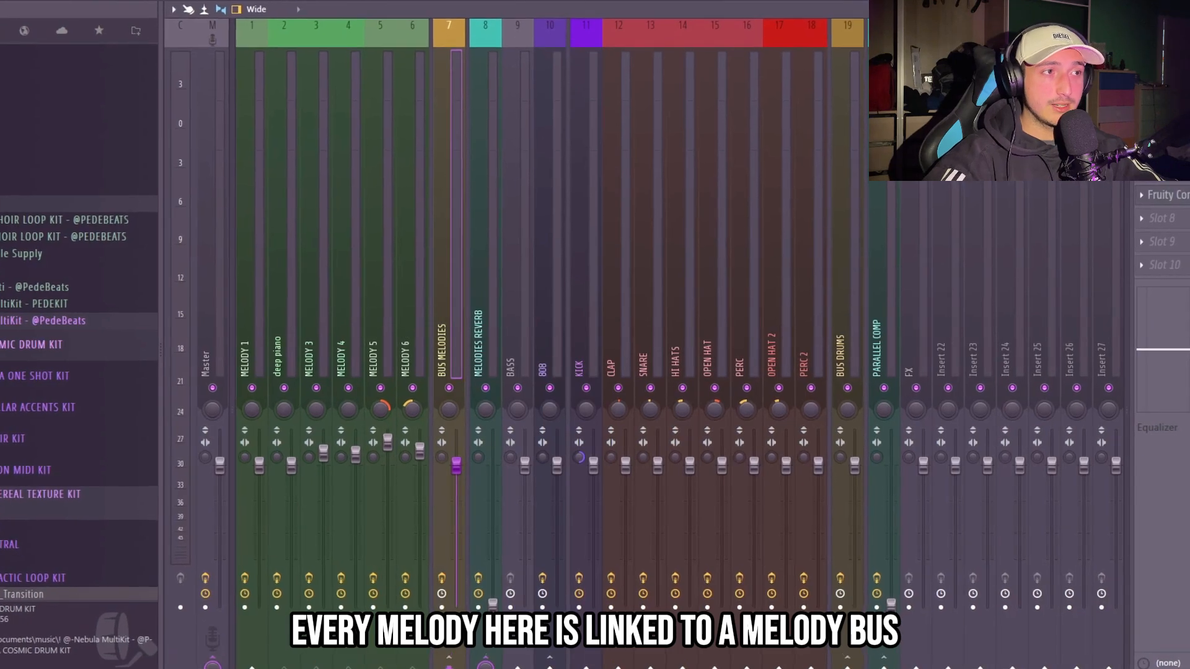
{"action": "left_click", "coordinate": [1158, 196]}
{"action": "left_click", "coordinate": [321, 70]}
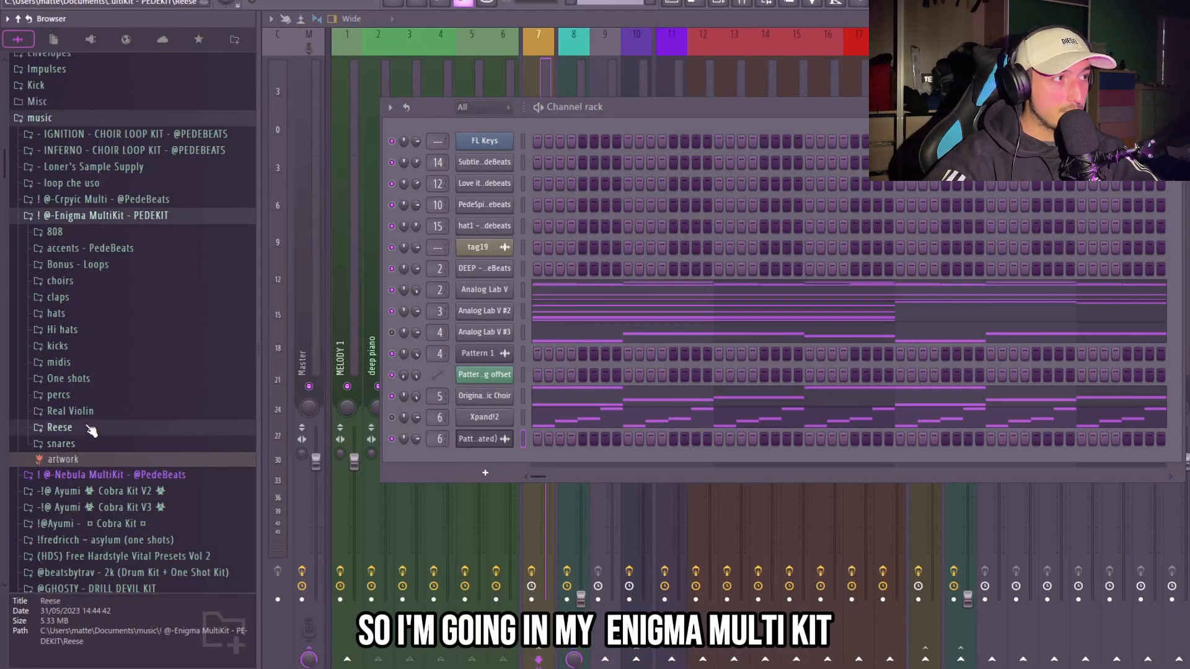
Step: Add the Wow sample from the Enigma MultiKit's Reese folder to the channel rack
{"action": "left_click", "coordinate": [92, 430]}
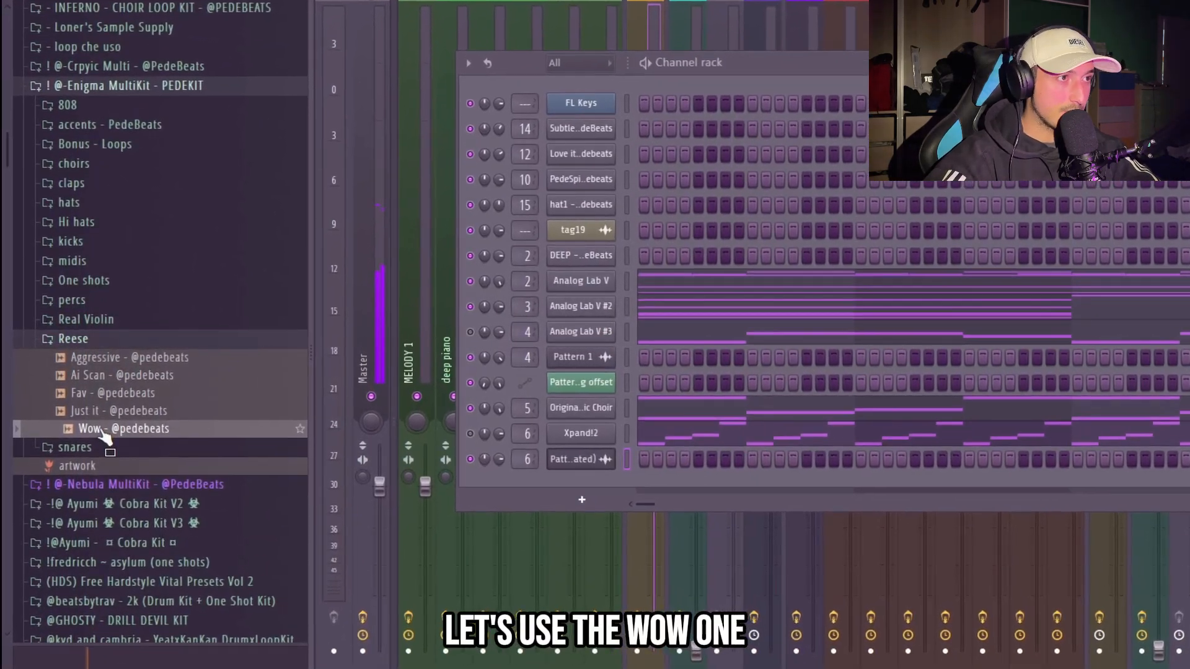
{"action": "left_click_drag", "start_coordinate": [105, 437], "coordinate": [608, 489]}
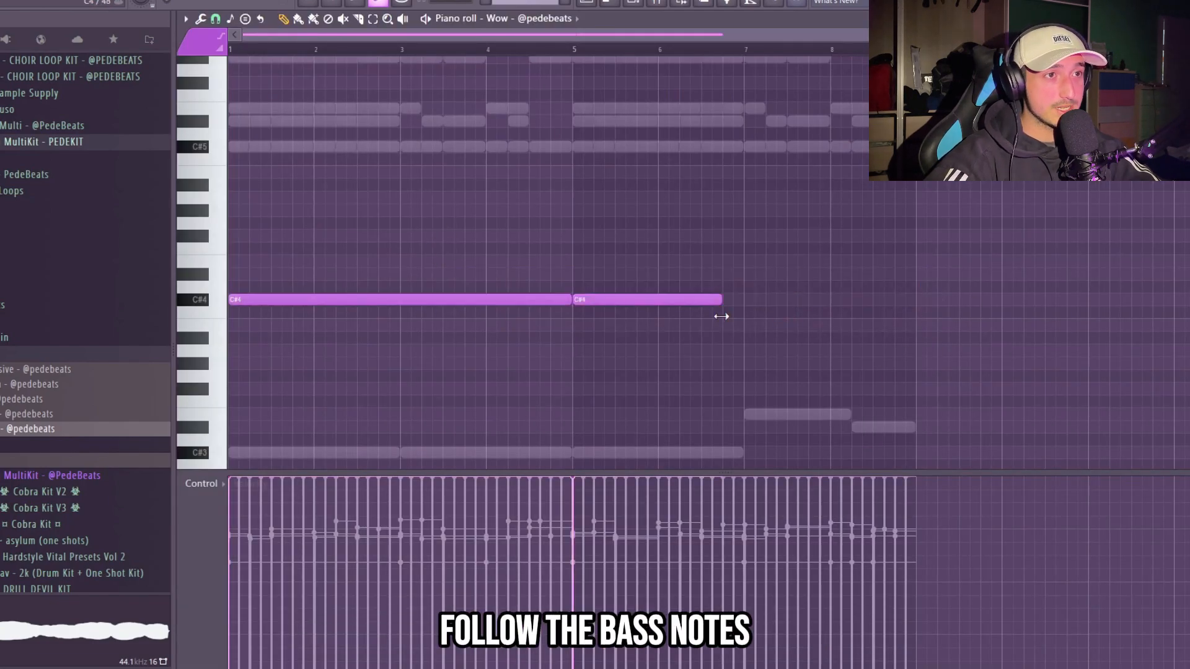
Step: Complete the Reese line with C#4 held to bar 7, then E4 and D#4, and make the notes legato up to bar 9
{"action": "left_click_drag", "start_coordinate": [722, 316], "coordinate": [743, 315]}
{"action": "key", "text": "space"}
{"action": "left_click", "coordinate": [756, 261]}
{"action": "left_click_drag", "start_coordinate": [860, 259], "coordinate": [838, 299]}
{"action": "left_click", "coordinate": [881, 301]}
{"action": "key", "text": "ctrl+a"}
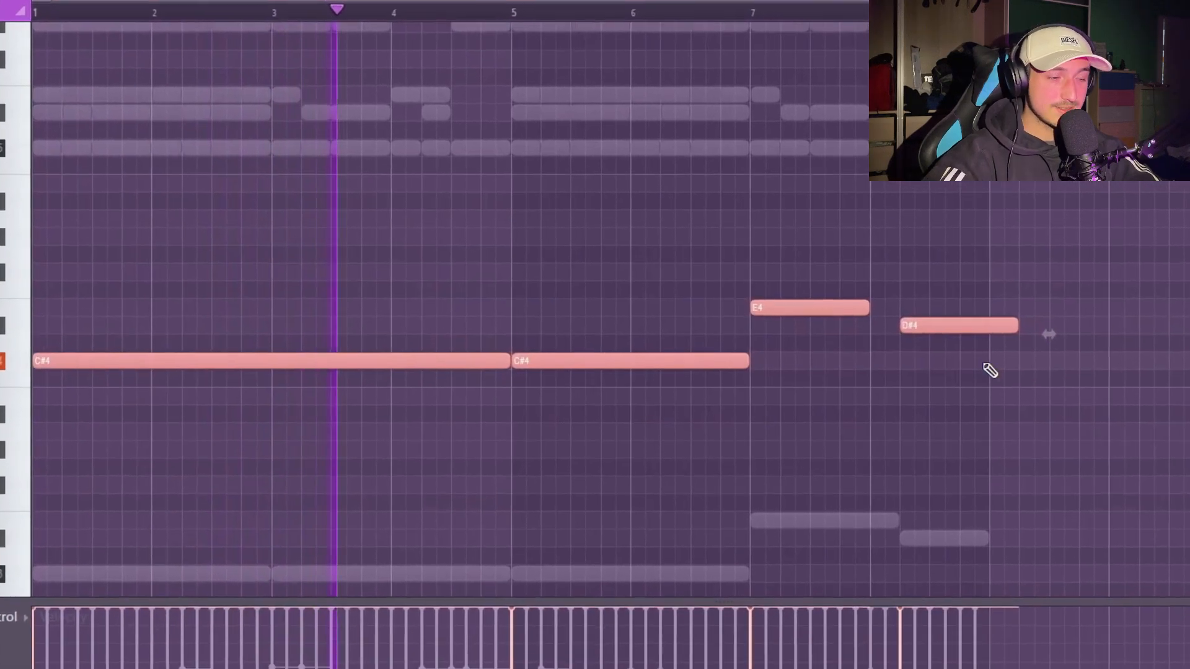
{"action": "key", "text": "shift+d"}
{"action": "key", "text": "ctrl+l"}
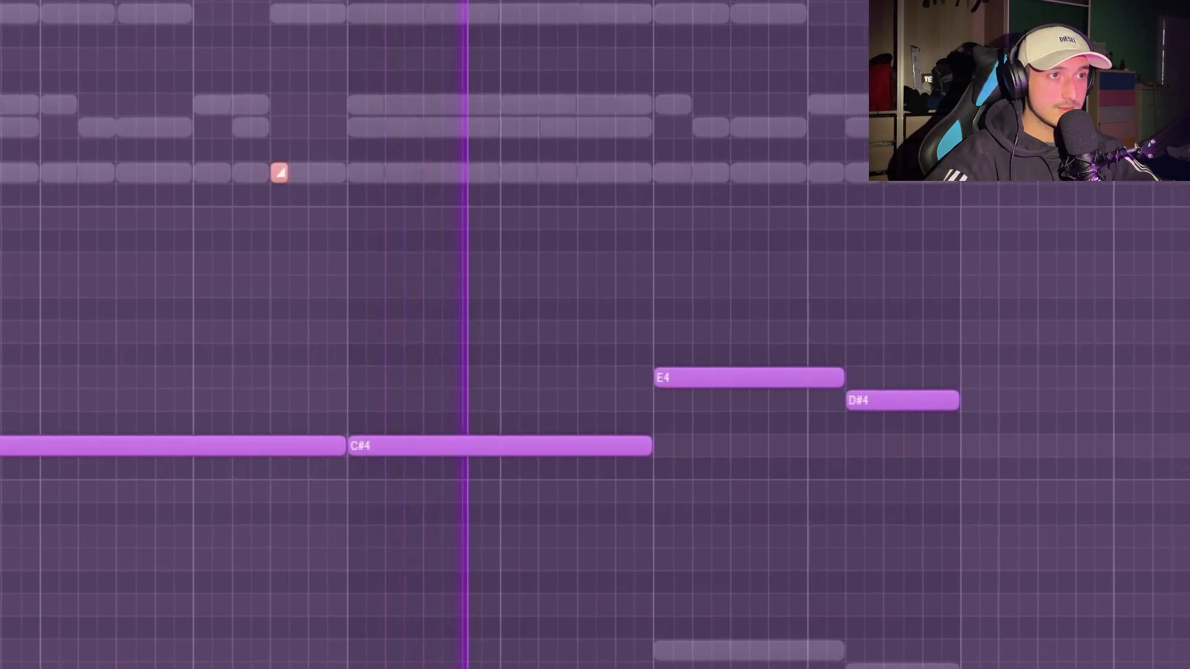
Step: Replace the misplaced C5 with a D5 note starting at 8:09:00 in the Reese line and make it a slide note
{"action": "scroll", "coordinate": [1056, 349], "scroll_direction": "up", "scroll_amount": 5}
{"action": "scroll", "coordinate": [688, 328], "scroll_direction": "up", "scroll_amount": 2}
{"action": "left_click", "coordinate": [633, 232]}
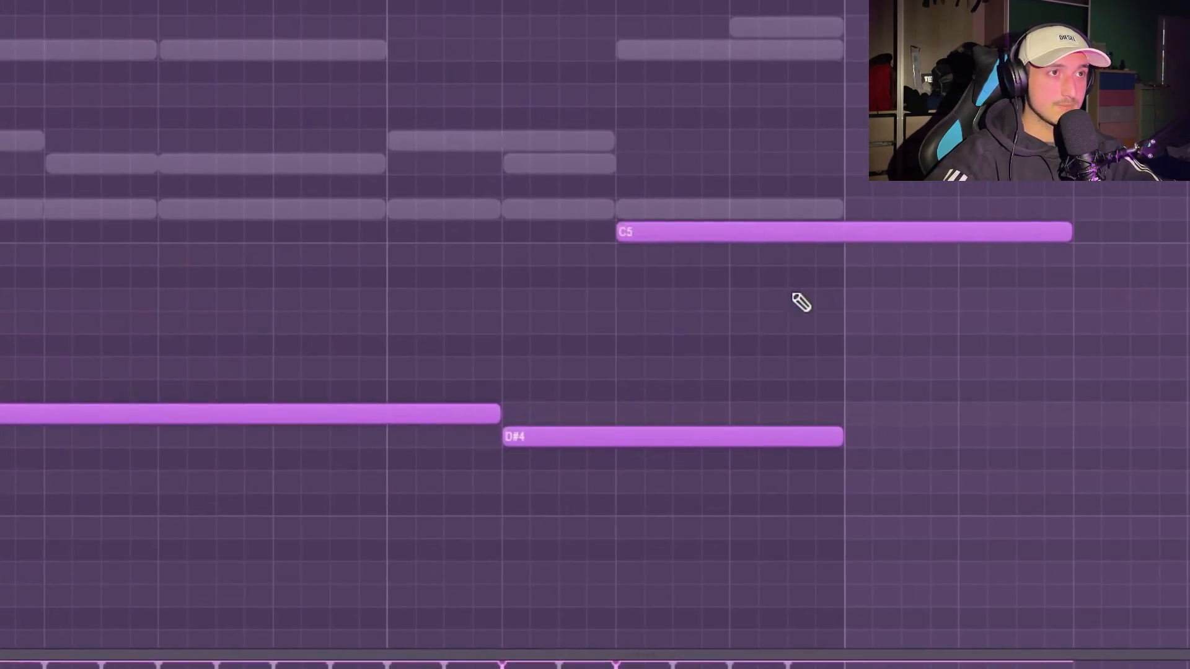
{"action": "scroll", "coordinate": [753, 272], "scroll_direction": "up", "scroll_amount": 1}
{"action": "right_click", "coordinate": [688, 233]}
{"action": "double_click", "coordinate": [678, 195]}
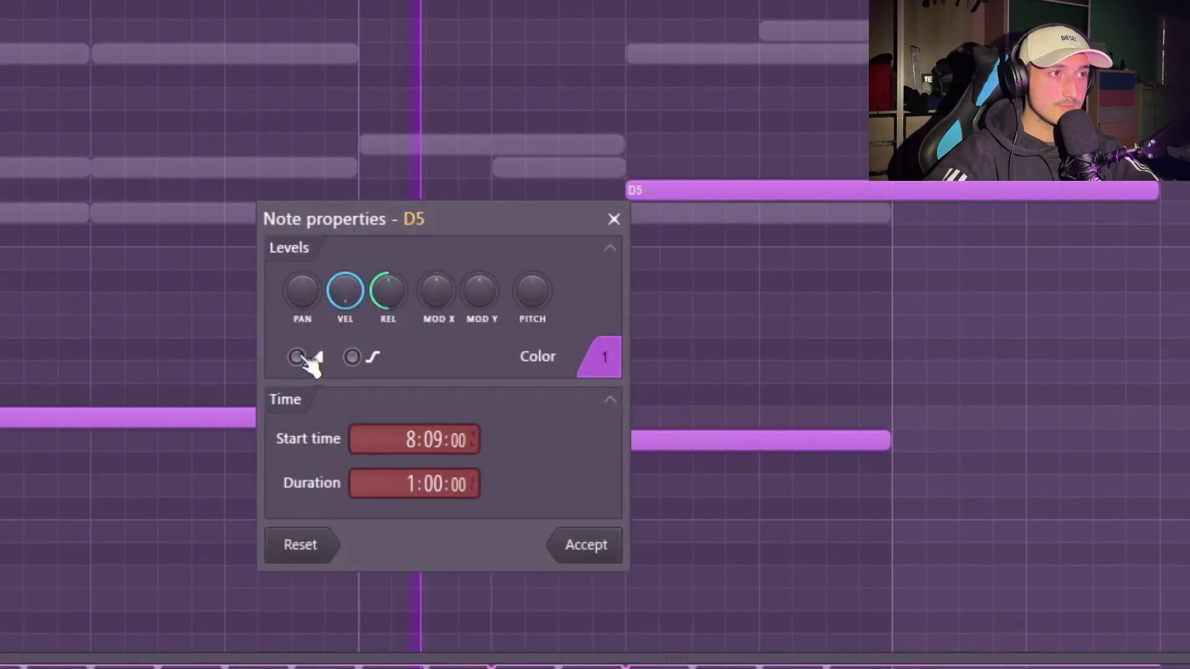
{"action": "left_click", "coordinate": [589, 548]}
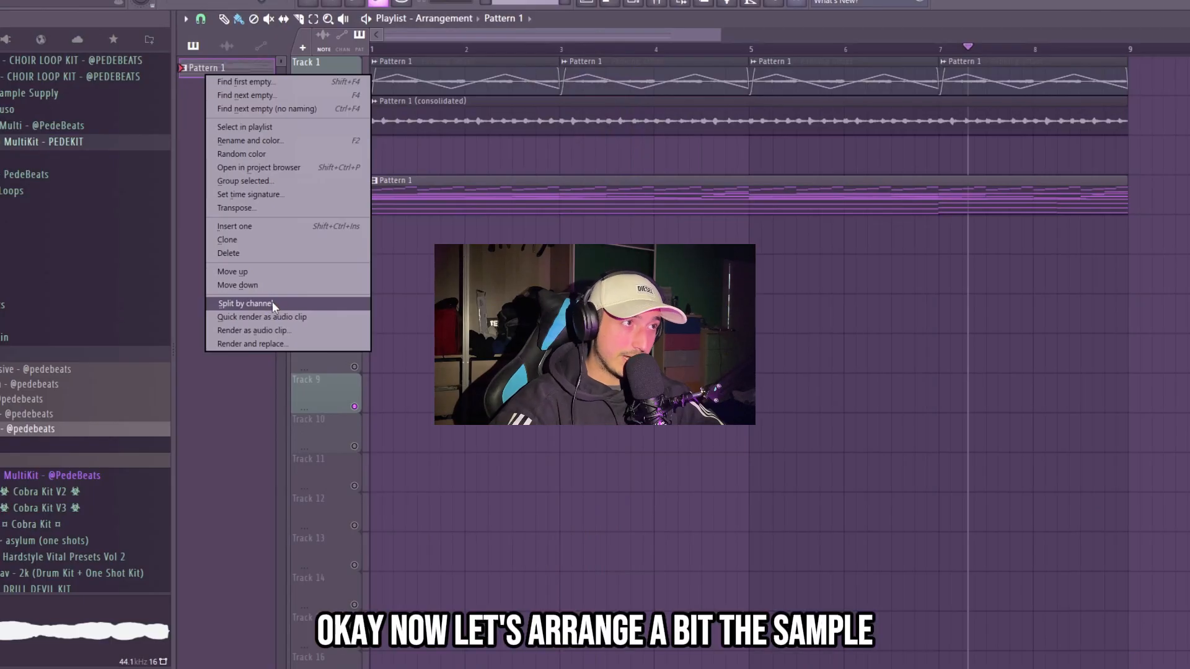
Step: Split Pattern 1 by channel
{"action": "left_click", "coordinate": [273, 303]}
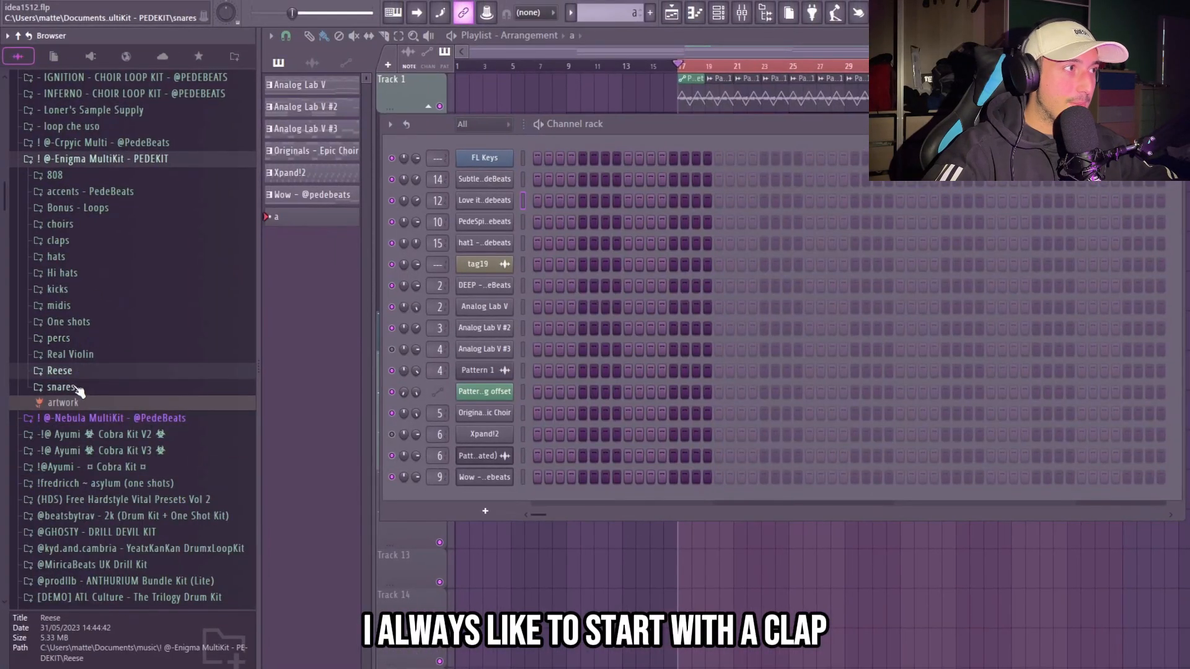
Step: Add the Rob sample from the snares folder with B4 hits on beat 3 of bars 1 to 4 and an extra hit early in bar 4
{"action": "left_click", "coordinate": [62, 388]}
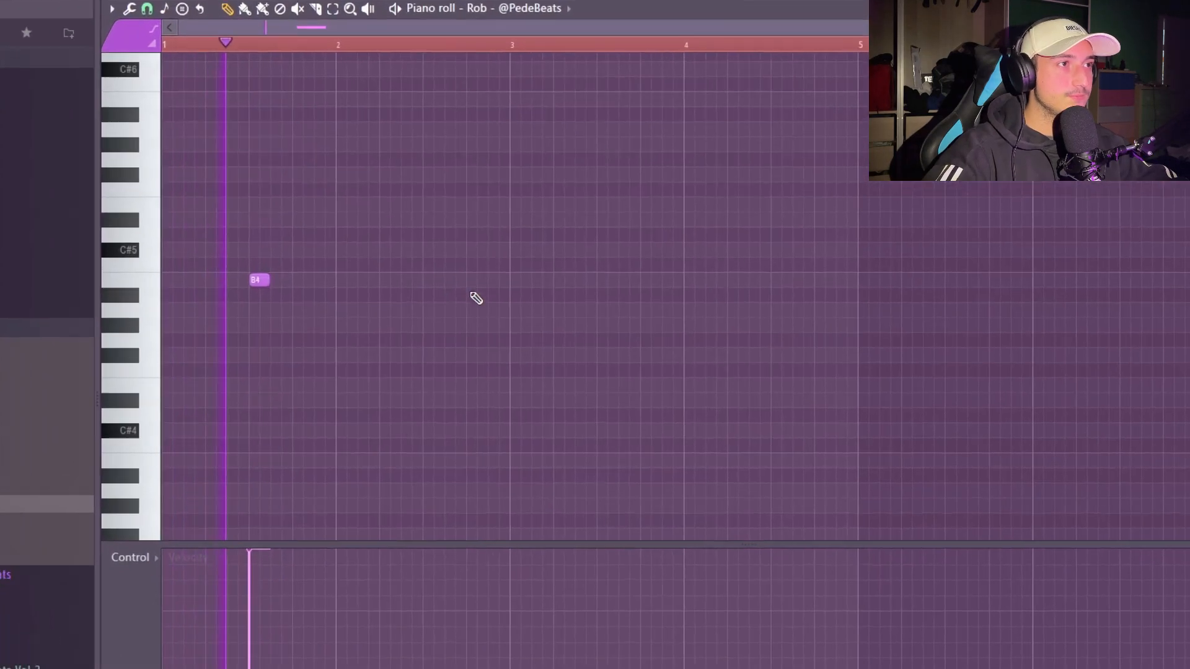
{"action": "left_click", "coordinate": [400, 311]}
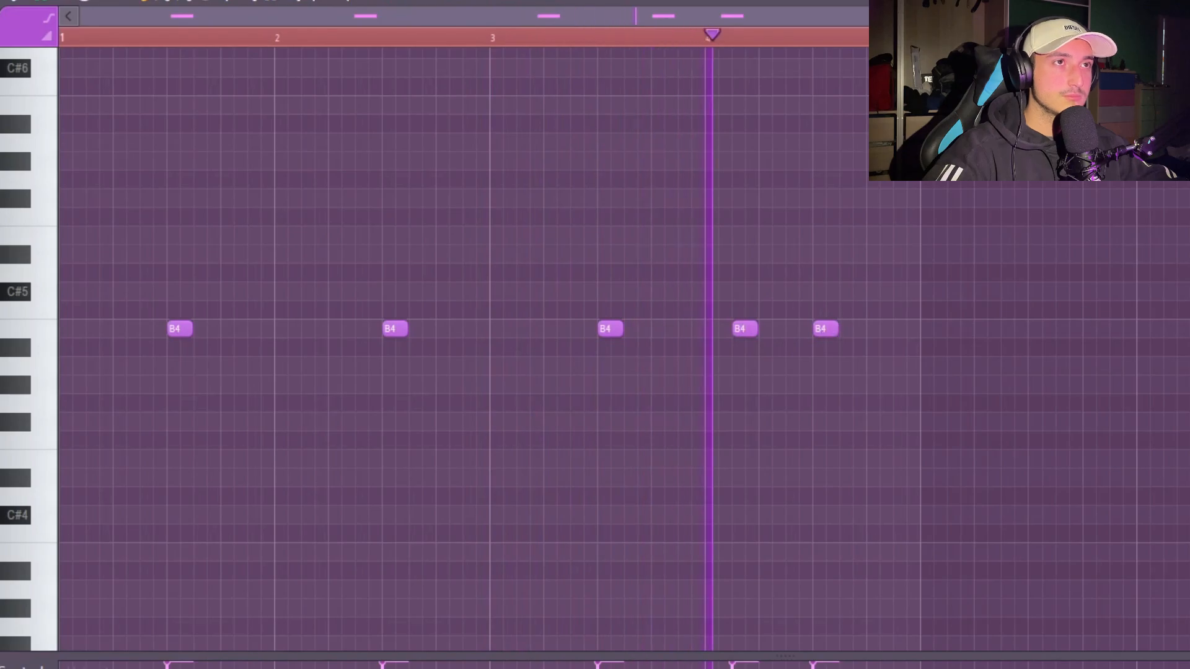
Step: Duplicate the four-bar clap pattern to fill eight bars and add an extra B4 hit near the end of bar 8
{"action": "key", "text": "ctrl+a"}
{"action": "key", "text": "ctrl+b"}
{"action": "key", "text": "ctrl+d"}
{"action": "scroll", "coordinate": [854, 241], "scroll_direction": "up", "scroll_amount": 3}
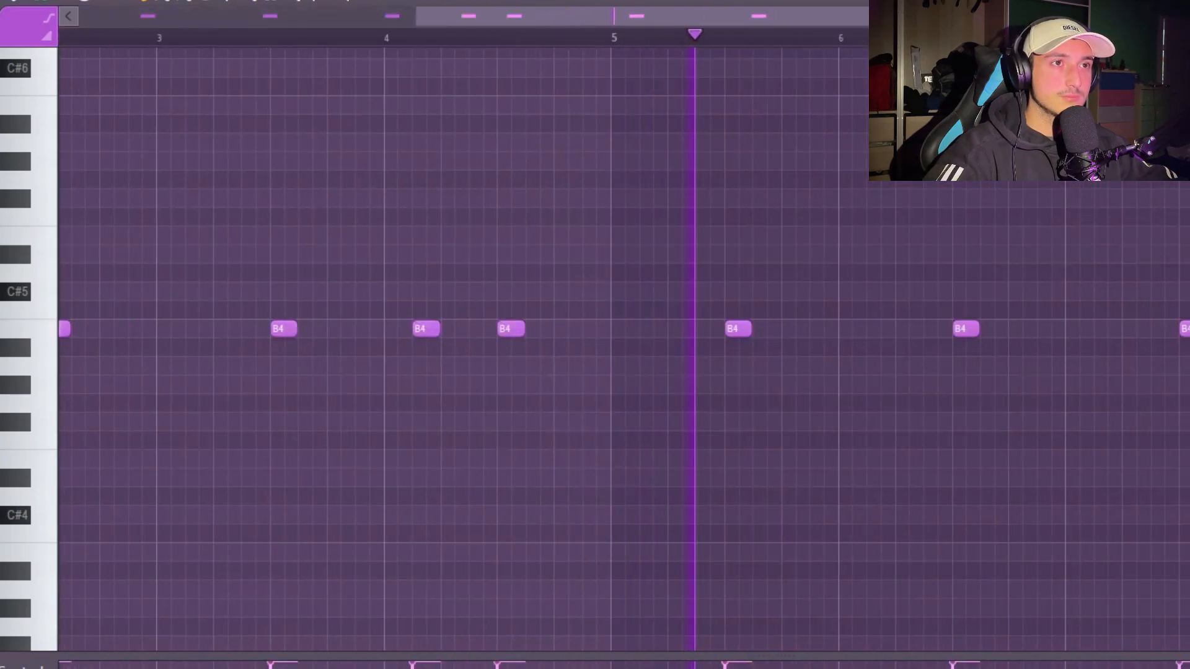
{"action": "scroll", "coordinate": [1014, 285], "scroll_direction": "down", "scroll_amount": 2}
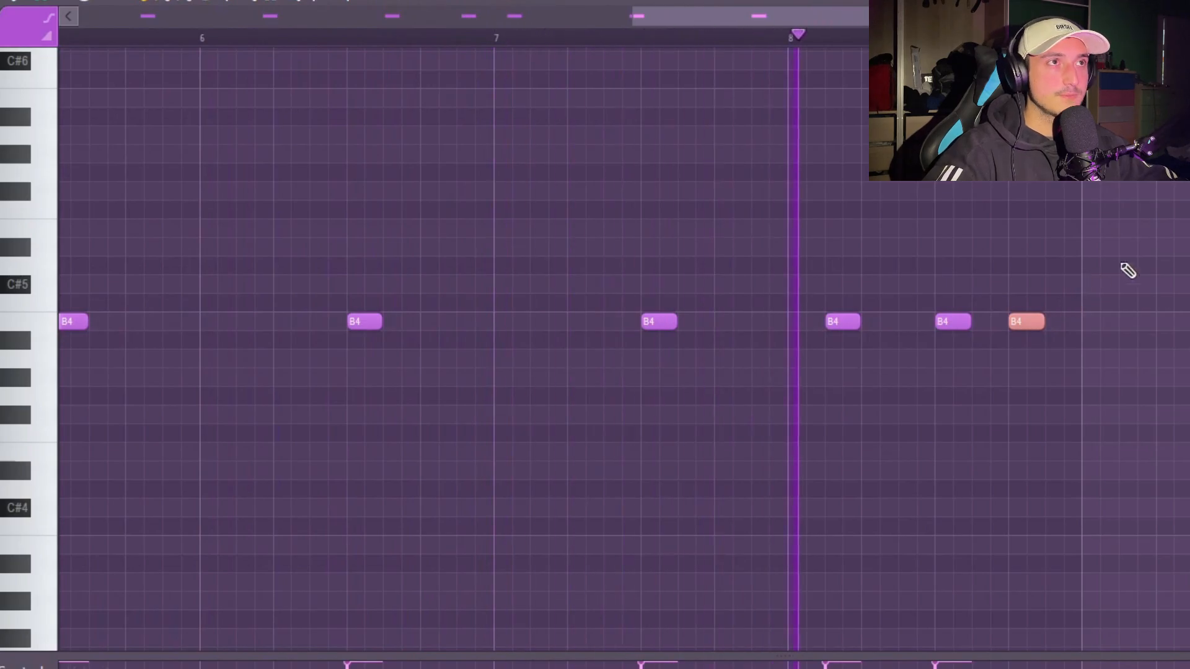
{"action": "scroll", "coordinate": [1182, 248], "scroll_direction": "down", "scroll_amount": 3}
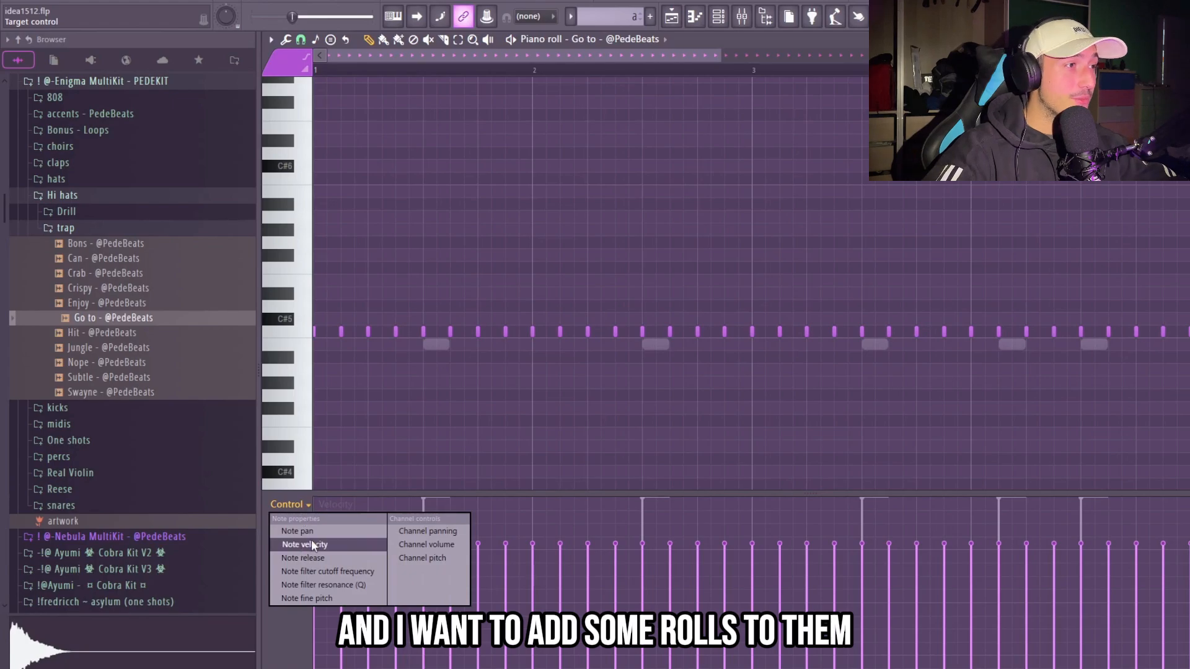
Step: Paint an A4 roll before the first clap, an extra C5 hit in bar 1 and a descending roll in bar 2 on the Go to hi-hat
{"action": "scroll", "coordinate": [493, 356], "scroll_direction": "up", "scroll_amount": 3}
{"action": "left_click_drag", "start_coordinate": [492, 358], "coordinate": [512, 358]}
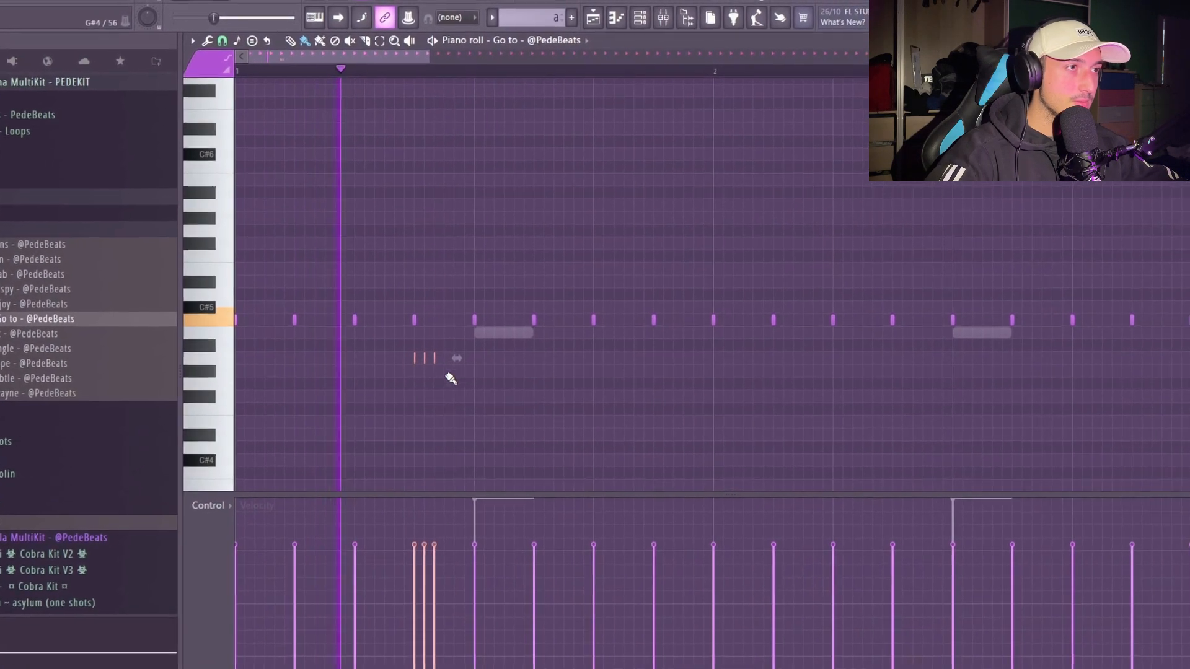
{"action": "scroll", "coordinate": [607, 321], "scroll_direction": "up", "scroll_amount": 2}
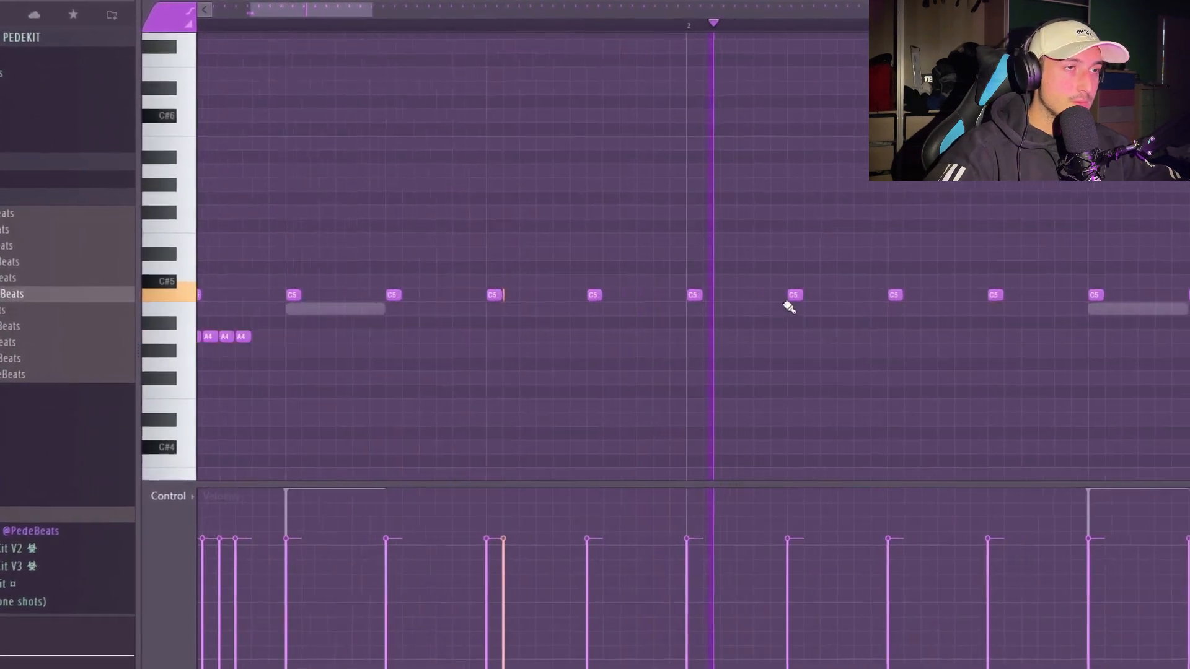
{"action": "left_click_drag", "start_coordinate": [788, 308], "coordinate": [857, 392]}
{"action": "scroll", "coordinate": [621, 436], "scroll_direction": "up", "scroll_amount": 2}
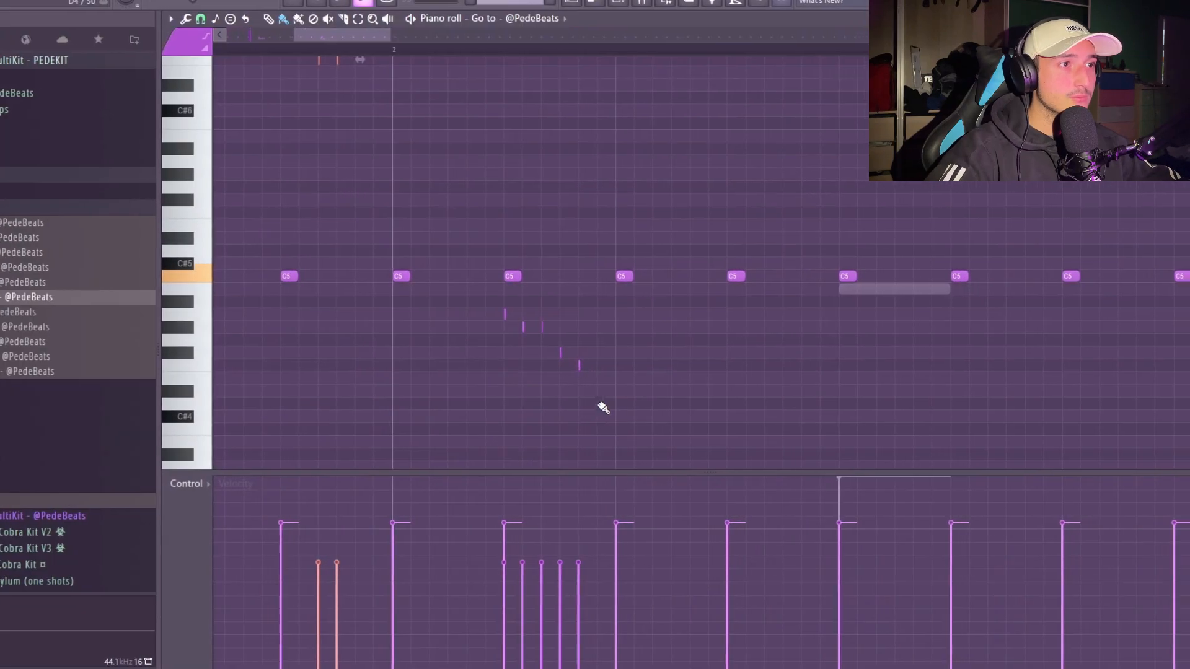
{"action": "scroll", "coordinate": [748, 399], "scroll_direction": "down", "scroll_amount": 3}
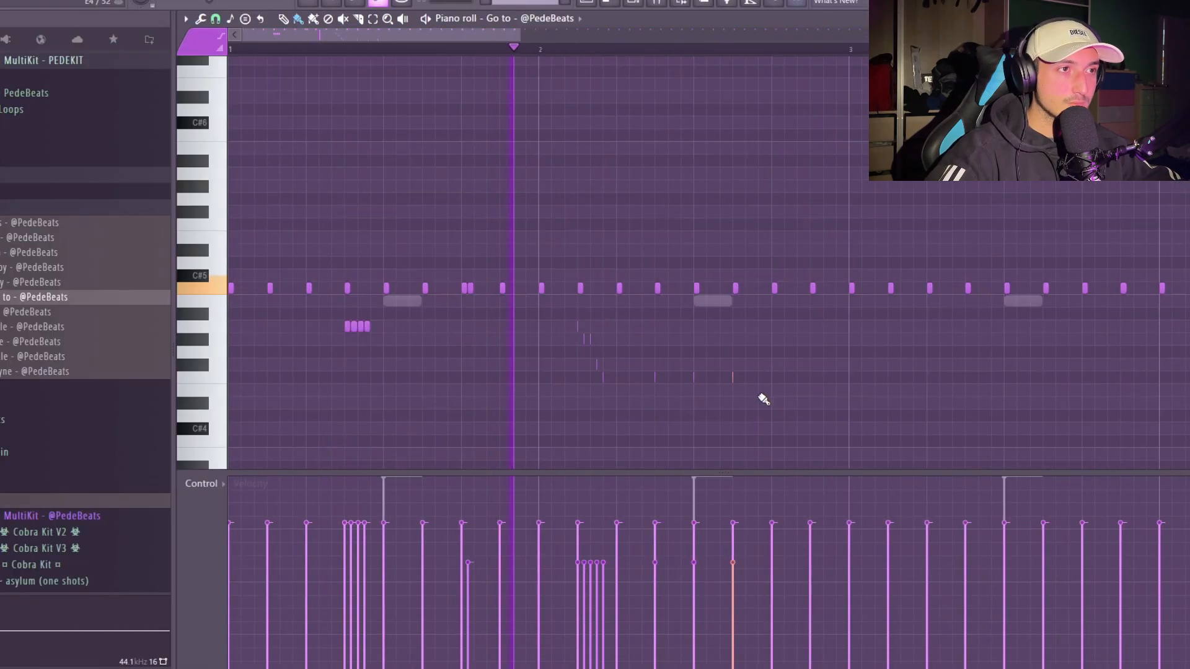
Step: Pan the A4 hi-hat roll to one side, sweep the pan across bar 2's descending roll, and play the pattern
{"action": "left_click_drag", "start_coordinate": [900, 406], "coordinate": [510, 321]}
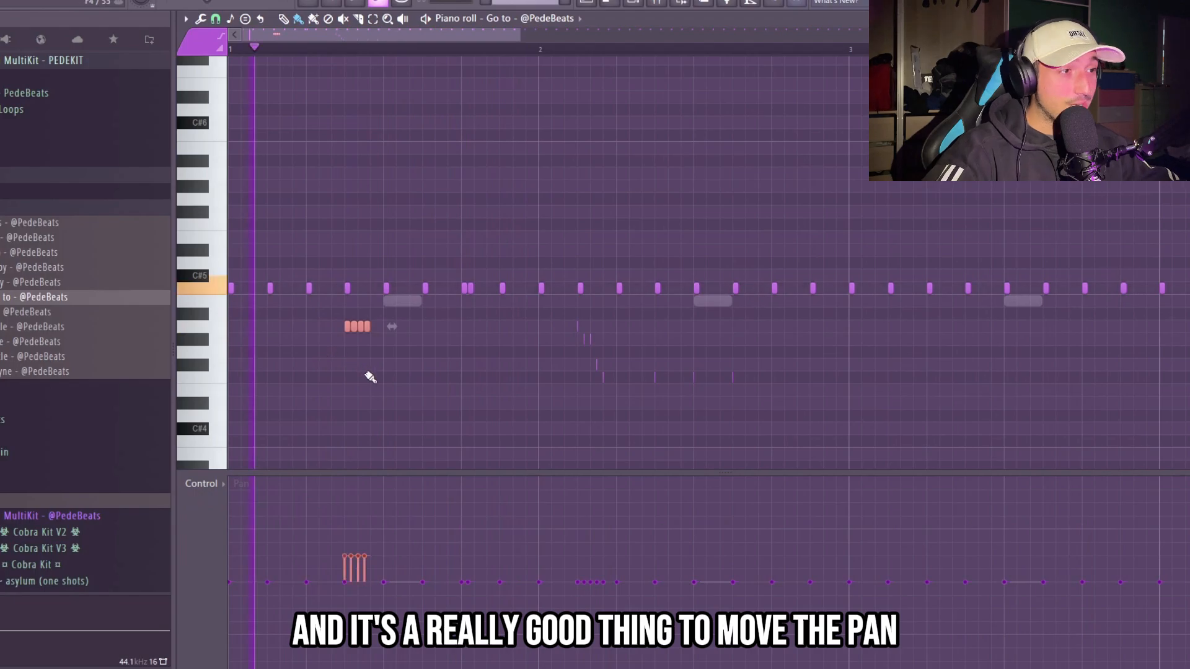
{"action": "left_click_drag", "start_coordinate": [785, 435], "coordinate": [552, 315]}
{"action": "left_click_drag", "start_coordinate": [576, 557], "coordinate": [602, 615]}
{"action": "key", "text": "space"}
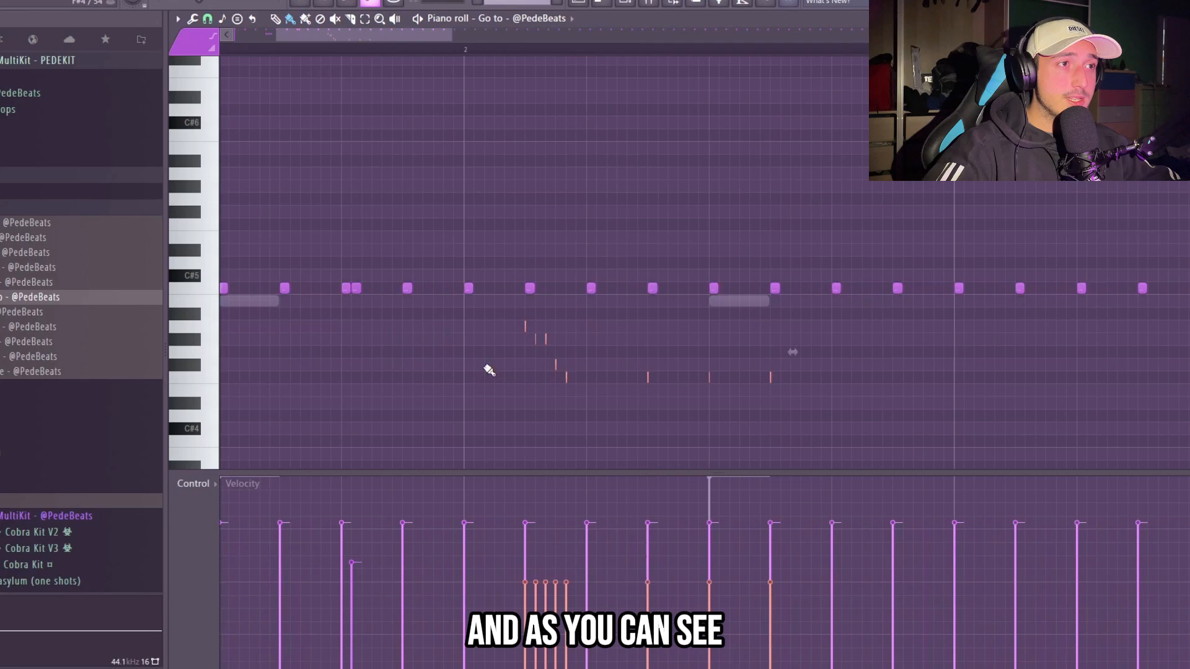
Step: Lower the velocity of the A4 hi-hat roll before the first clap and select the descending roll in bar 2
{"action": "scroll", "coordinate": [614, 413], "scroll_direction": "up", "scroll_amount": 1}
{"action": "left_click_drag", "start_coordinate": [311, 383], "coordinate": [224, 338]}
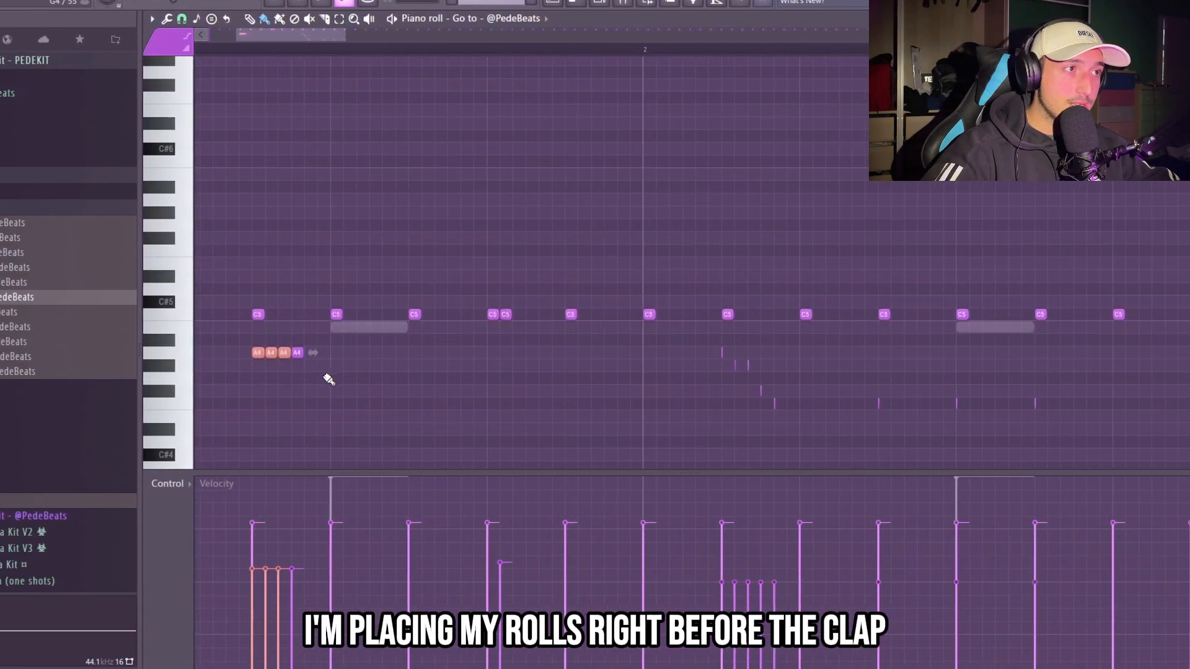
{"action": "scroll", "coordinate": [278, 347], "scroll_direction": "down", "scroll_amount": 3}
{"action": "left_click_drag", "start_coordinate": [786, 447], "coordinate": [449, 347]}
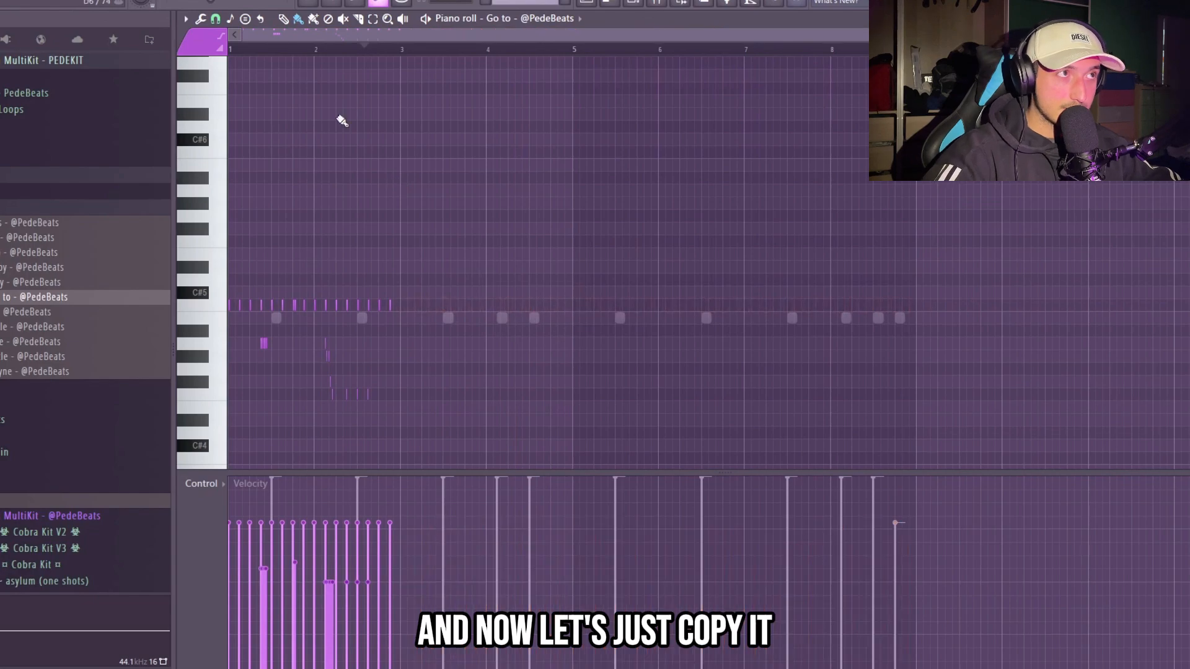
Step: Place C5 notes on the hat1 channel at beats 2 and 4 of bar 1 and beat 2 of bar 2, and play them
{"action": "scroll", "coordinate": [412, 350], "scroll_direction": "up", "scroll_amount": 5}
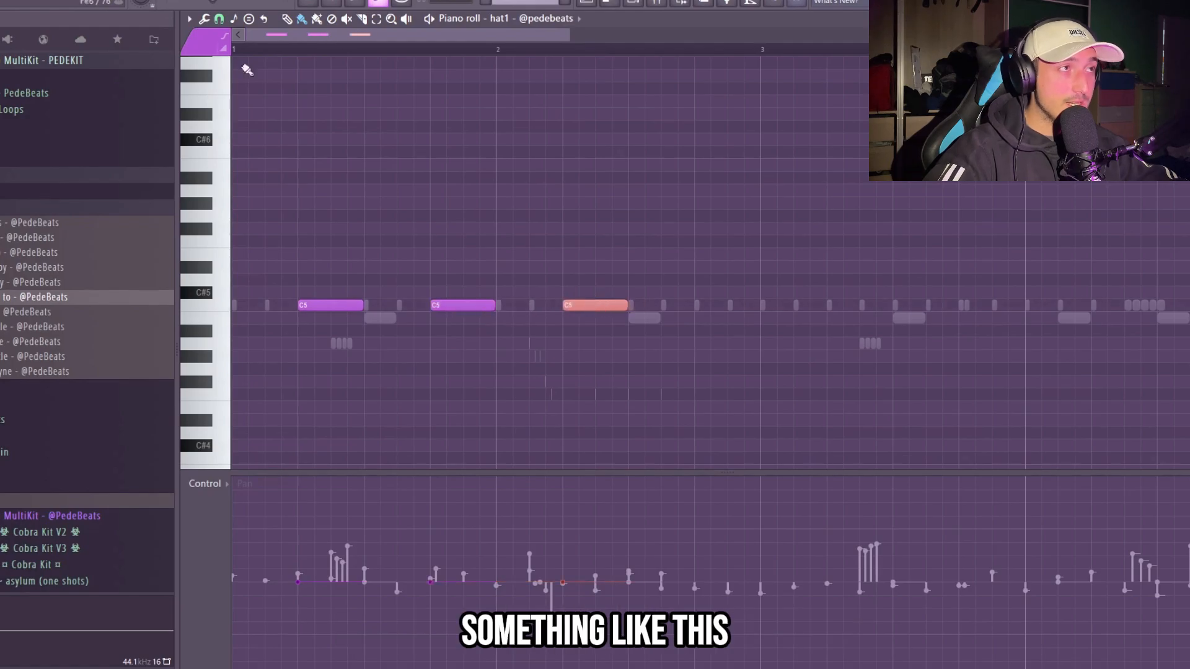
{"action": "key", "text": "space"}
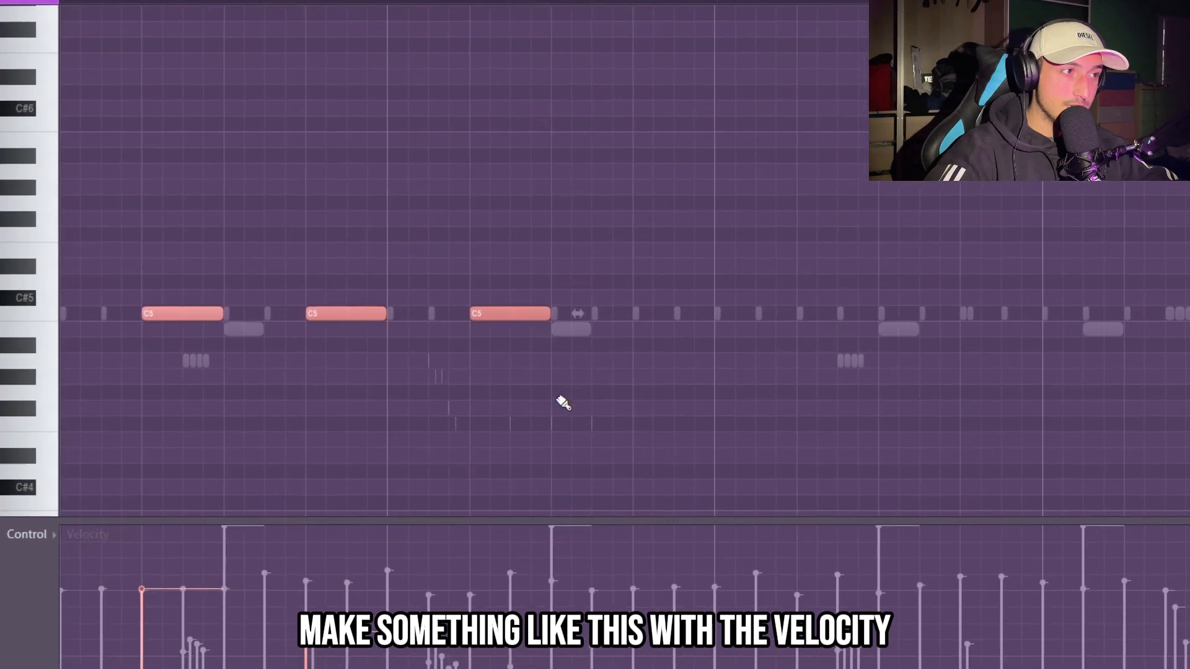
Step: Duplicate the three hat1 notes from bars 1 and 2 to bar 5 and add C5 hits on beats 3 and 4 of bar 8
{"action": "key", "text": "space"}
{"action": "scroll", "coordinate": [579, 414], "scroll_direction": "down", "scroll_amount": 4}
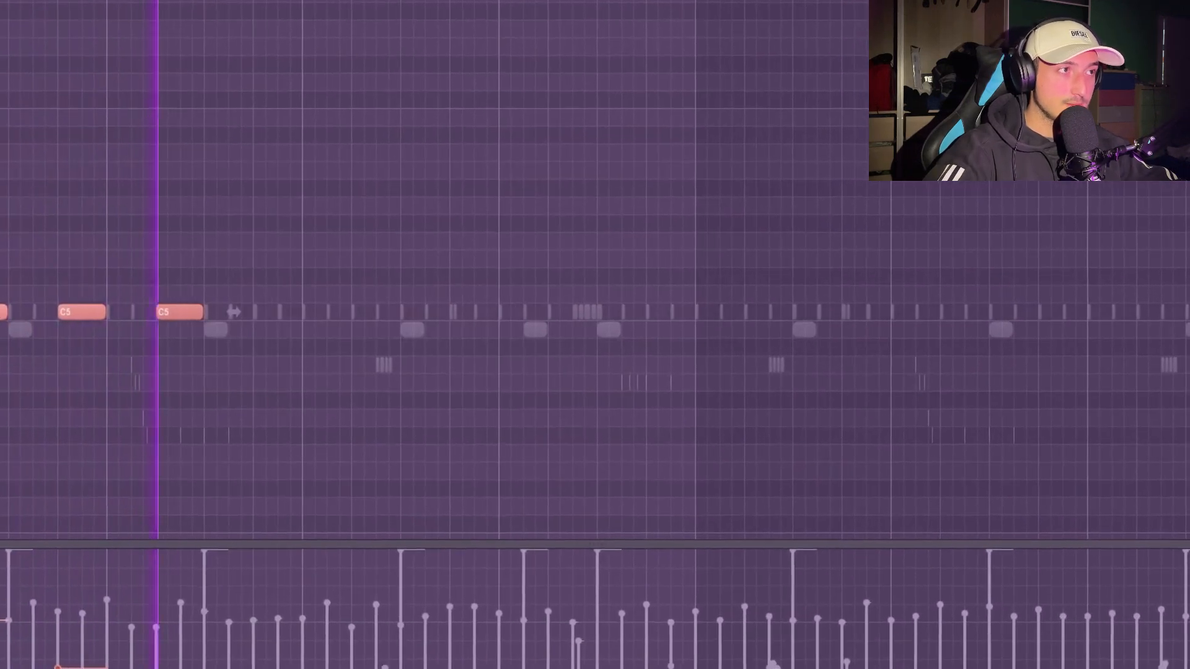
{"action": "left_click_drag", "start_coordinate": [3, 312], "coordinate": [760, 335]}
{"action": "scroll", "coordinate": [1007, 284], "scroll_direction": "down", "scroll_amount": 2}
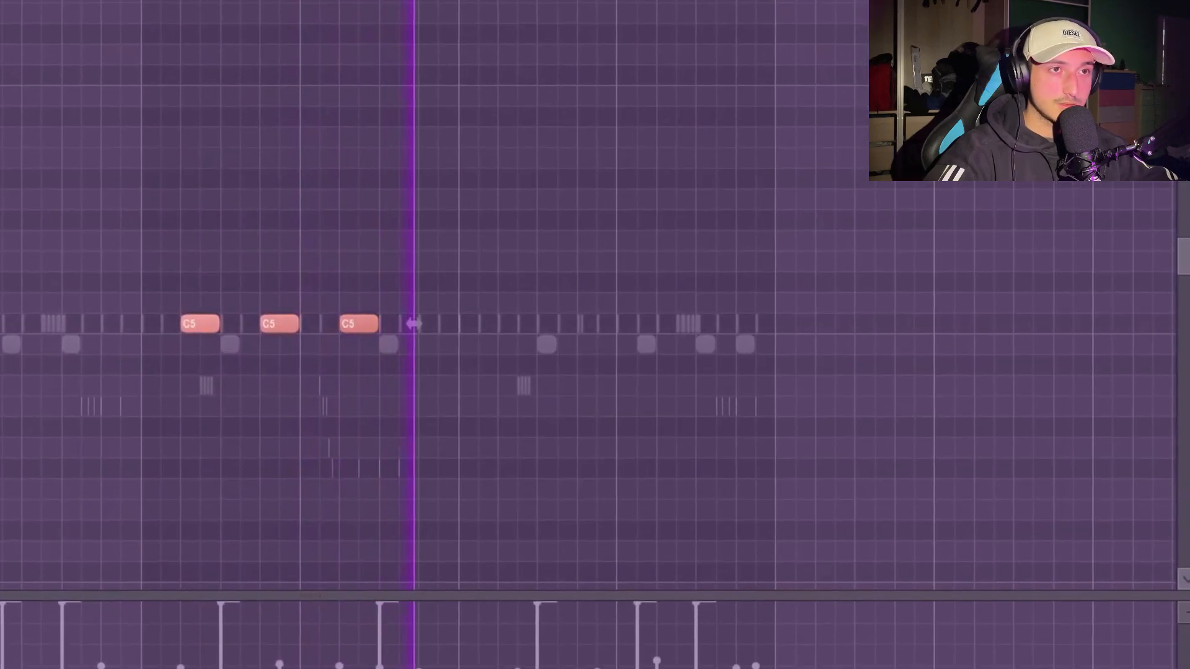
{"action": "scroll", "coordinate": [606, 349], "scroll_direction": "up", "scroll_amount": 2}
{"action": "left_click", "coordinate": [702, 327]}
{"action": "scroll", "coordinate": [676, 332], "scroll_direction": "up", "scroll_amount": 2}
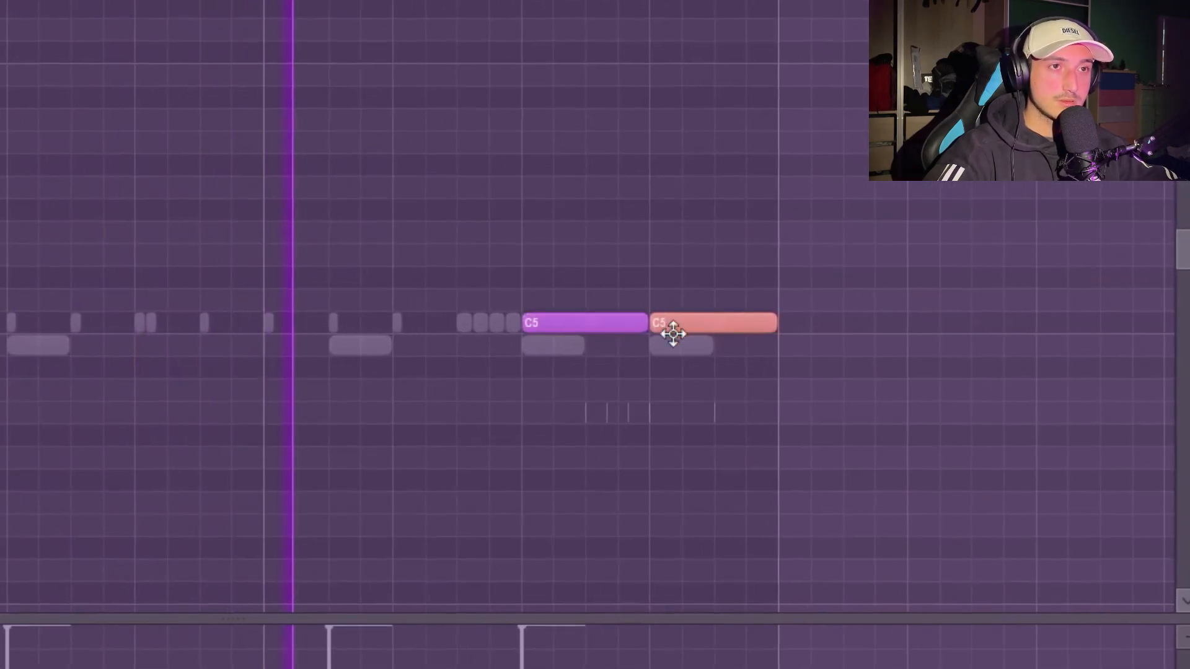
{"action": "scroll", "coordinate": [892, 317], "scroll_direction": "down", "scroll_amount": 2}
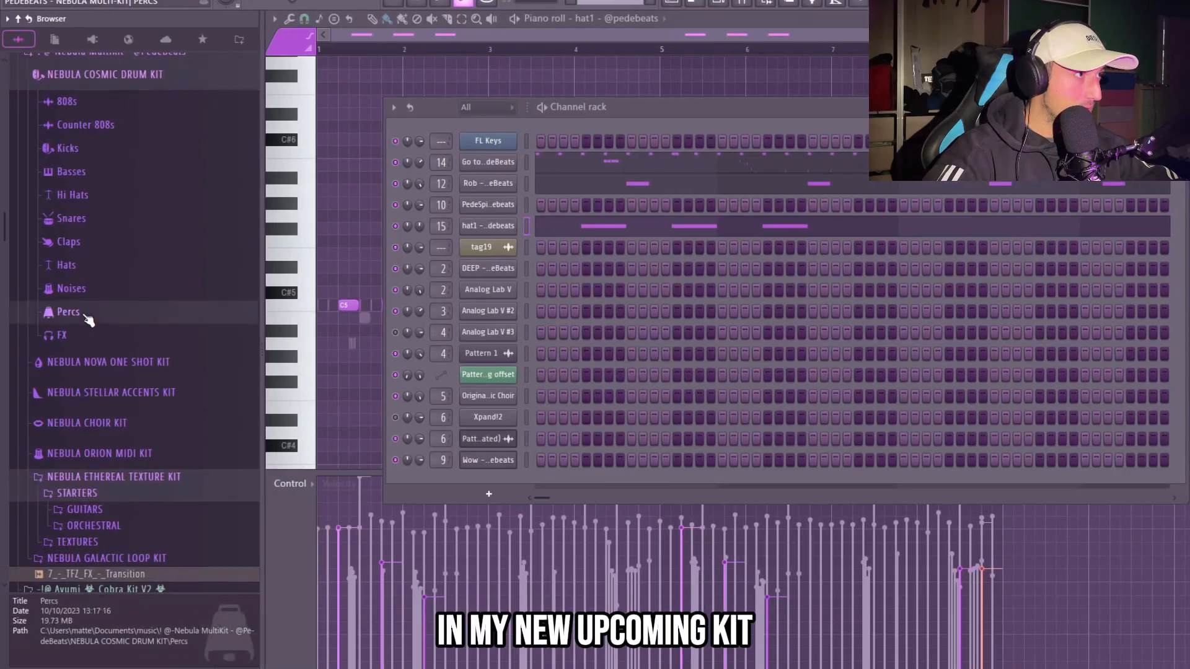
Step: Load the Tubular 4 percussion sample and place C#5 hits at bars 1 and 5, E5 at bar 7 and D#5 in bar 8
{"action": "left_click", "coordinate": [25, 313]}
{"action": "left_click_drag", "start_coordinate": [59, 304], "coordinate": [423, 243]}
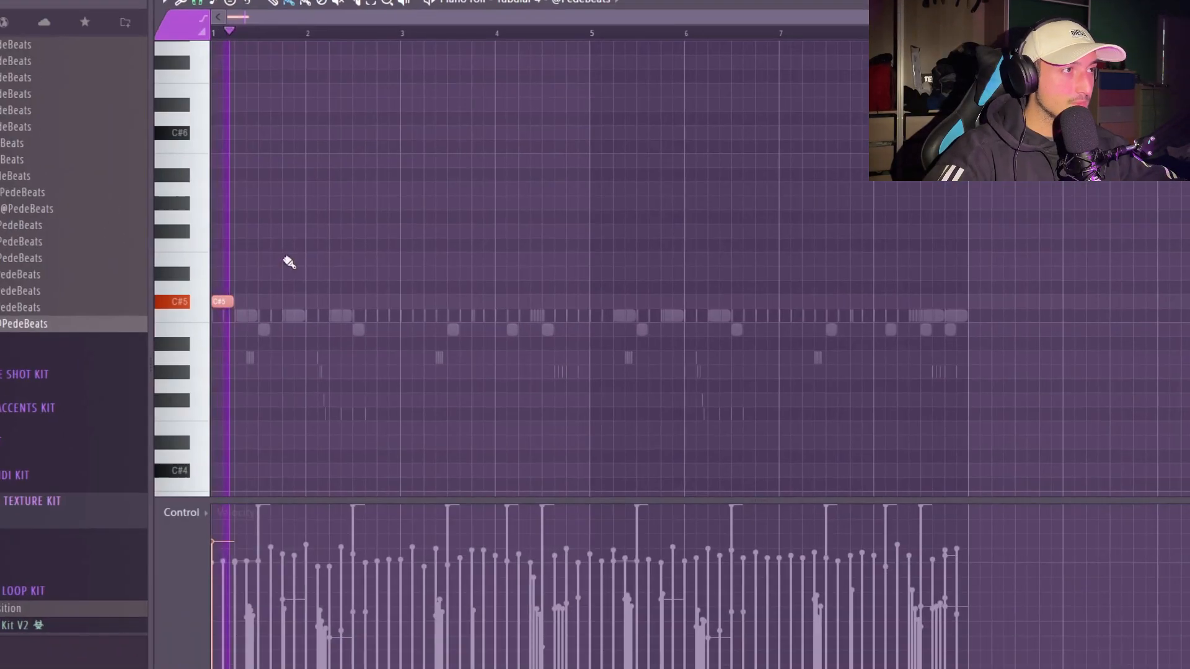
{"action": "left_click_drag", "start_coordinate": [118, 353], "coordinate": [688, 358]}
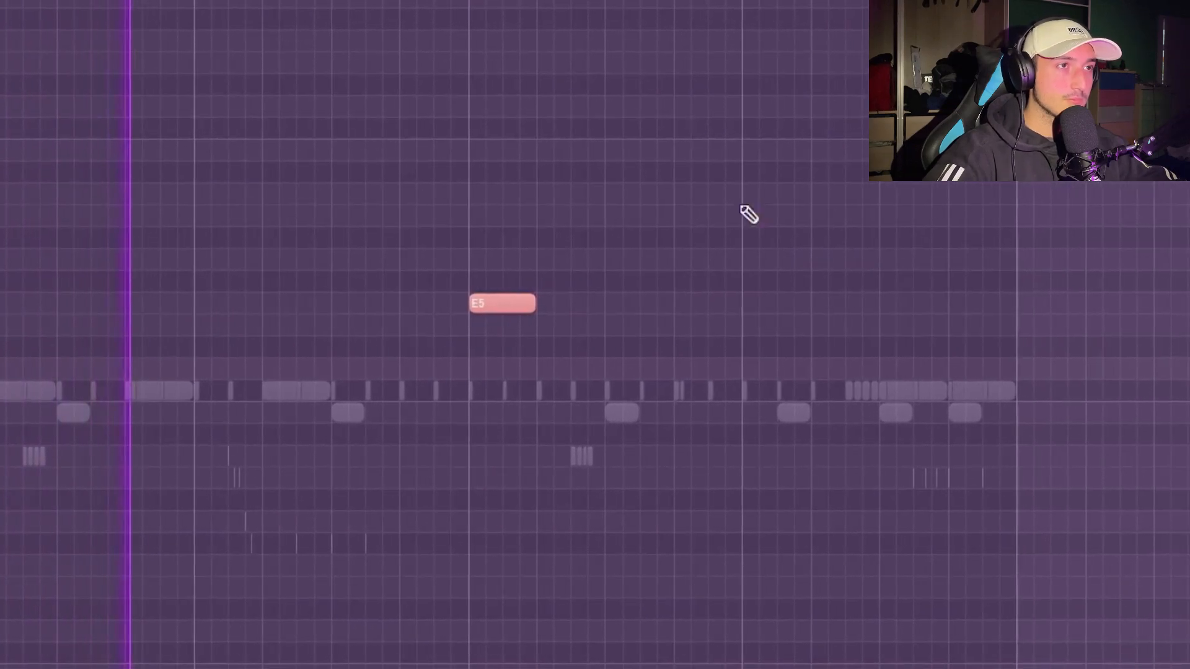
{"action": "left_click_drag", "start_coordinate": [762, 332], "coordinate": [804, 338]}
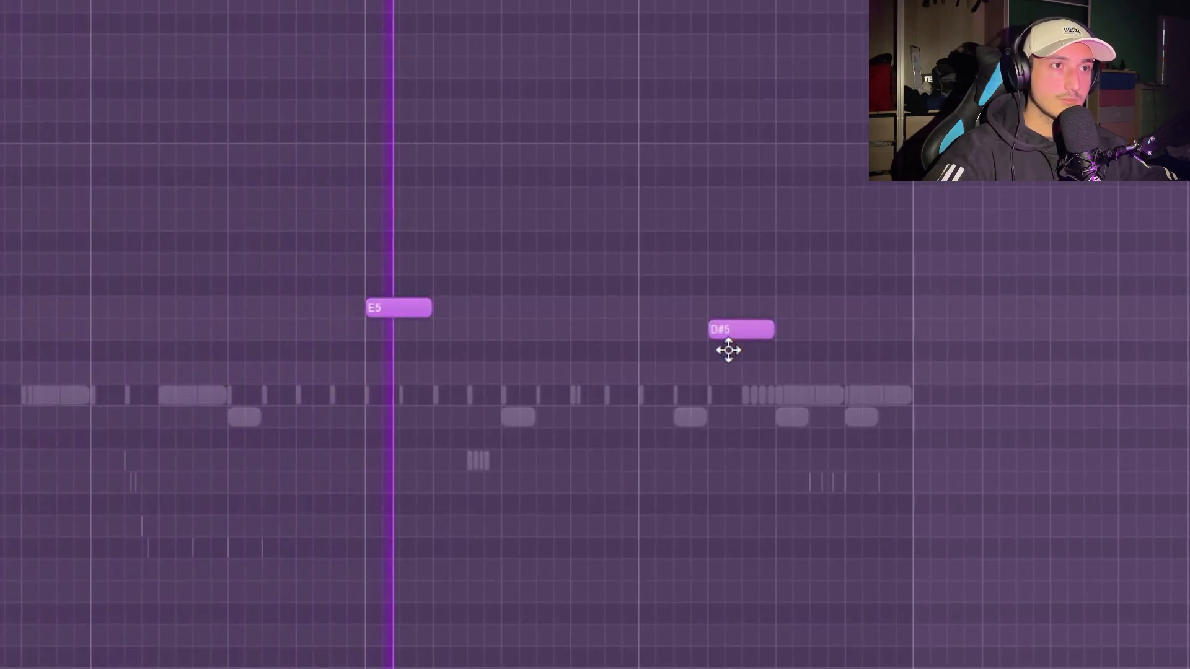
{"action": "scroll", "coordinate": [877, 377], "scroll_direction": "down", "scroll_amount": 2}
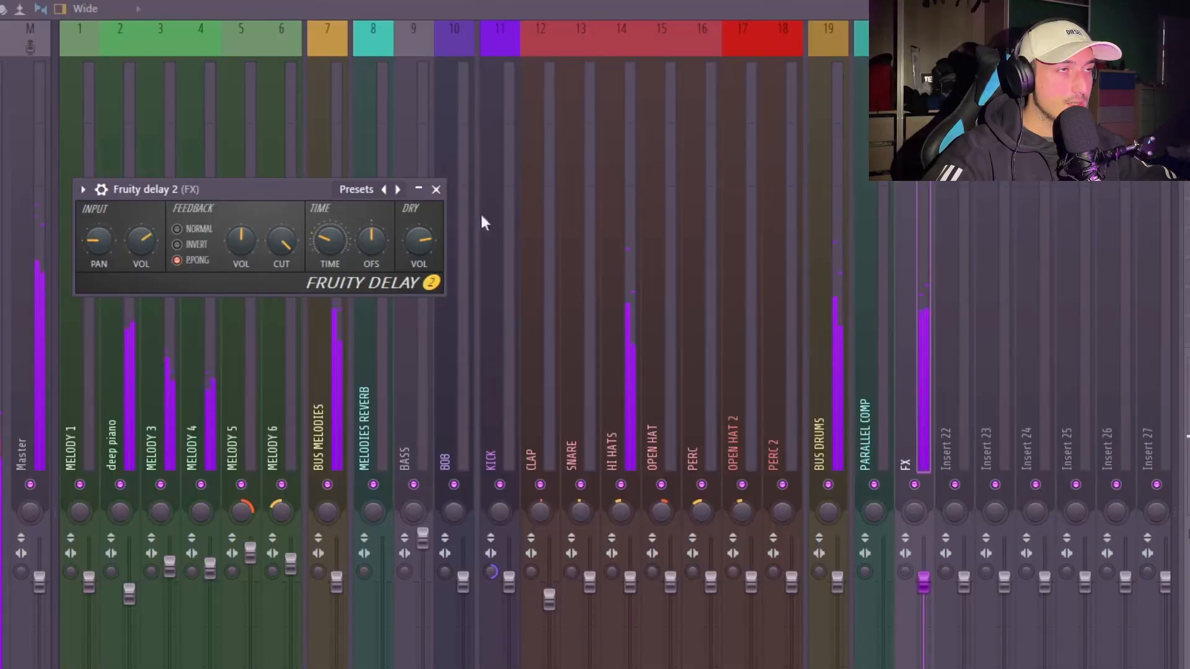
Step: Load the Go to snare and place three C5 hits late in bar 2 and single hits ending bars 4, 6 and 8
{"action": "key", "text": "F6"}
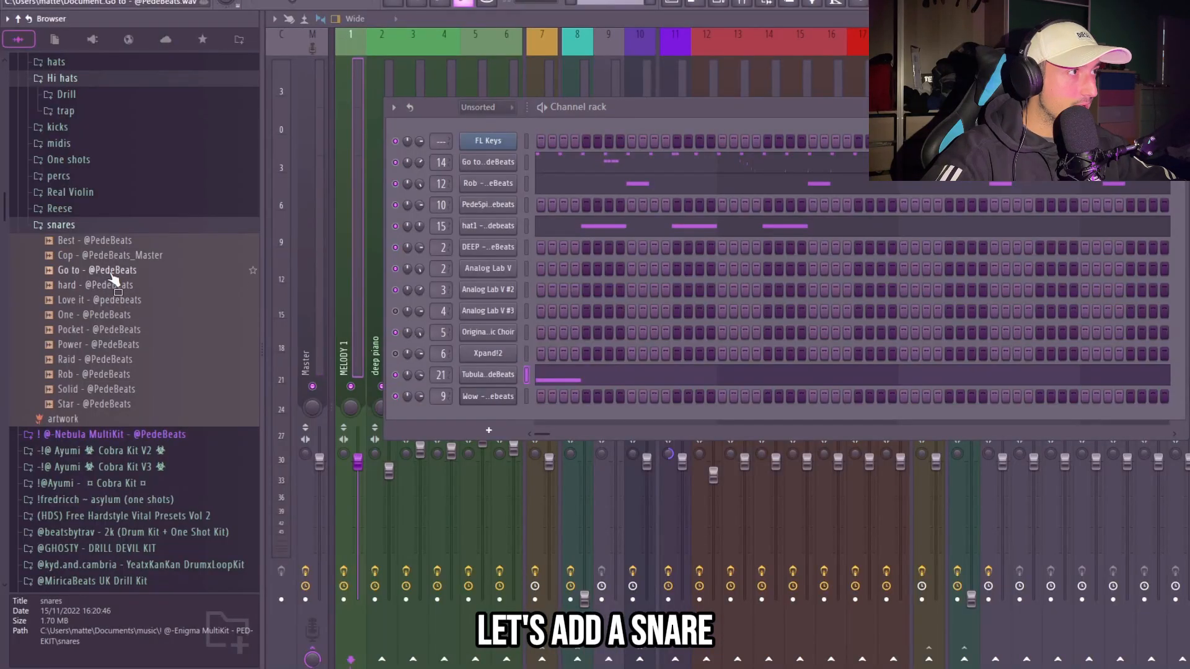
{"action": "left_click_drag", "start_coordinate": [112, 281], "coordinate": [590, 146]}
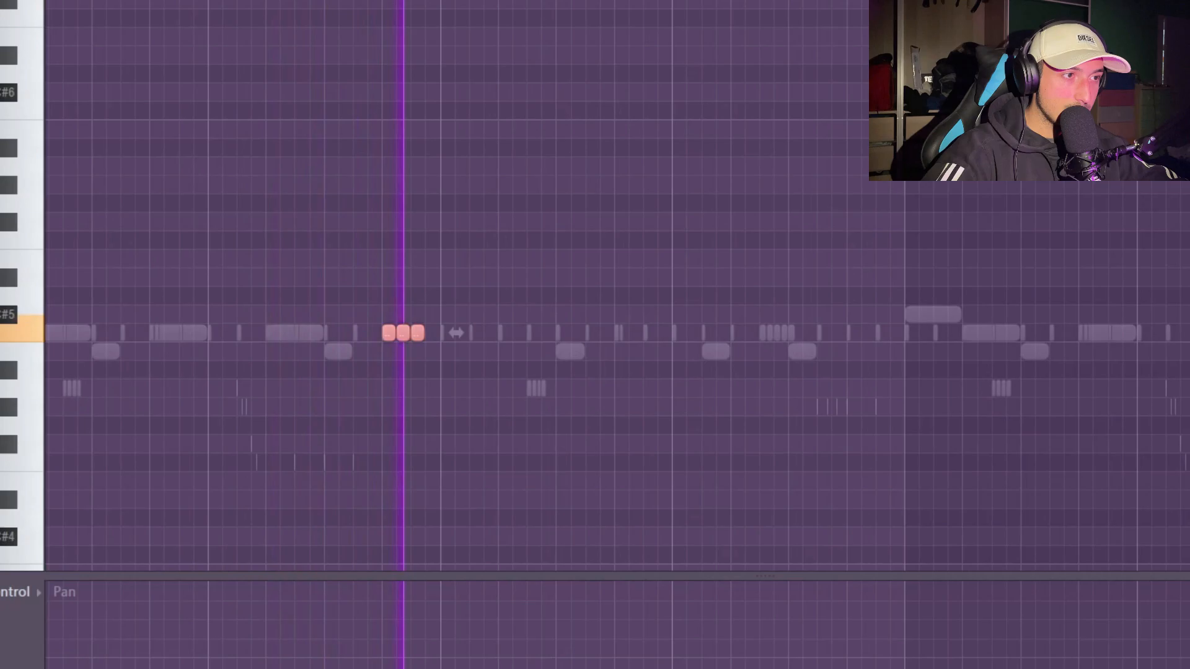
{"action": "scroll", "coordinate": [787, 330], "scroll_direction": "up", "scroll_amount": 2}
{"action": "left_click", "coordinate": [790, 332]}
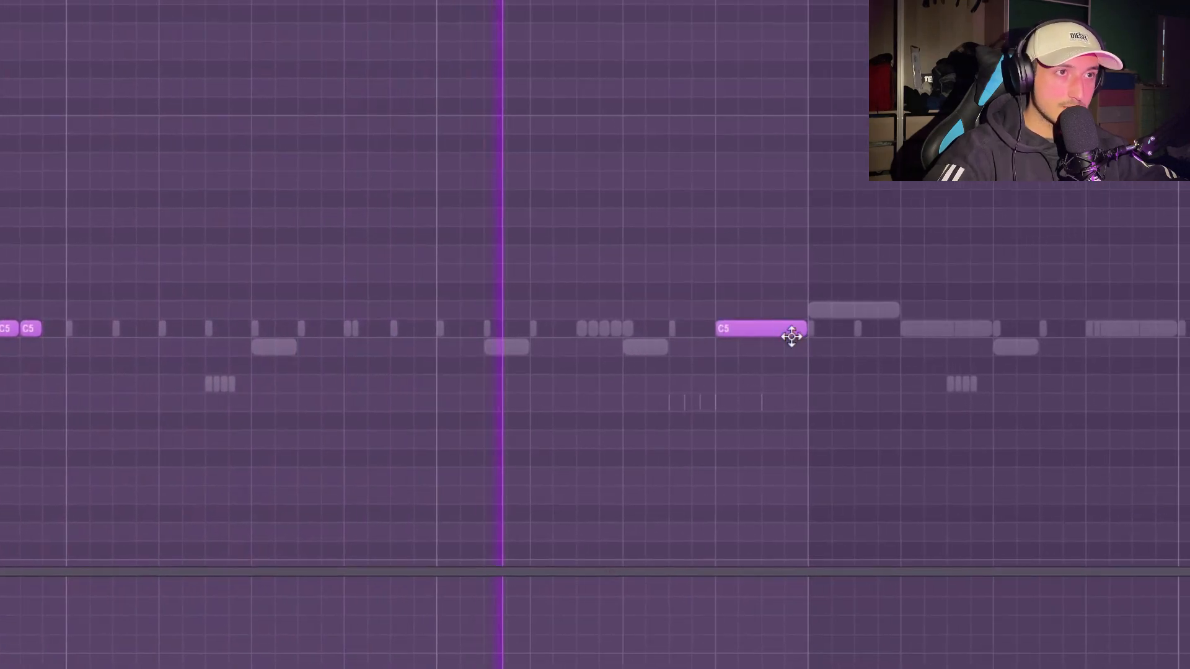
{"action": "scroll", "coordinate": [791, 337], "scroll_direction": "down", "scroll_amount": 3}
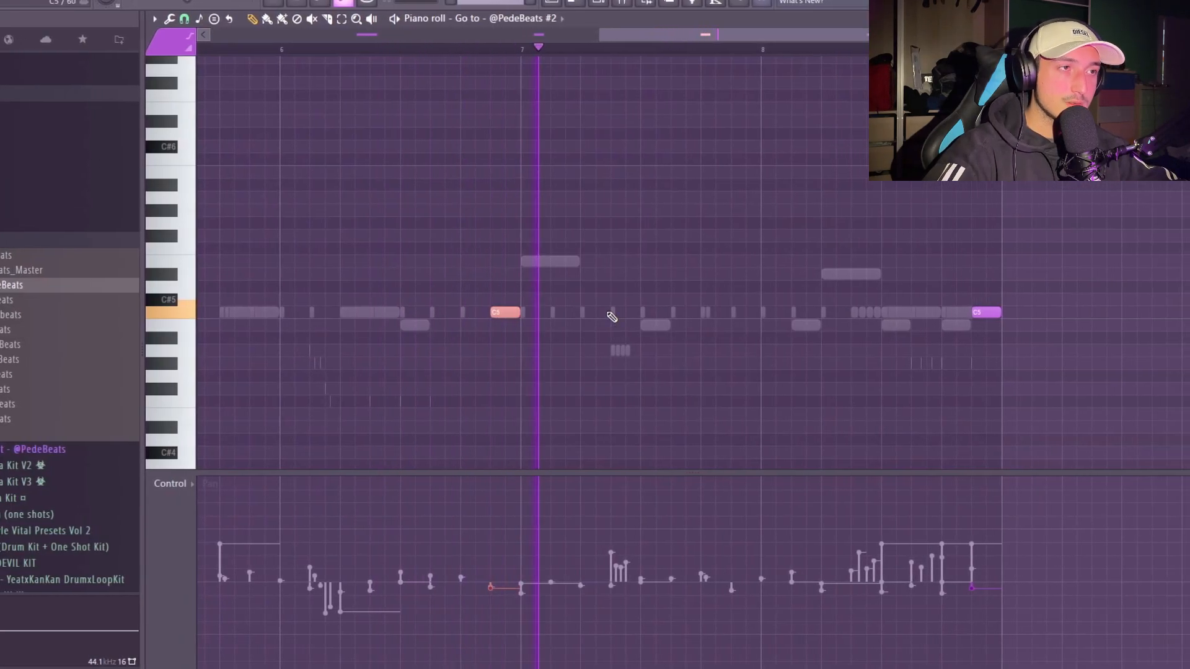
Step: Replace bar 8's last snare hit with chopped D#5 and D5 rolls, pan them to opposite sides, and play the pattern
{"action": "scroll", "coordinate": [1054, 306], "scroll_direction": "up", "scroll_amount": 3}
{"action": "right_click", "coordinate": [818, 310]}
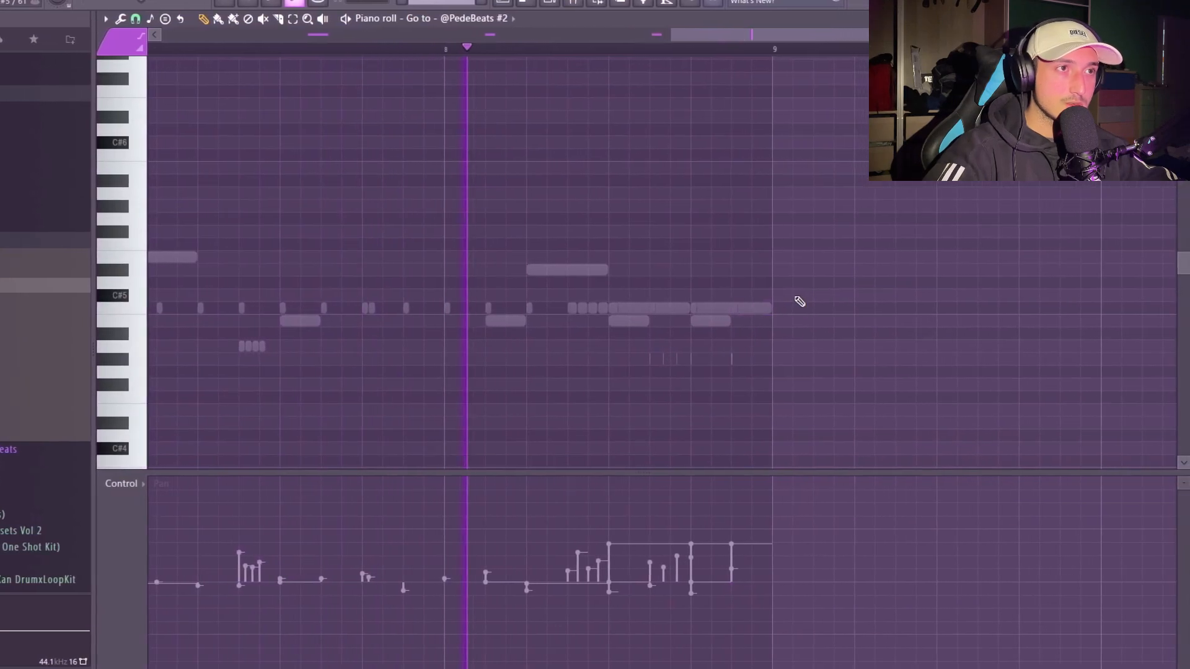
{"action": "scroll", "coordinate": [799, 301], "scroll_direction": "up", "scroll_amount": 2}
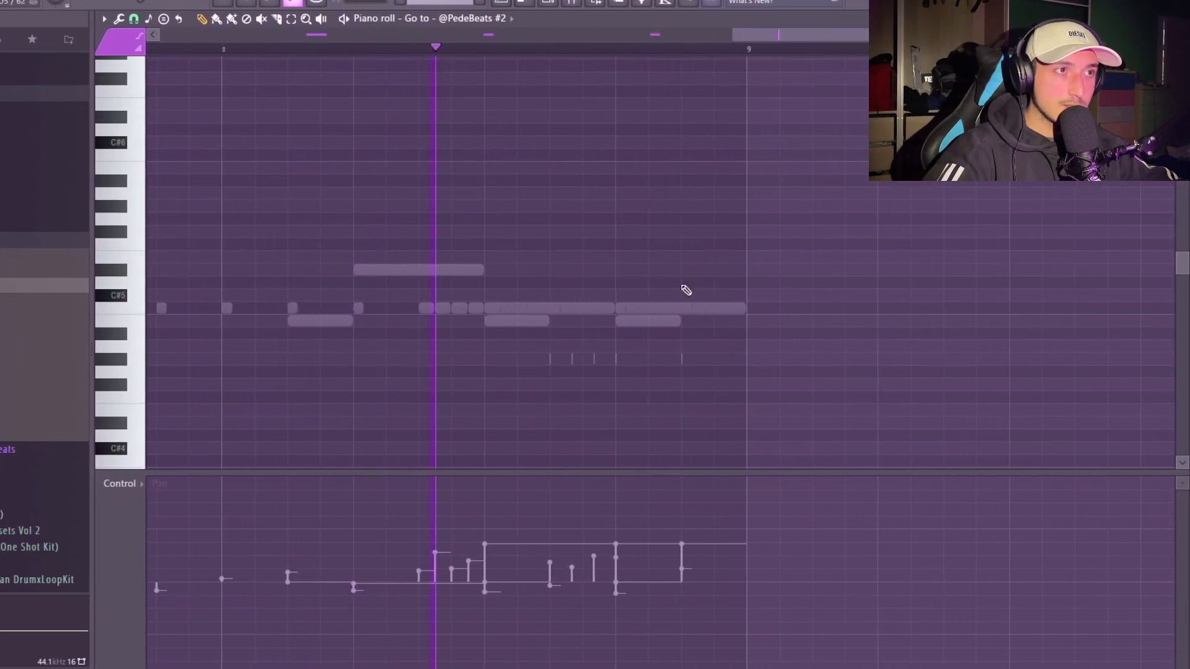
{"action": "left_click_drag", "start_coordinate": [613, 271], "coordinate": [516, 270]}
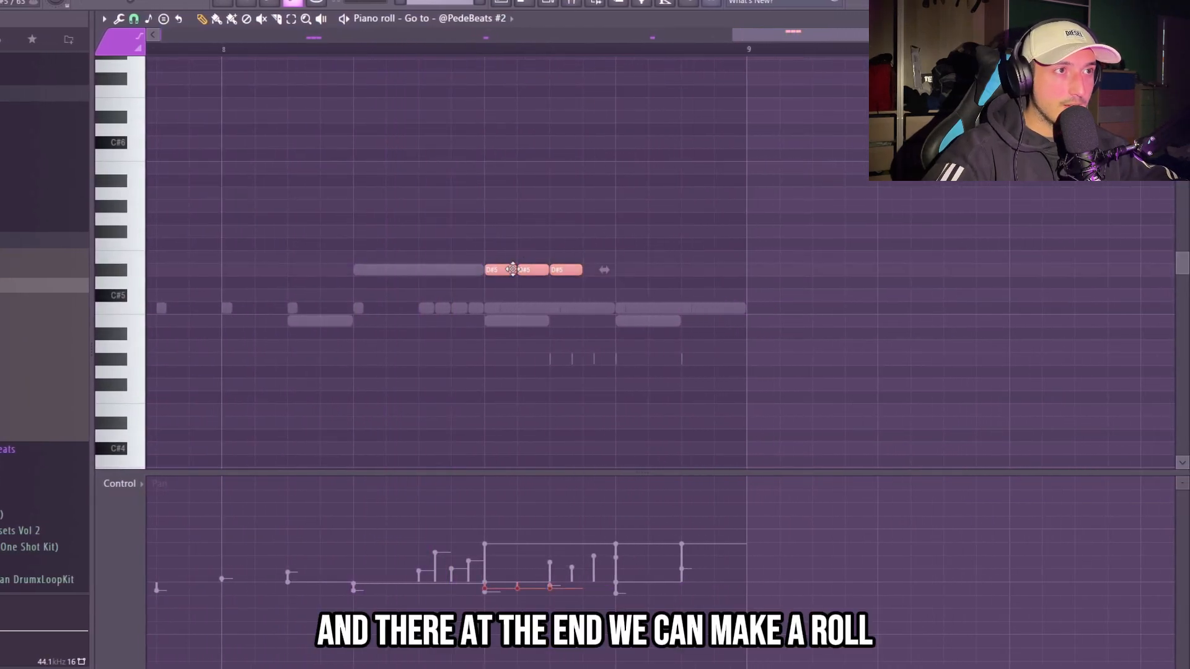
{"action": "key", "text": "alt+u"}
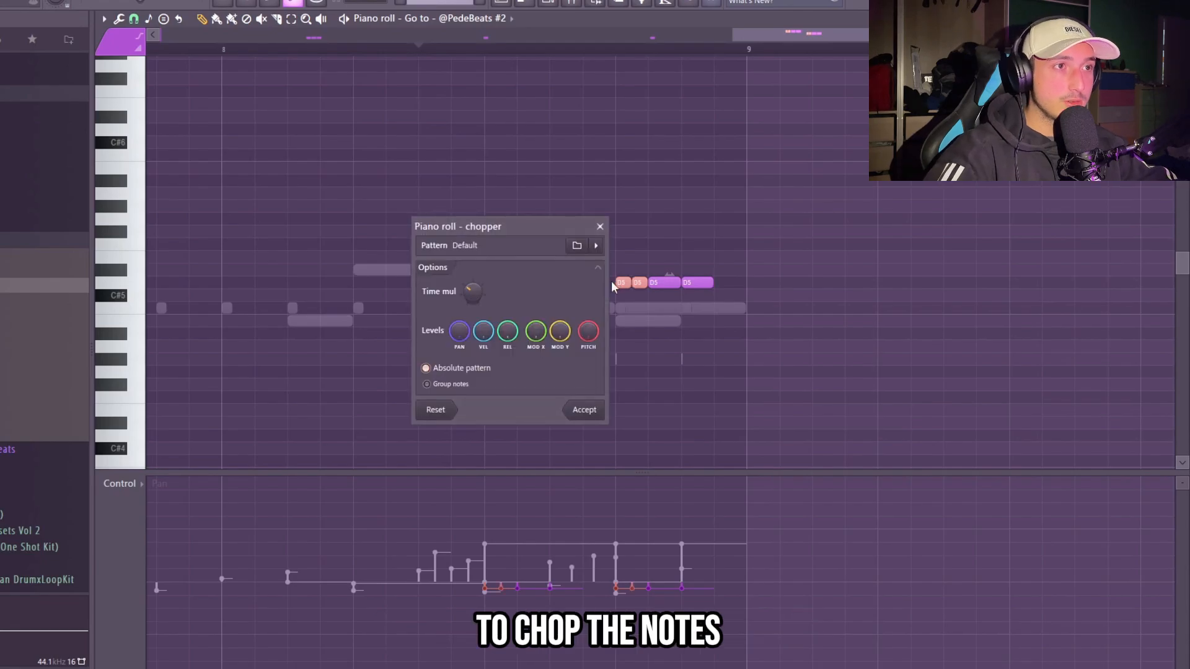
{"action": "left_click", "coordinate": [584, 410]}
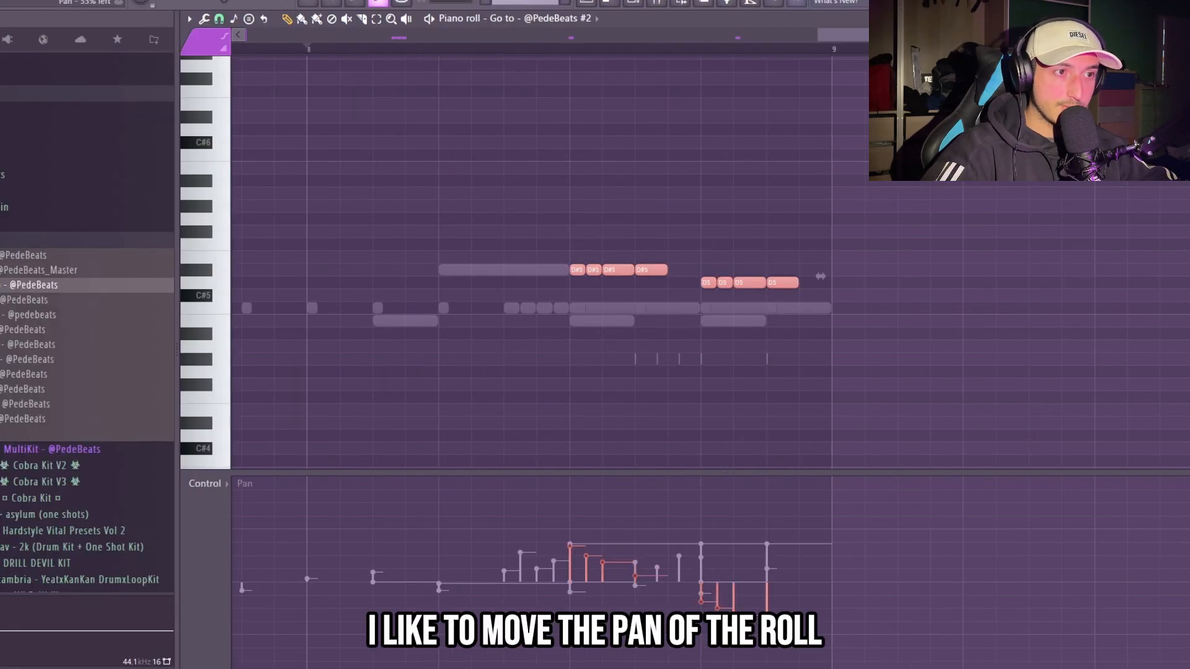
{"action": "key", "text": "space"}
{"action": "scroll", "coordinate": [928, 459], "scroll_direction": "down", "scroll_amount": 5}
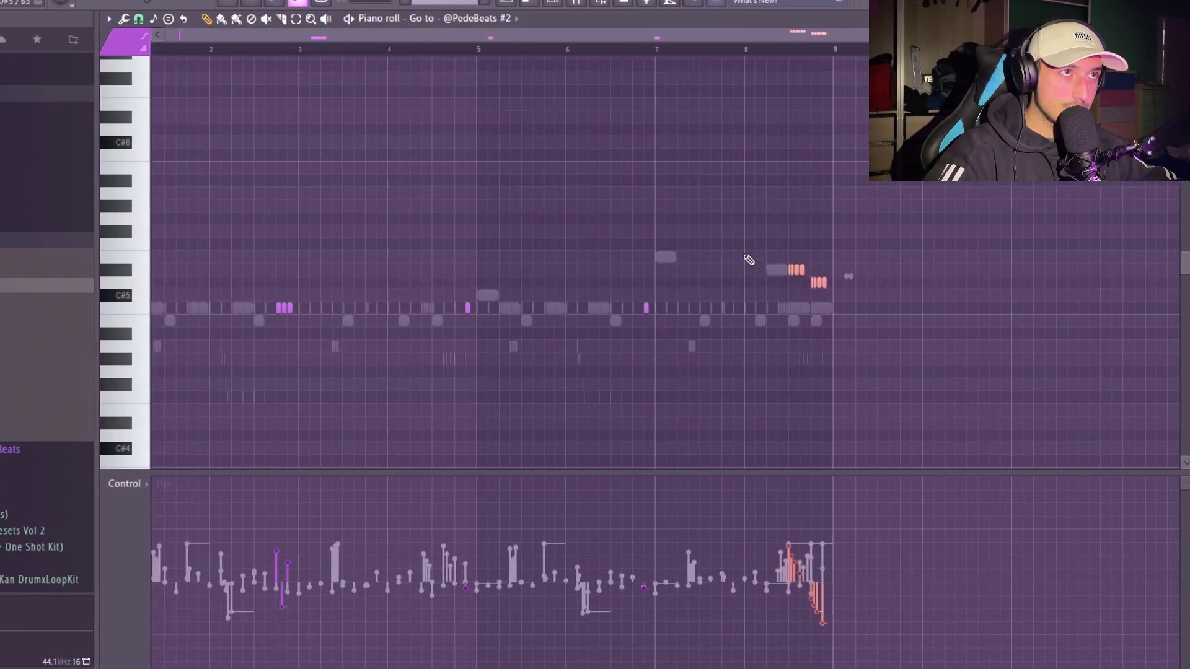
Step: Load the NormalSpinz 808 and place short C#5 notes through bars 1 and 2, playing them against the drums
{"action": "key", "text": "F6"}
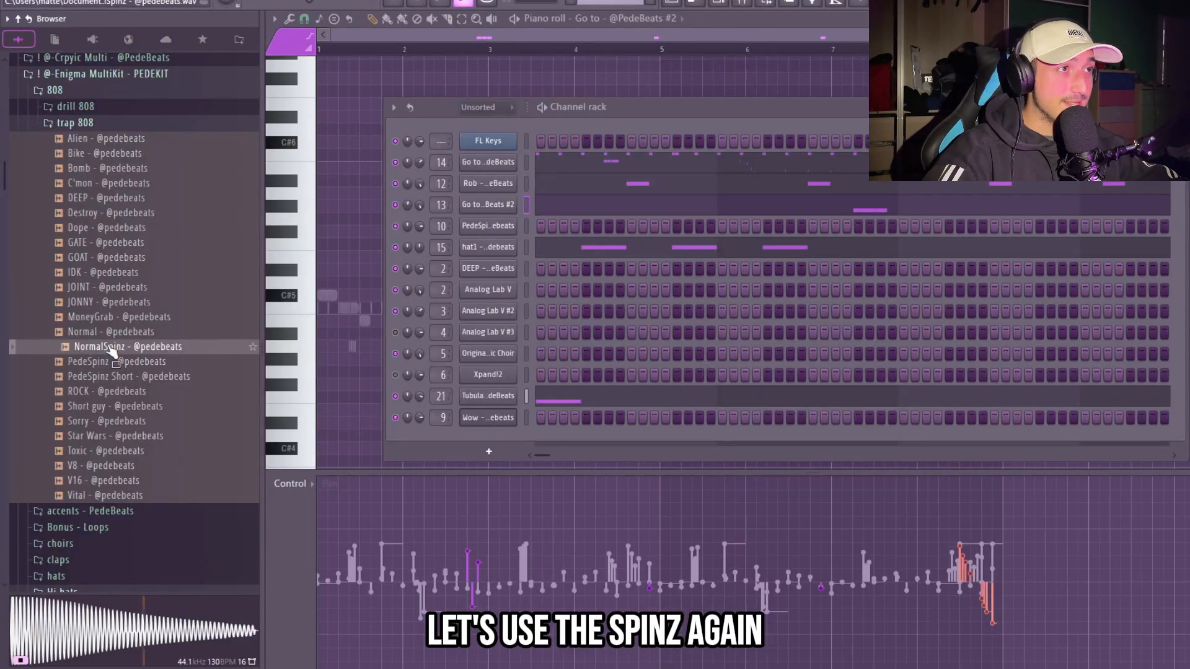
{"action": "left_click_drag", "start_coordinate": [112, 348], "coordinate": [322, 296]}
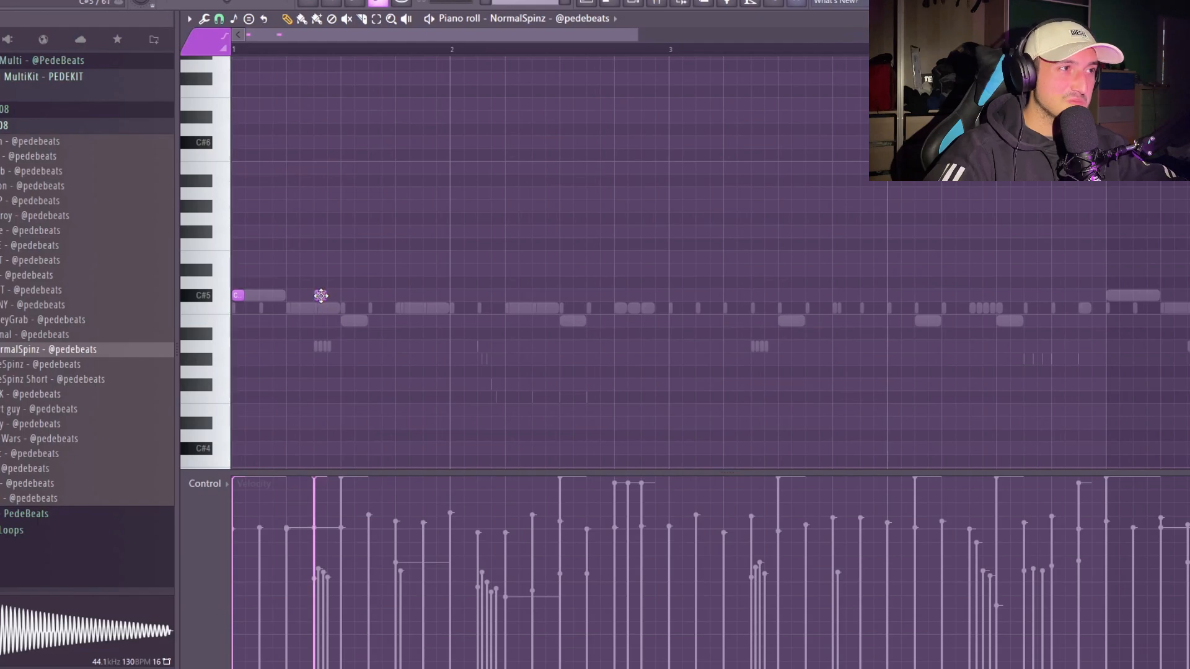
{"action": "left_click", "coordinate": [320, 296]}
{"action": "key", "text": "space"}
{"action": "left_click", "coordinate": [402, 295]}
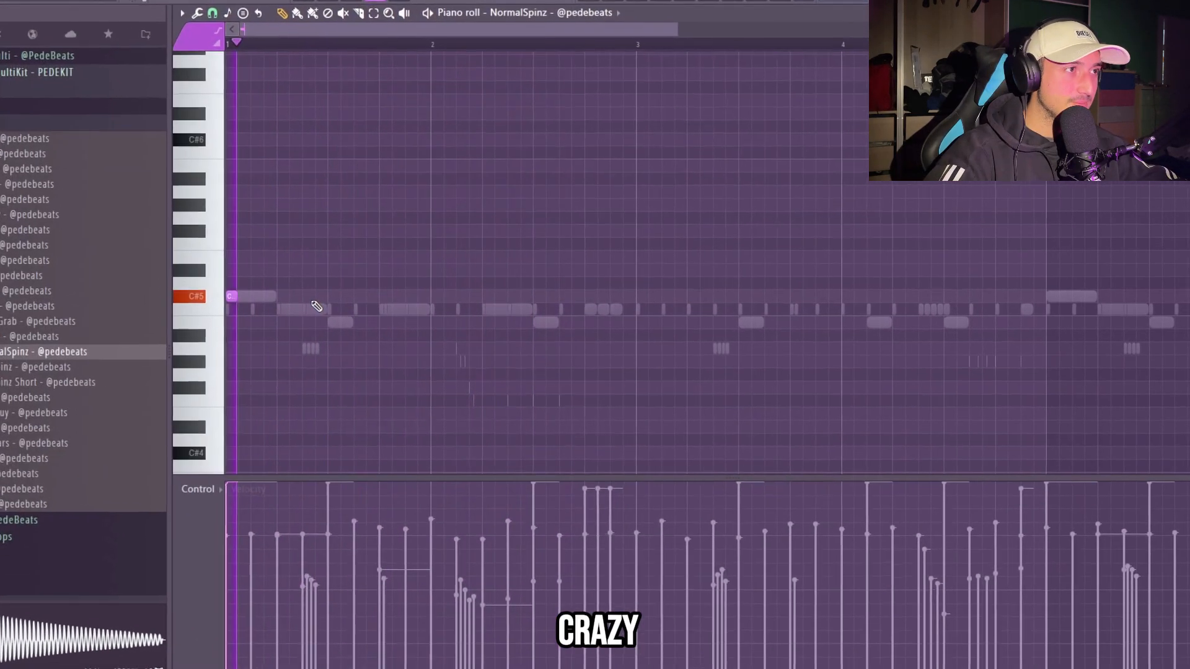
{"action": "left_click", "coordinate": [314, 297]}
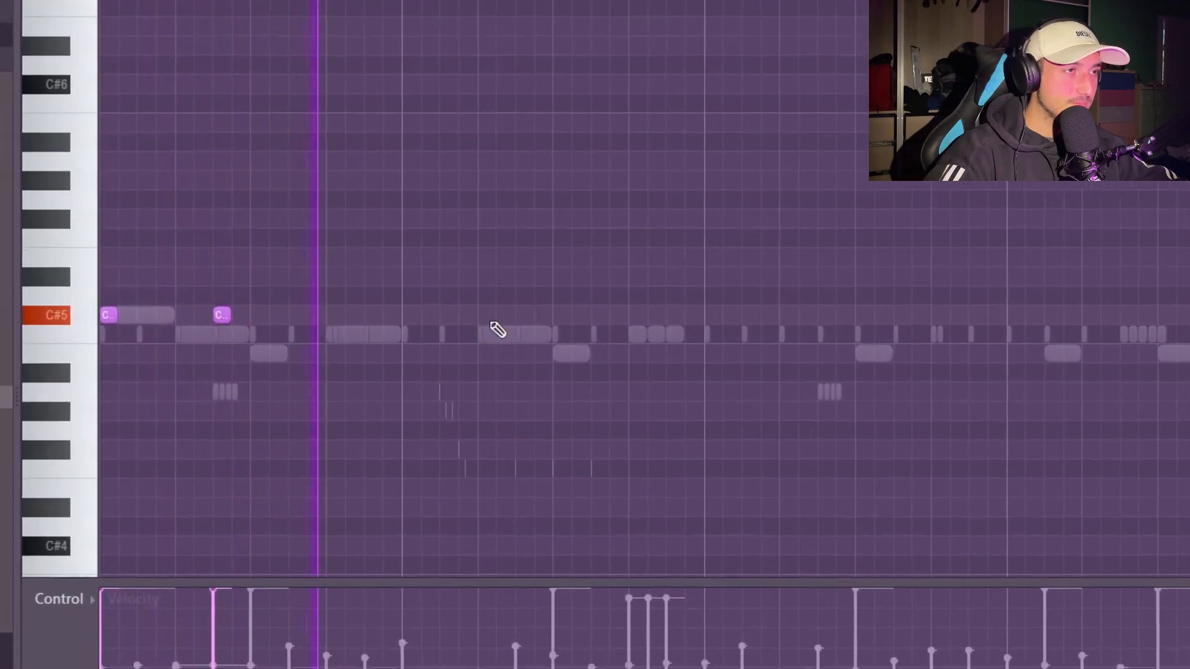
{"action": "key", "text": "space"}
{"action": "key", "text": "space"}
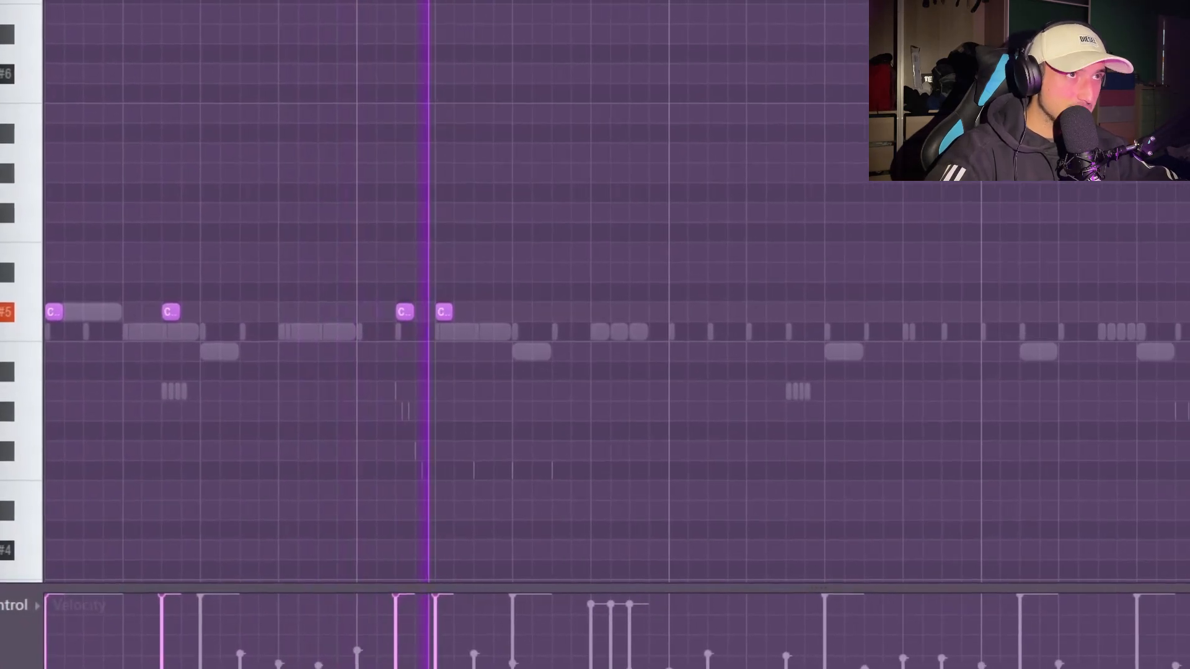
Step: Duplicate the 808 phrase across the eight bars and raise the C#5 notes in bars 7 and 8 to E5
{"action": "key", "text": "ctrl+b"}
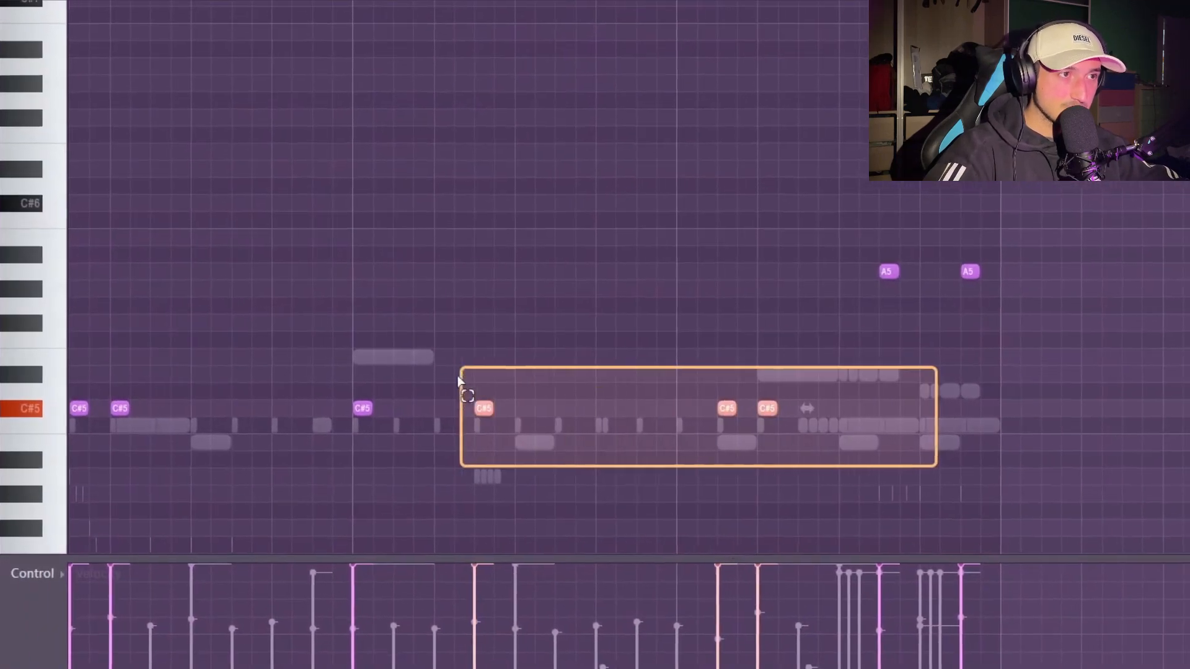
{"action": "left_click_drag", "start_coordinate": [347, 413], "coordinate": [340, 357]}
{"action": "left_click_drag", "start_coordinate": [839, 373], "coordinate": [693, 325]}
{"action": "left_click", "coordinate": [690, 356]}
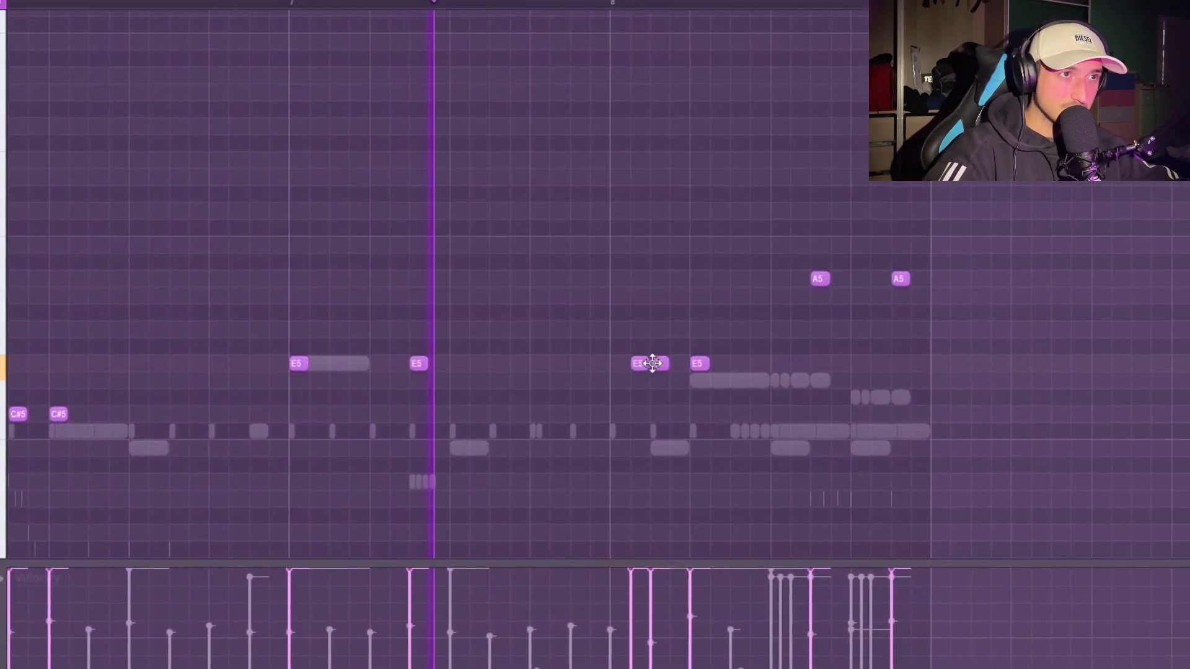
Step: Lower bar 8's first two 808 notes to D#5 and move the extra E5 note back into bar 7
{"action": "right_click", "coordinate": [690, 357]}
{"action": "left_click_drag", "start_coordinate": [796, 373], "coordinate": [781, 372]}
{"action": "left_click_drag", "start_coordinate": [721, 401], "coordinate": [629, 375]}
{"action": "left_click_drag", "start_coordinate": [642, 382], "coordinate": [641, 399]}
{"action": "left_click", "coordinate": [274, 16]}
{"action": "left_click", "coordinate": [510, 366]}
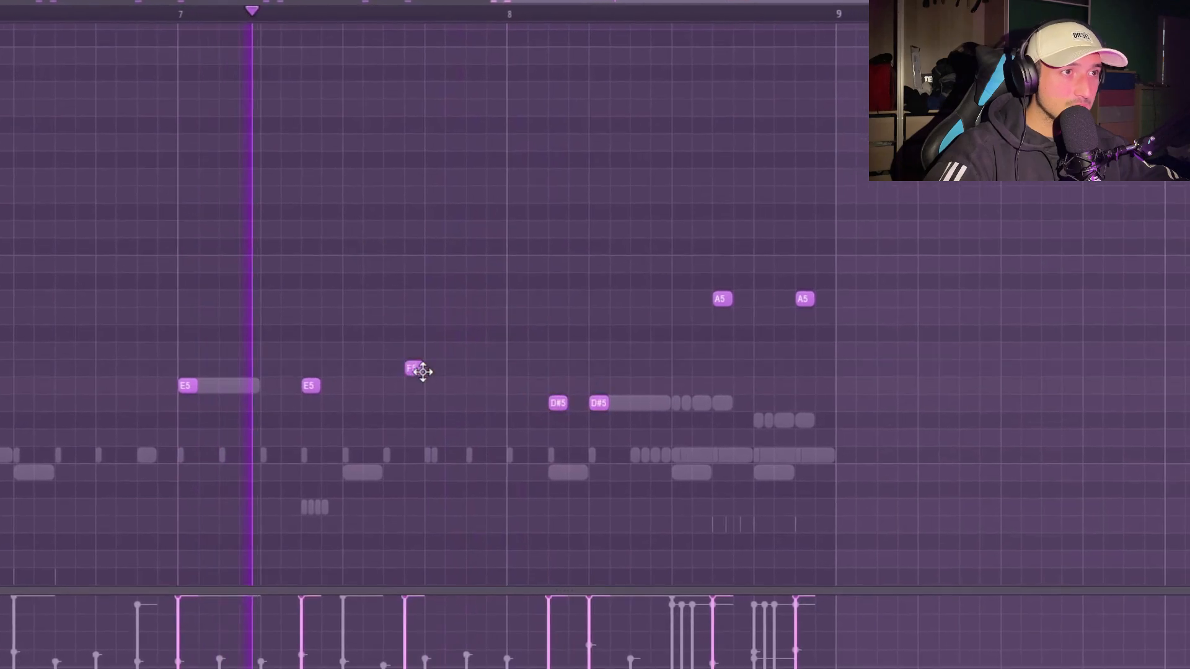
Step: Lower the last two A5 808 notes in bar 8 to D#5 and play the ending
{"action": "scroll", "coordinate": [585, 390], "scroll_direction": "up", "scroll_amount": 4}
{"action": "scroll", "coordinate": [585, 390], "scroll_direction": "down", "scroll_amount": 3}
{"action": "left_click_drag", "start_coordinate": [940, 342], "coordinate": [586, 375]}
{"action": "key", "text": "space"}
{"action": "key", "text": "space"}
{"action": "scroll", "coordinate": [676, 341], "scroll_direction": "up", "scroll_amount": 3}
{"action": "scroll", "coordinate": [663, 384], "scroll_direction": "down", "scroll_amount": 1}
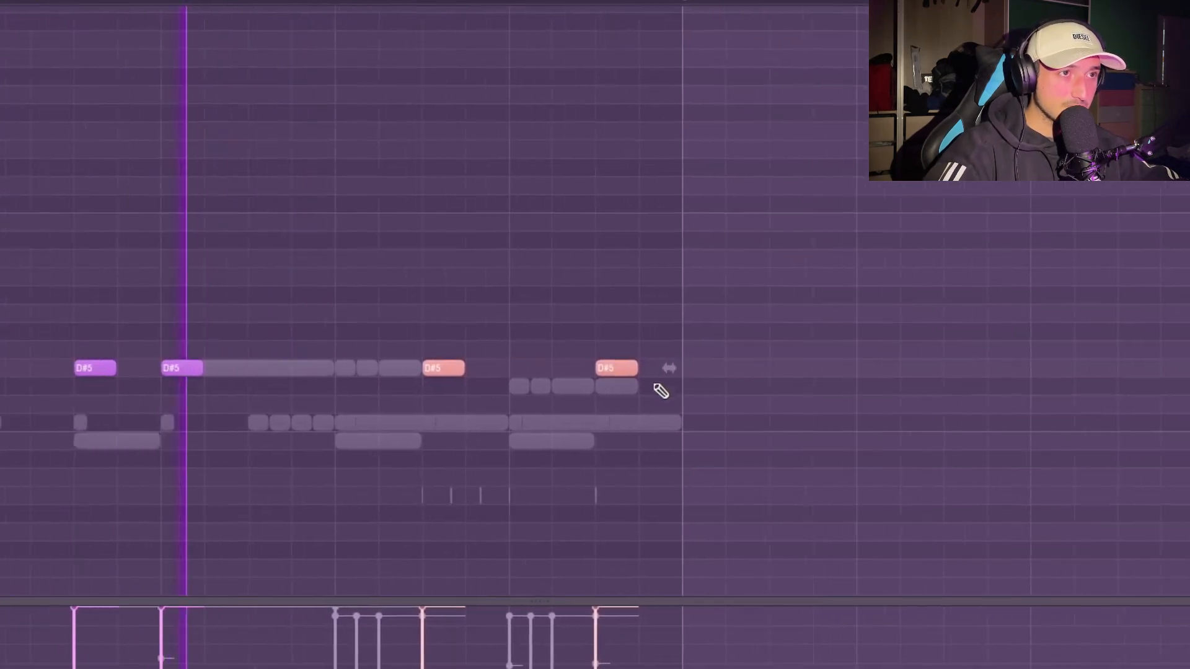
Step: Add two D#5 808 notes before the final note of bar 8 and play the result
{"action": "scroll", "coordinate": [638, 384], "scroll_direction": "up", "scroll_amount": 1}
{"action": "left_click", "coordinate": [494, 365]}
{"action": "key", "text": "space"}
{"action": "left_click", "coordinate": [547, 365]}
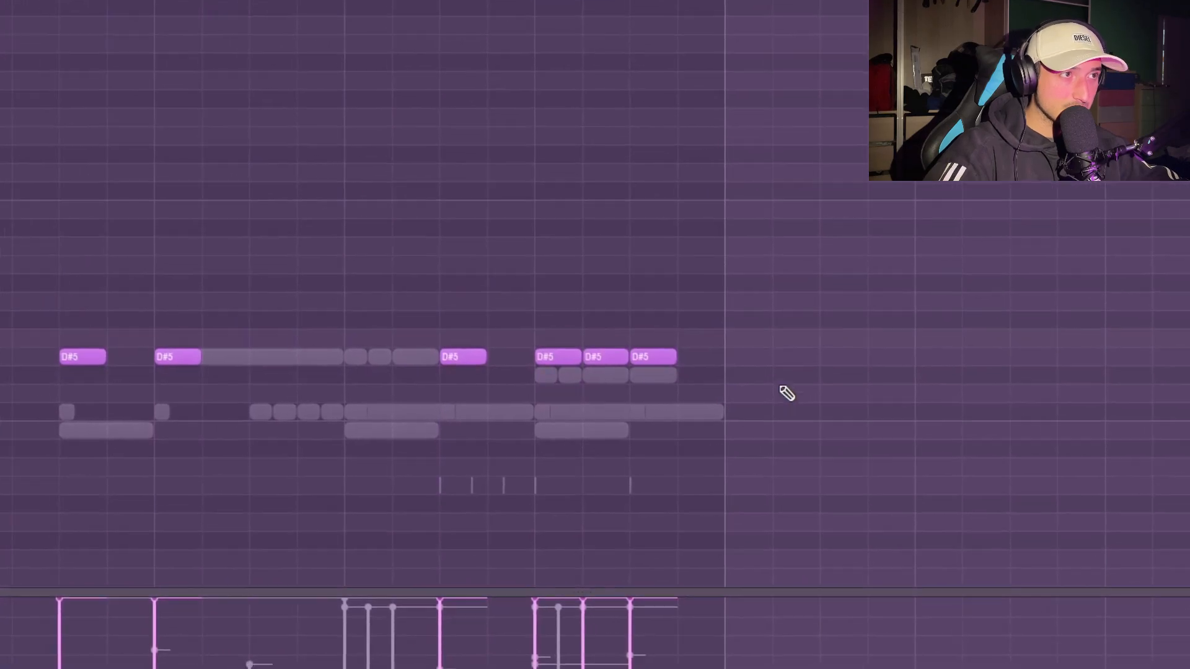
{"action": "key", "text": "space"}
{"action": "scroll", "coordinate": [886, 381], "scroll_direction": "down", "scroll_amount": 5}
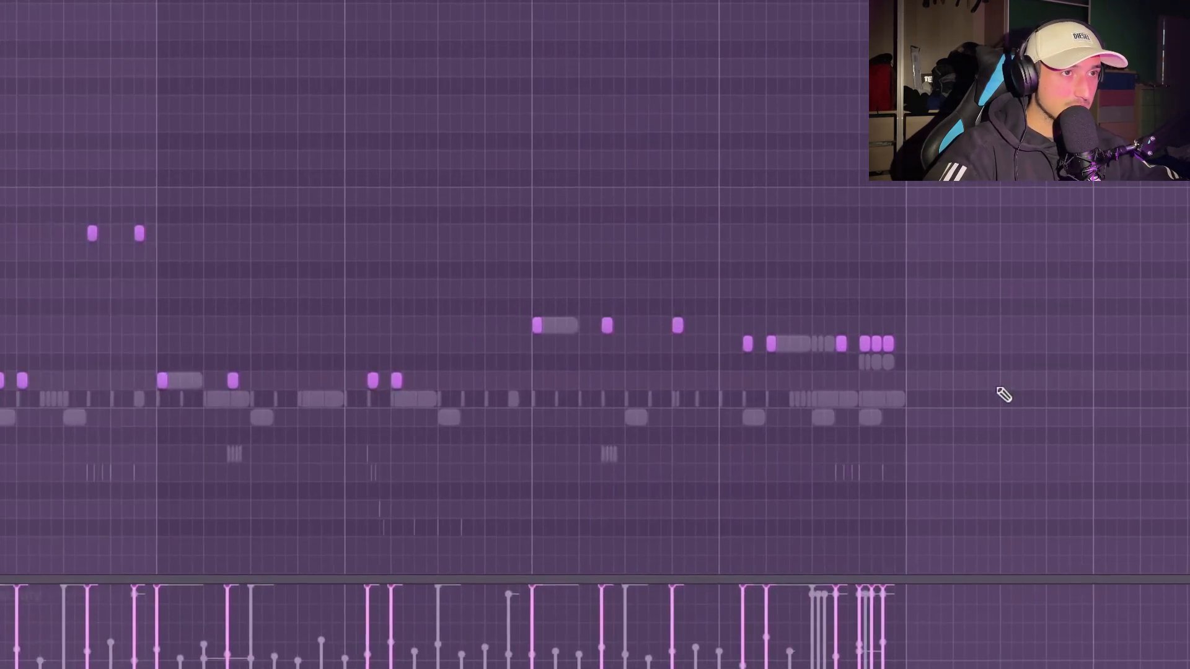
Step: Switch to a finer snap and place a three-note A5 808 roll between the two A5 notes in bar 4
{"action": "left_click_drag", "start_coordinate": [1146, 448], "coordinate": [467, 229]}
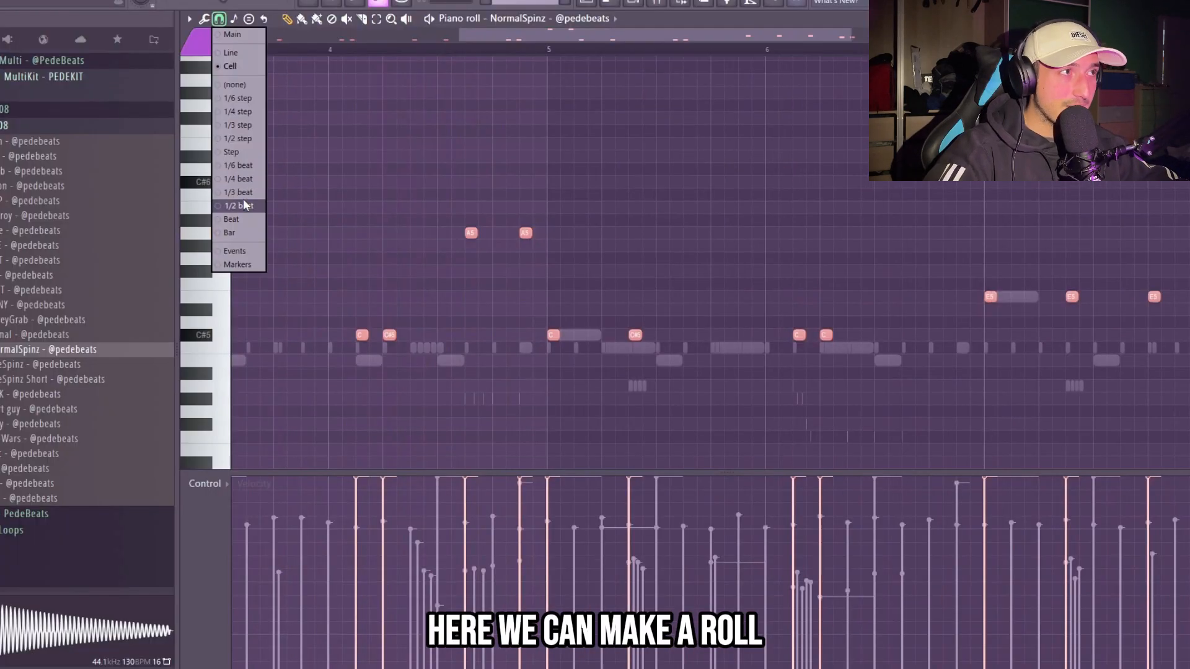
{"action": "left_click", "coordinate": [237, 197]}
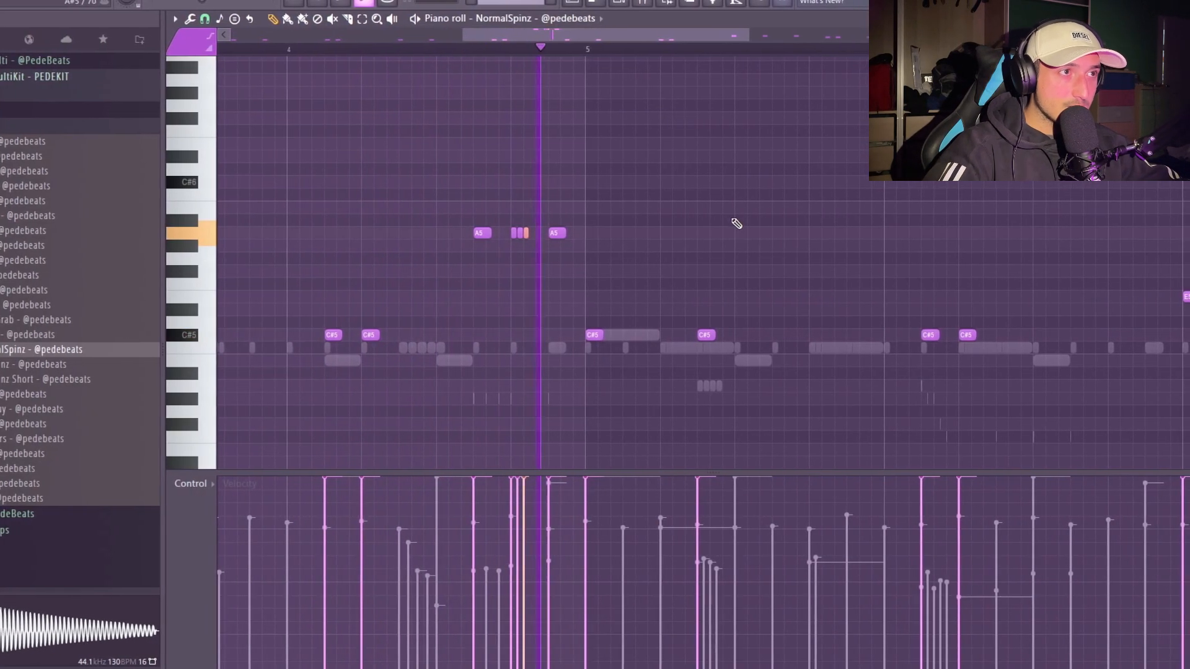
{"action": "scroll", "coordinate": [736, 224], "scroll_direction": "down", "scroll_amount": 5}
{"action": "left_click_drag", "start_coordinate": [1058, 402], "coordinate": [202, 186]}
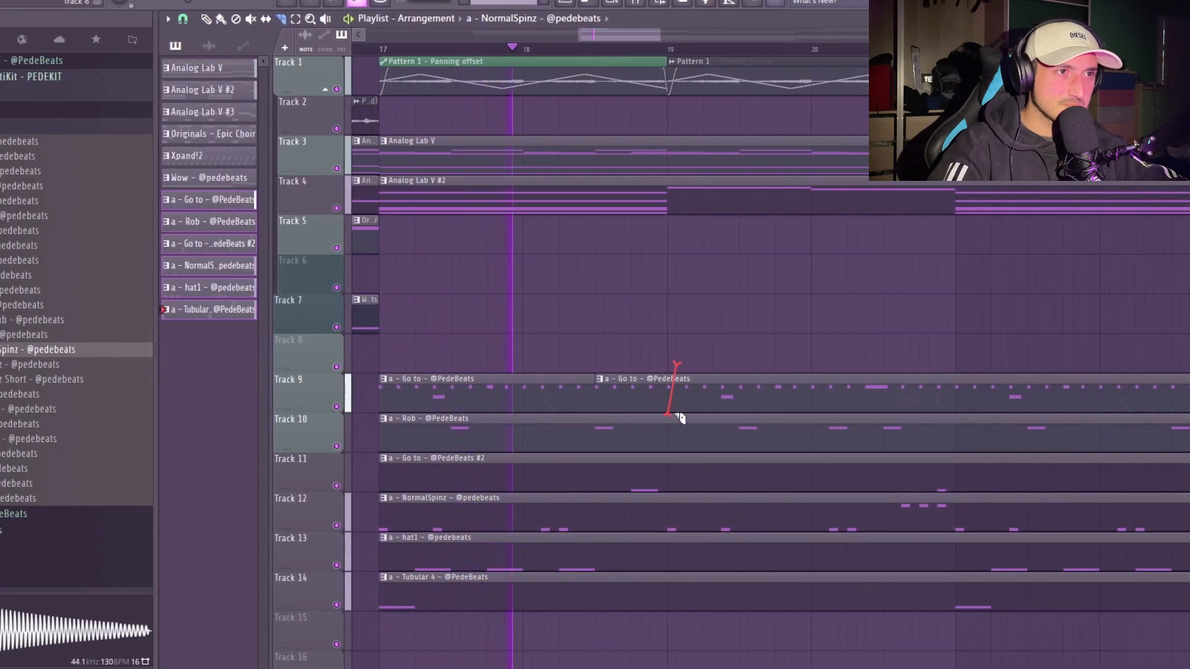
Step: Slice the Go to hi-hat clips on Track 9 and remove the second half of bars 18 and 22
{"action": "scroll", "coordinate": [940, 445], "scroll_direction": "up", "scroll_amount": 2}
{"action": "left_click_drag", "start_coordinate": [940, 445], "coordinate": [682, 440]}
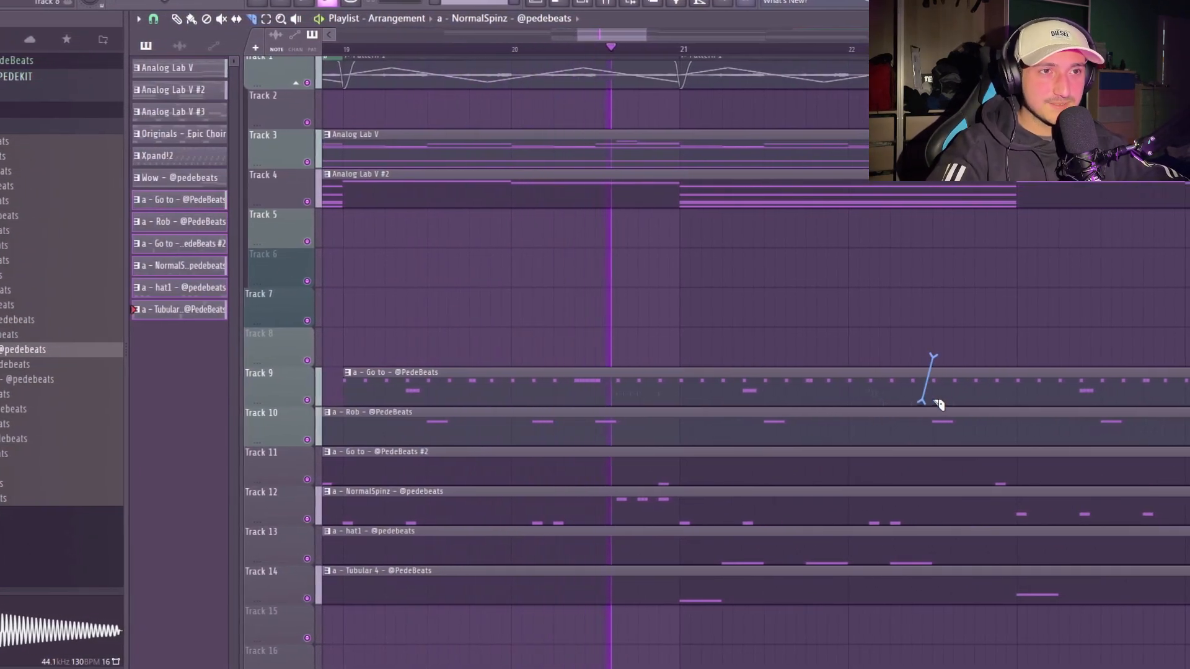
{"action": "left_click_drag", "start_coordinate": [926, 389], "coordinate": [722, 403]}
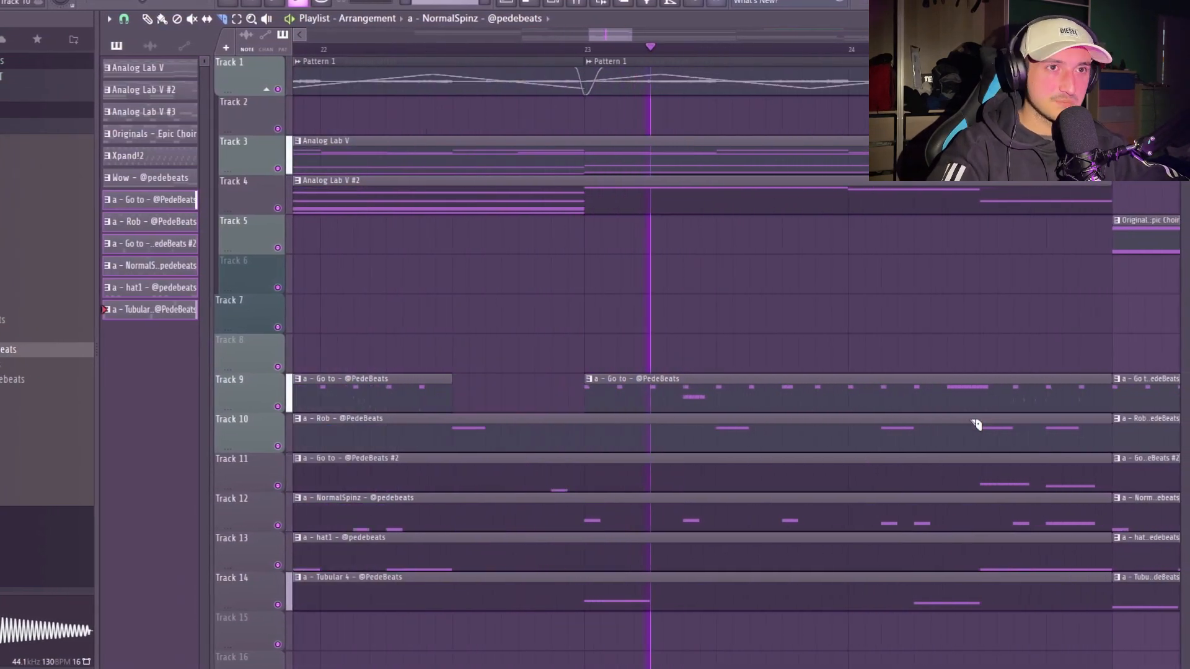
{"action": "left_click_drag", "start_coordinate": [975, 419], "coordinate": [675, 480]}
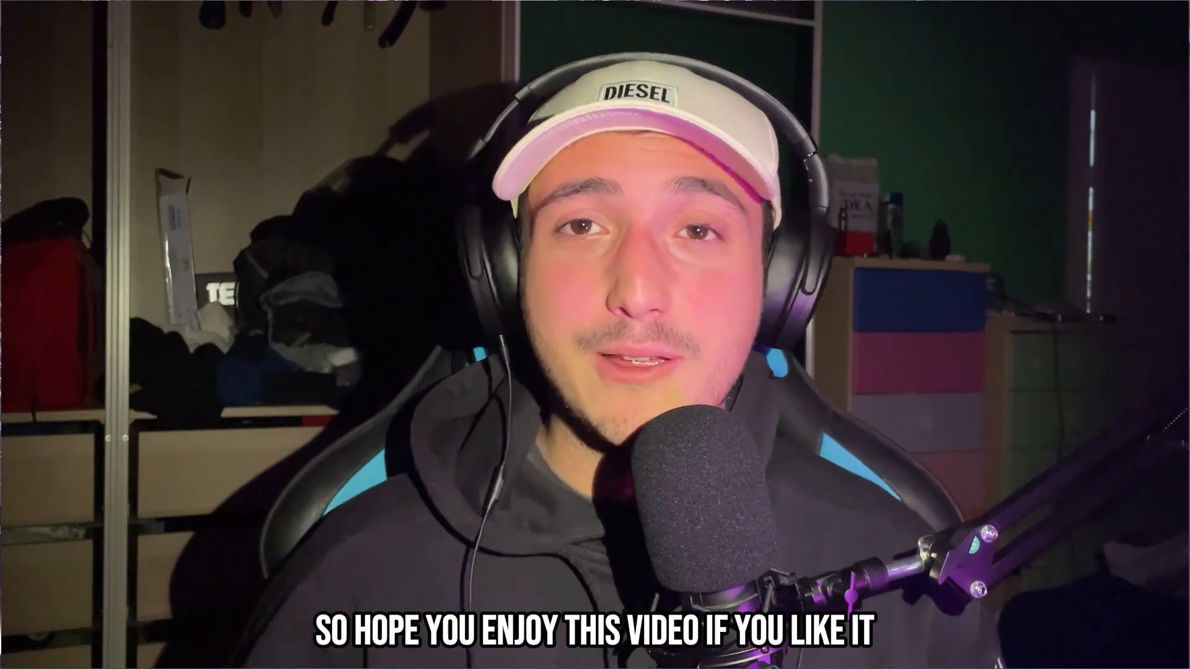